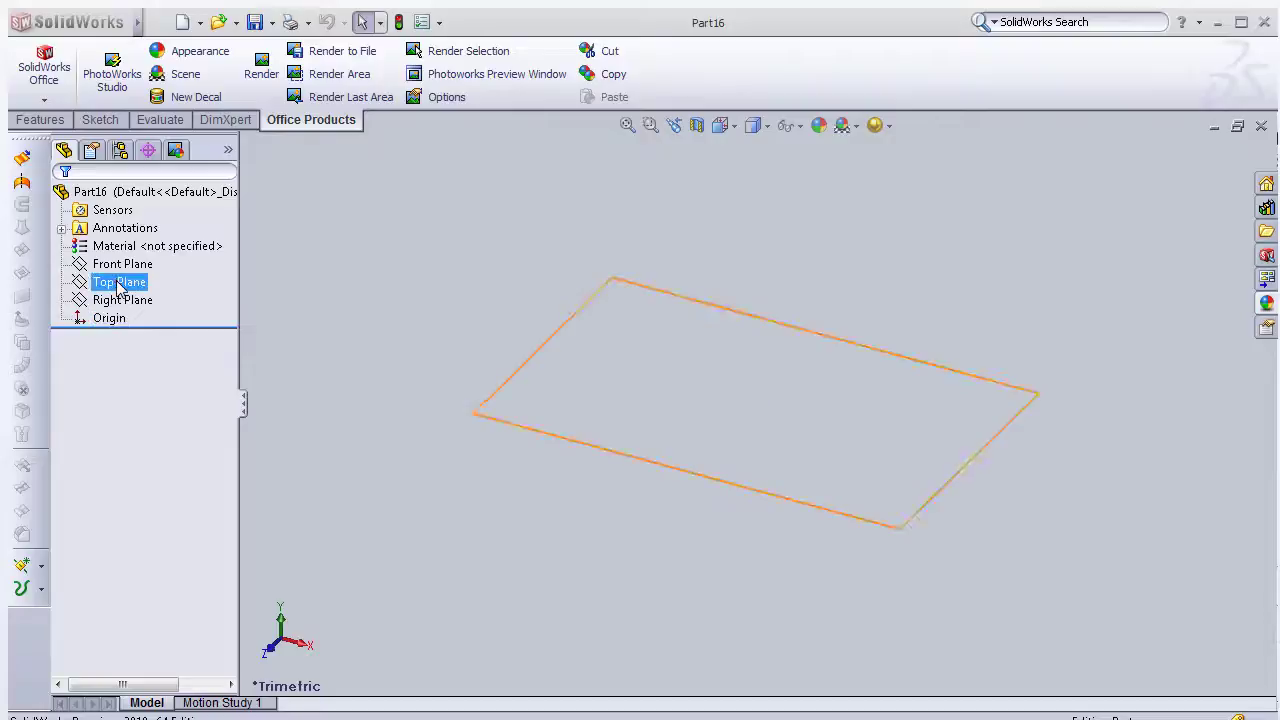
Sketch a closed four-line trapezoid on the Top Plane, wider at top, bottom edge through the origin
left_click(131, 252)
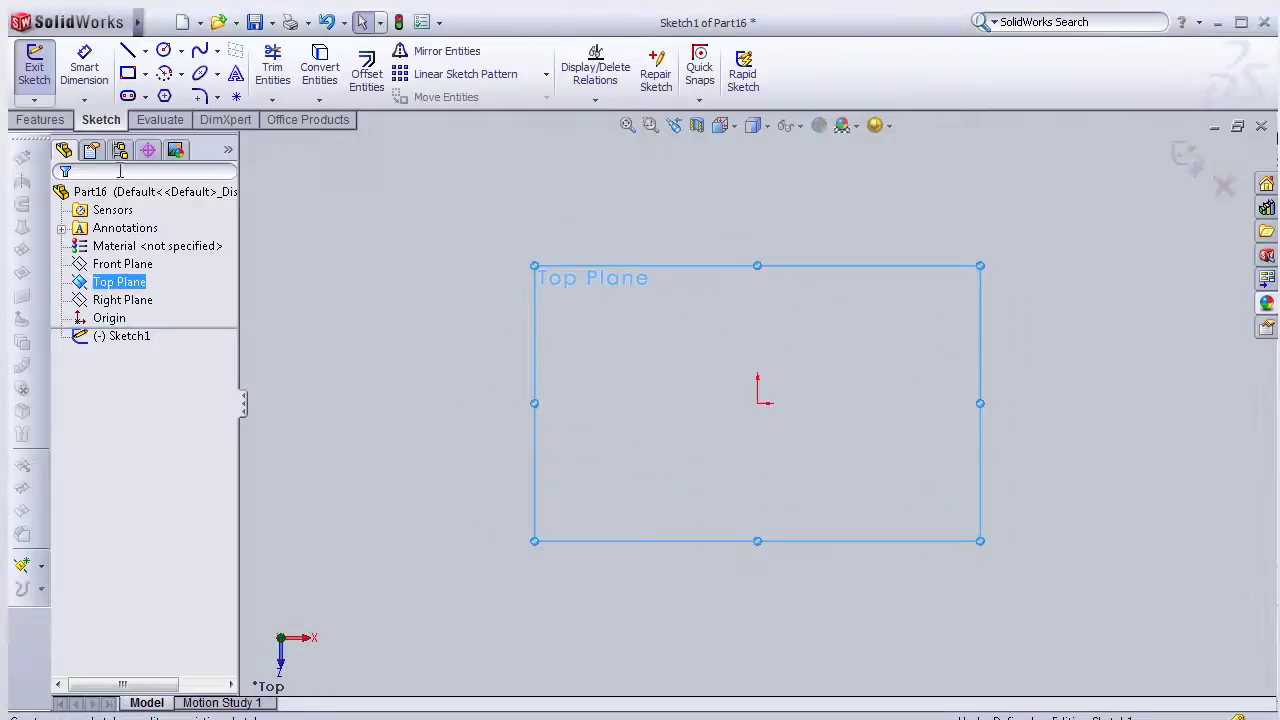
left_click(132, 55)
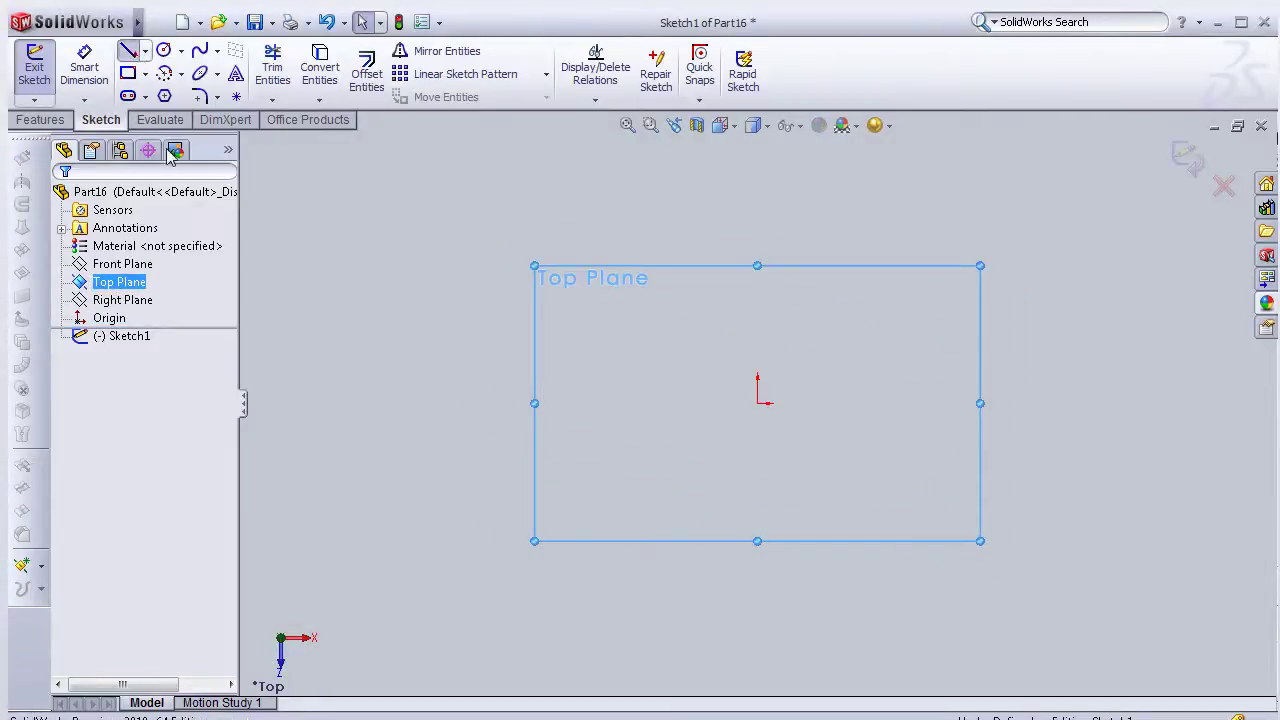
left_click(704, 403)
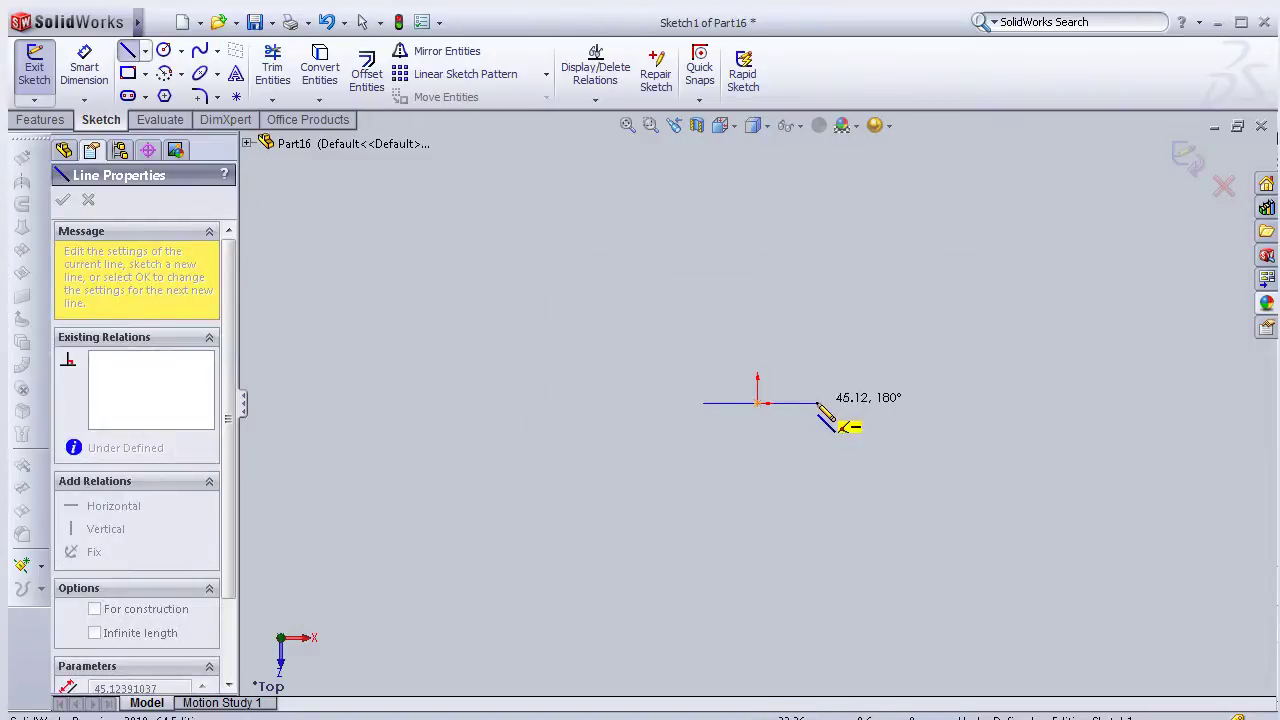
left_click(816, 403)
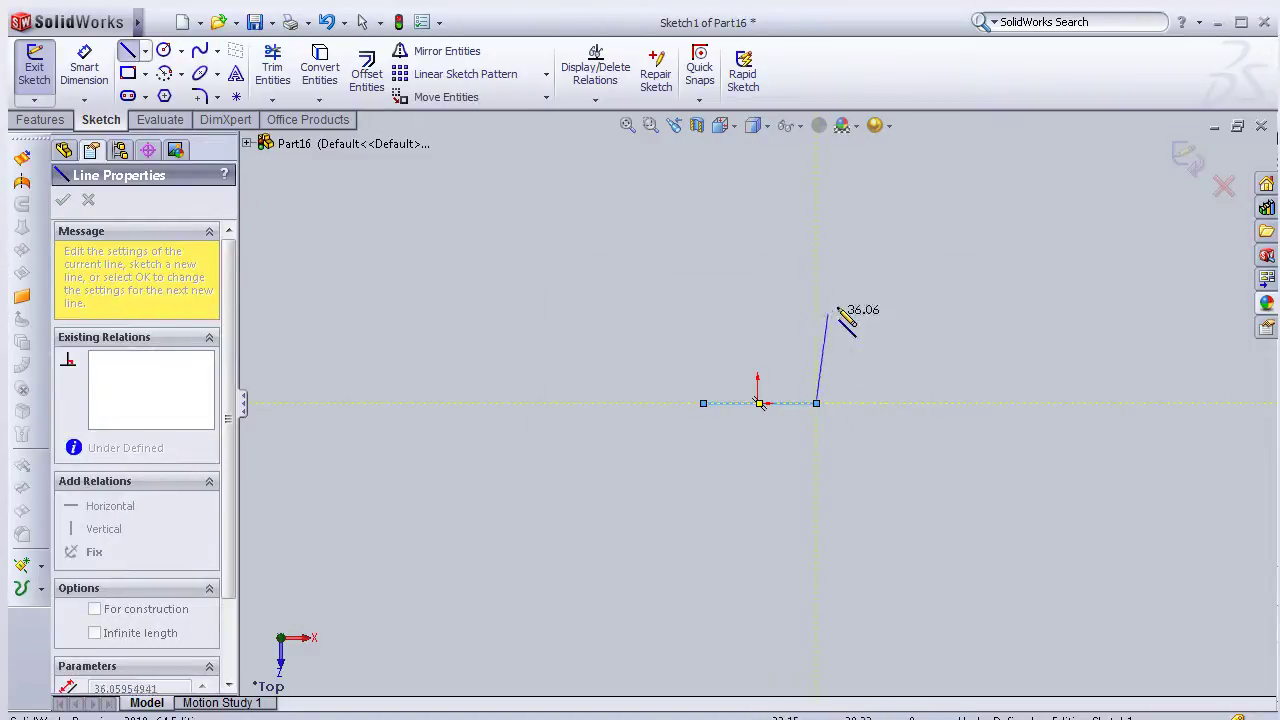
left_click(857, 237)
left_click(640, 237)
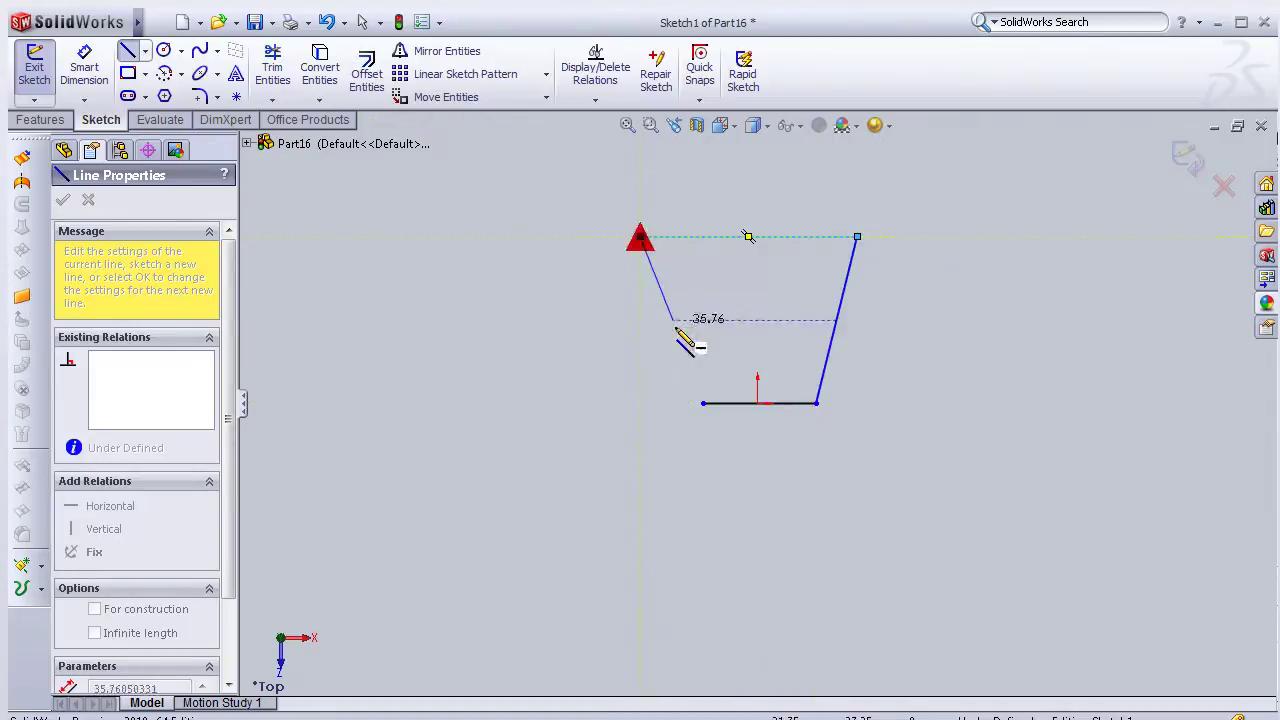
left_click(704, 403)
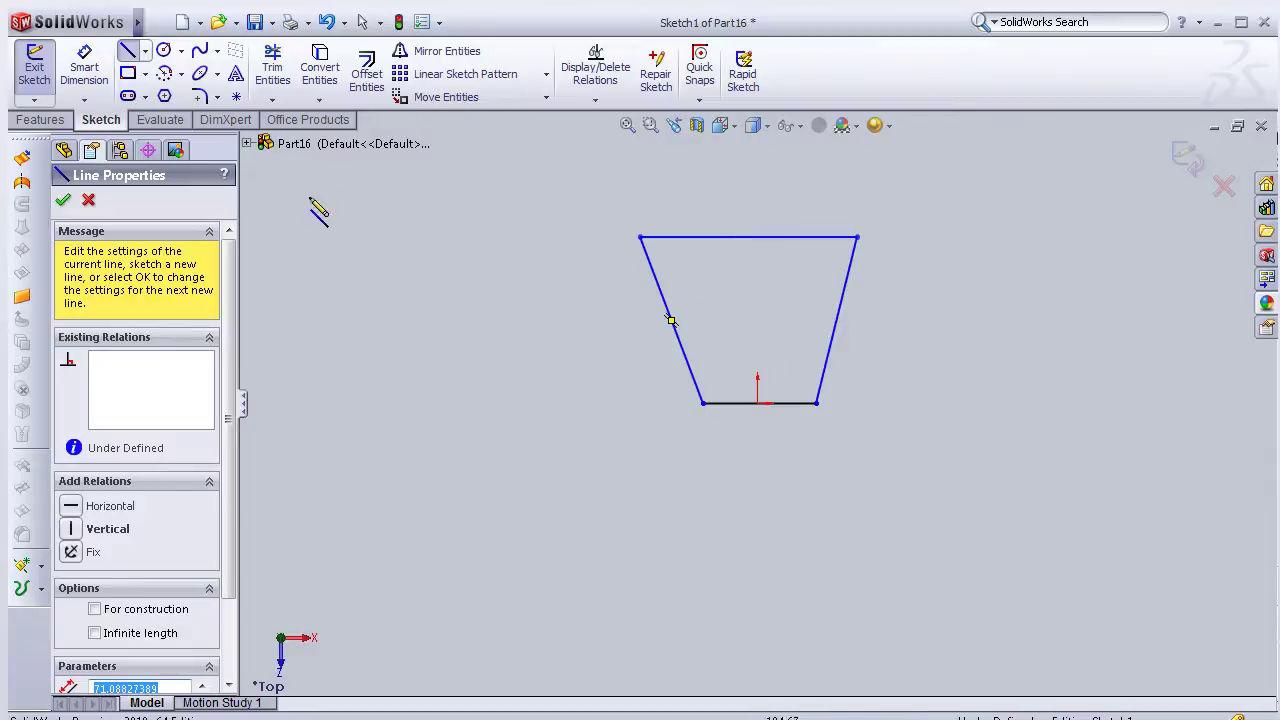
left_click(84, 66)
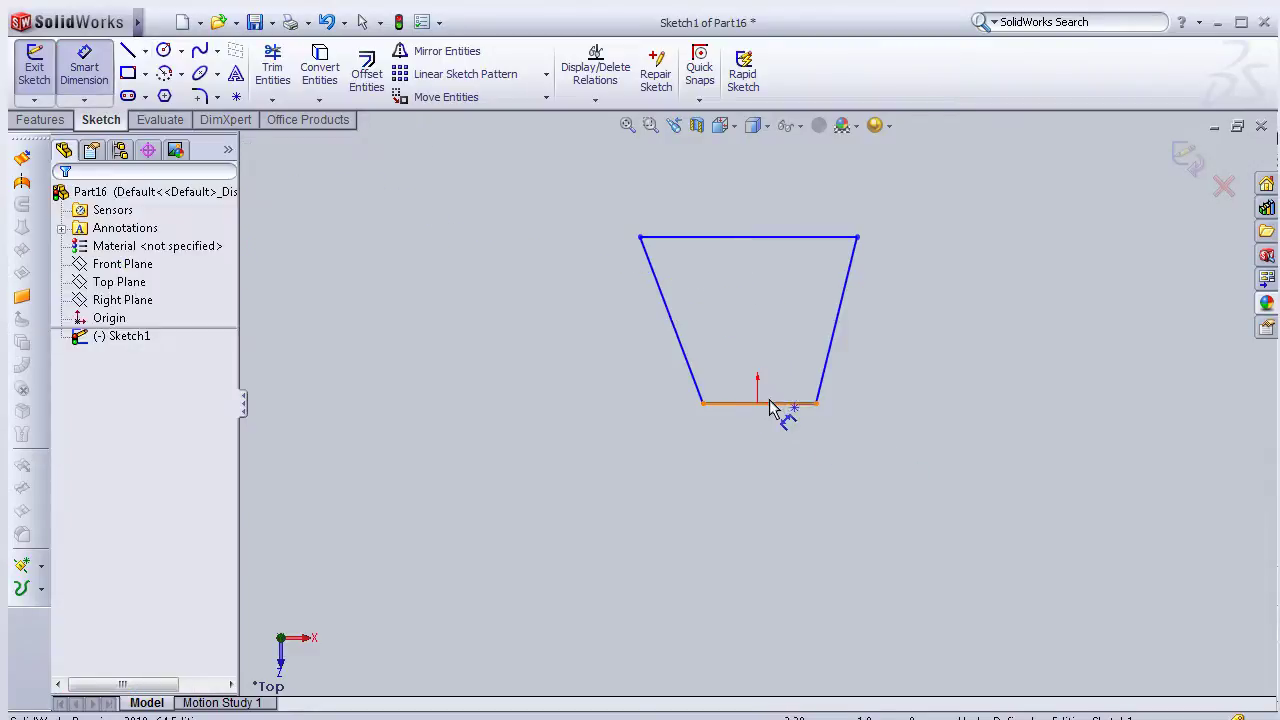
Dimension the sketch's bottom edge to 17 mm
left_click(773, 443)
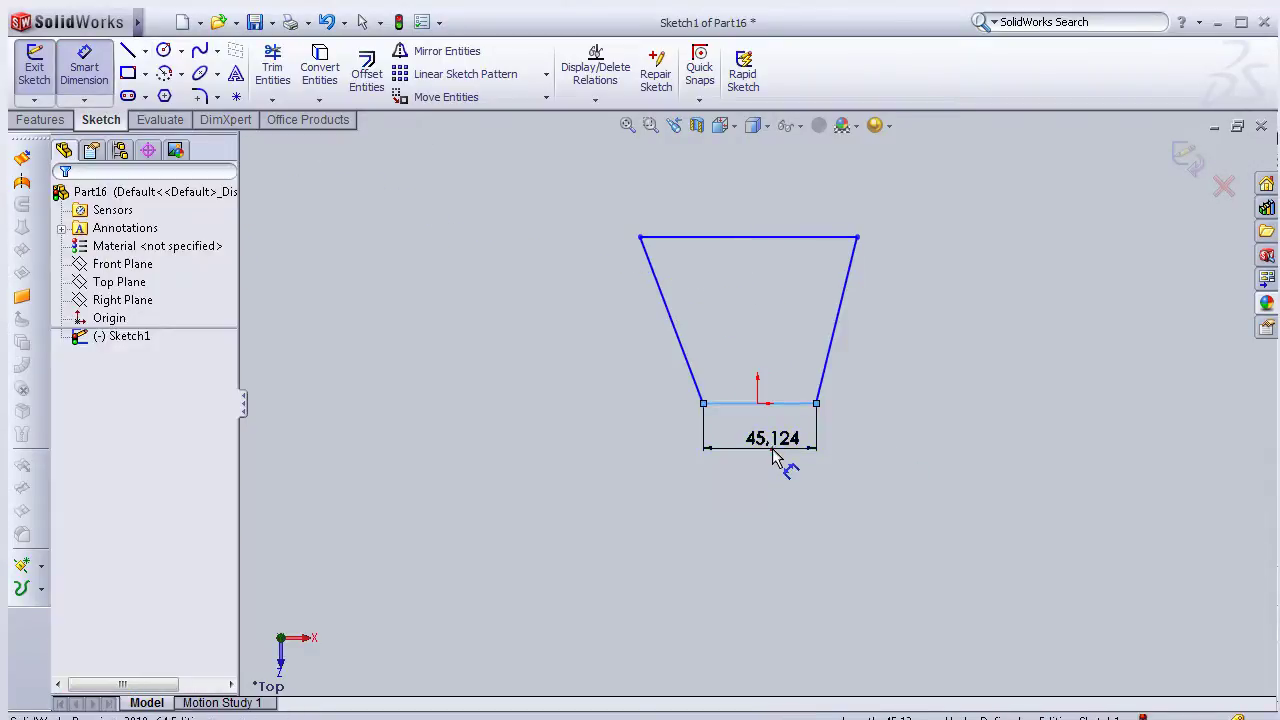
left_click(773, 452)
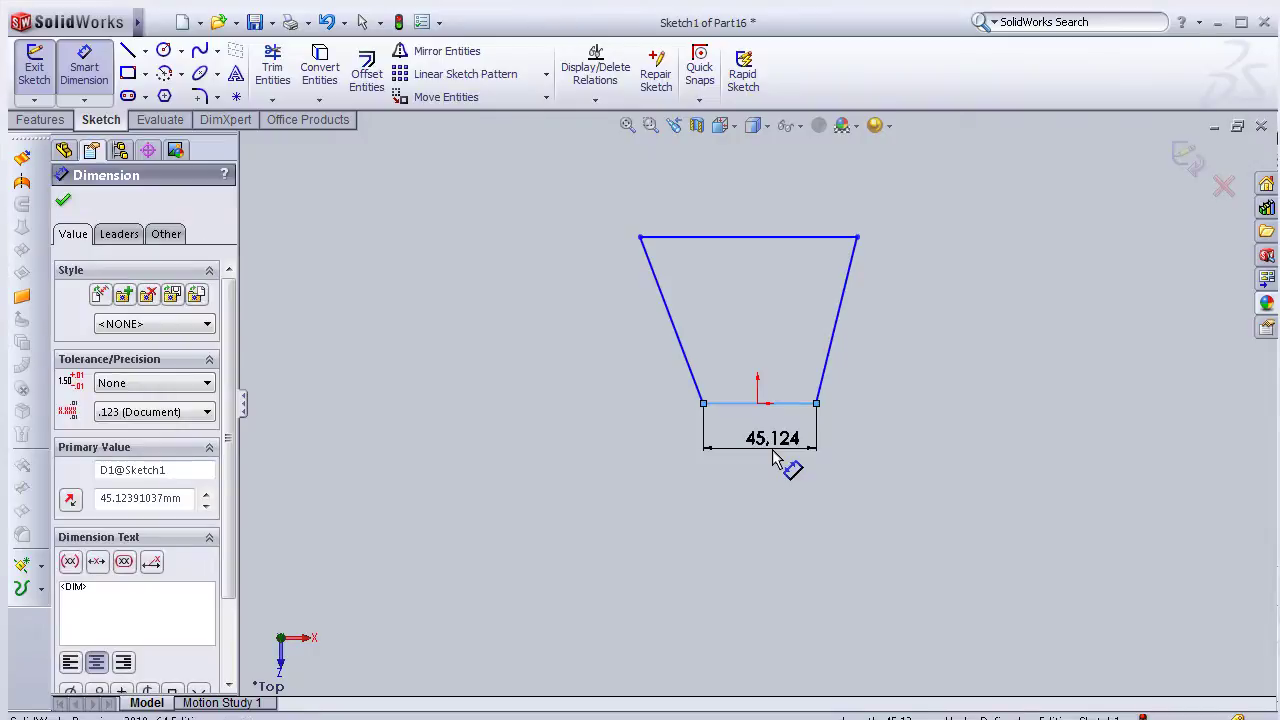
double_click(773, 452)
type("17")
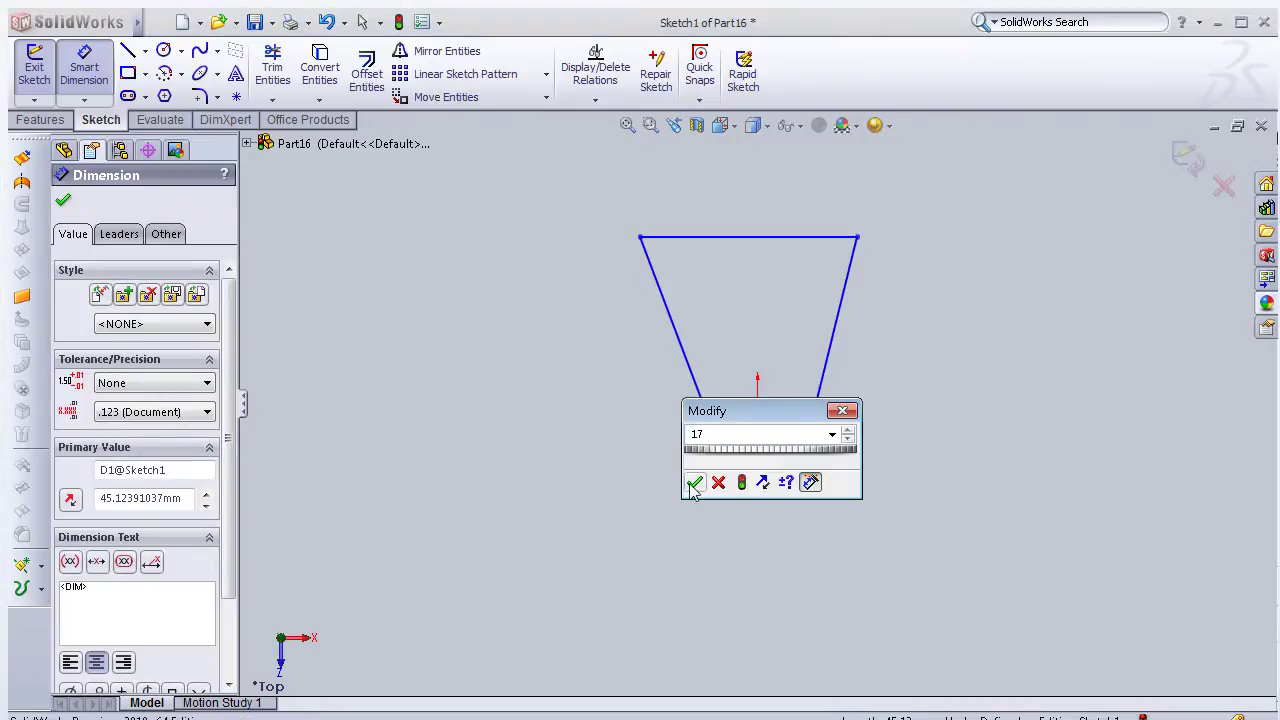
left_click(693, 484)
Dimension the sketch's top edge to 22 mm
left_click(733, 237)
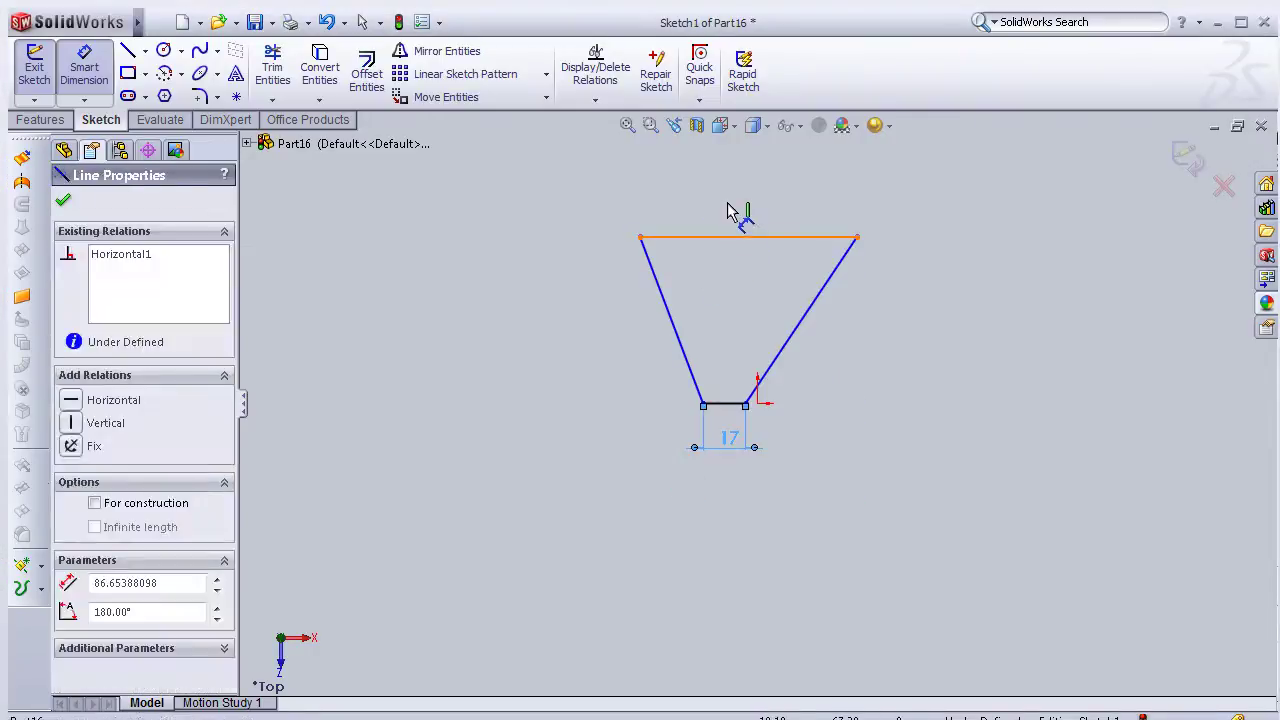
left_click(727, 210)
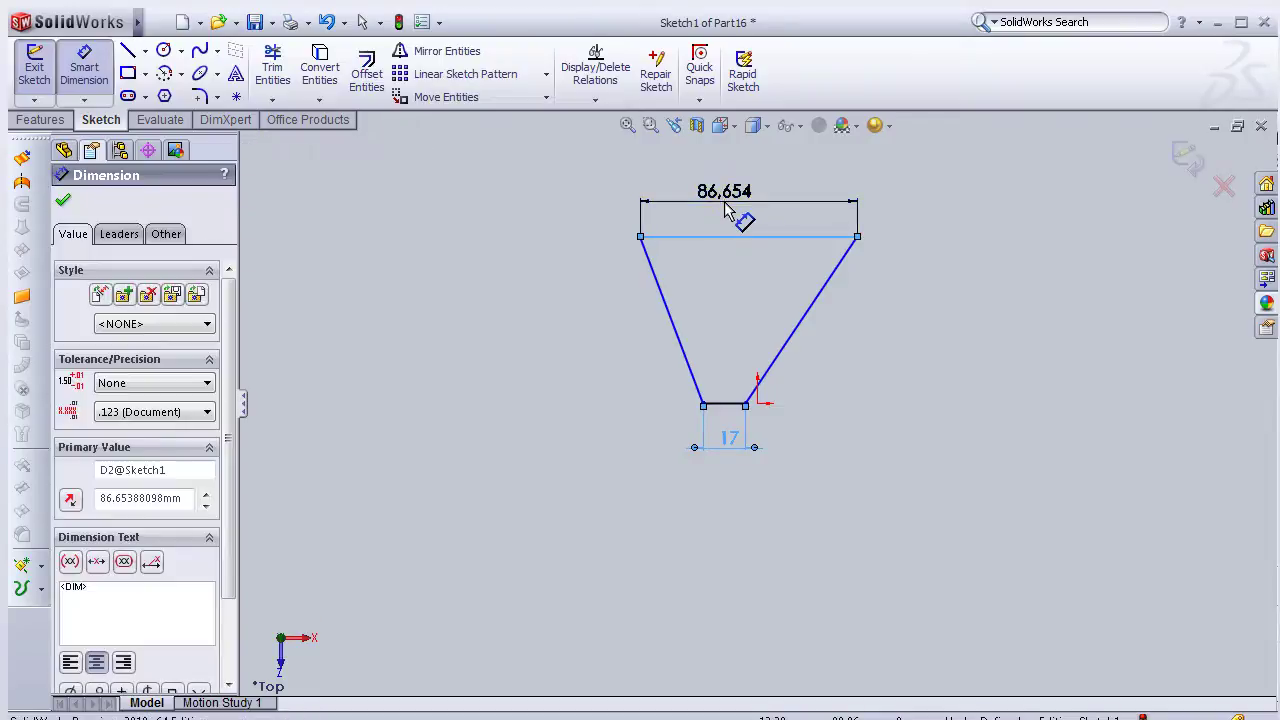
type("22")
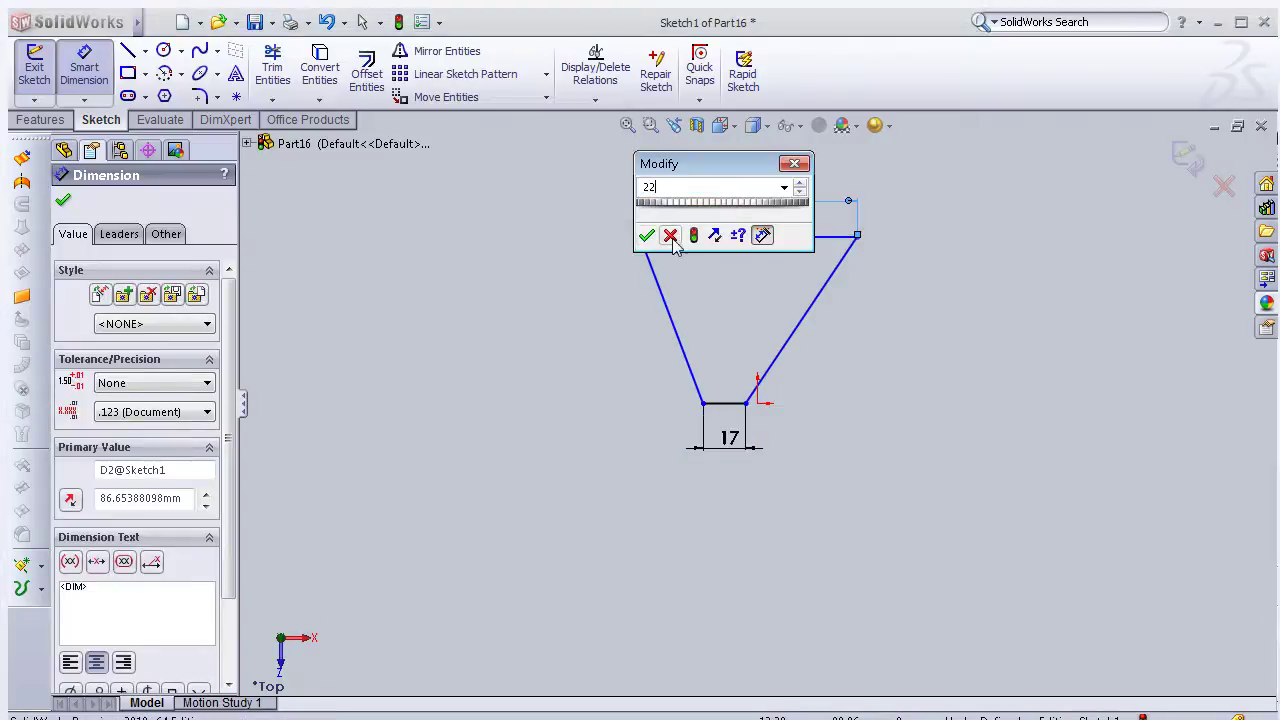
left_click(647, 236)
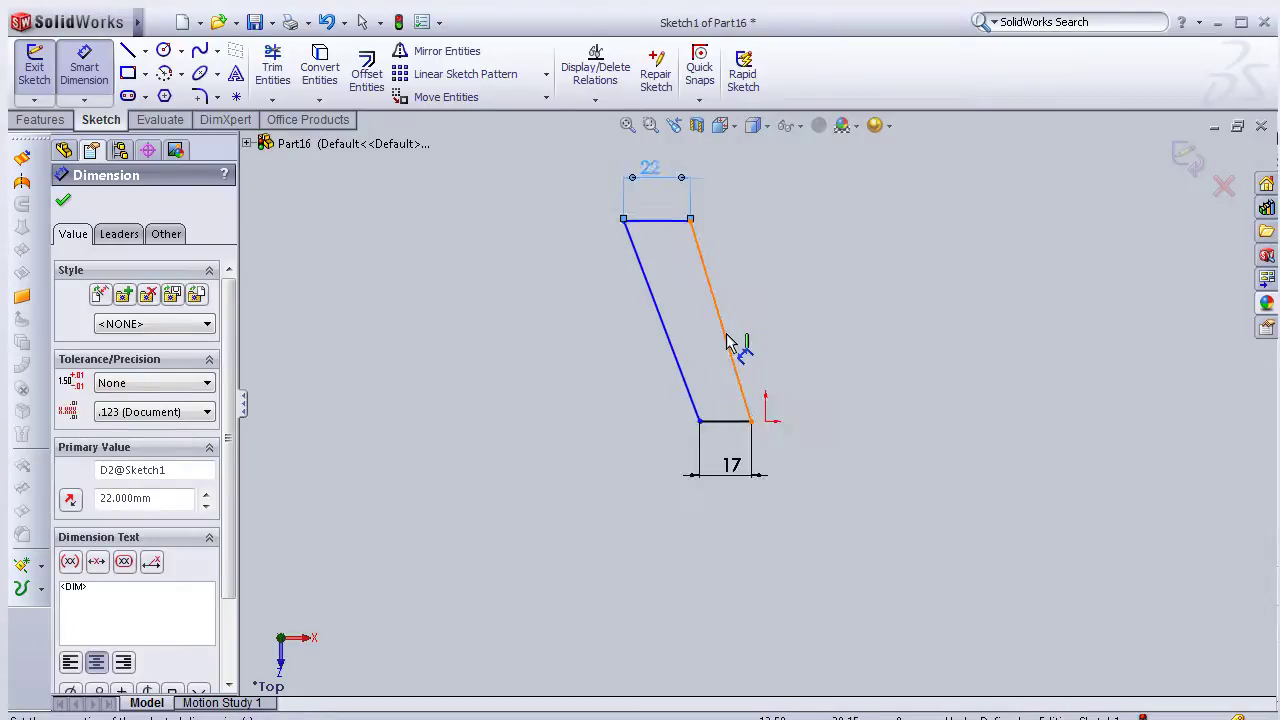
scroll(727, 350, "down", 2)
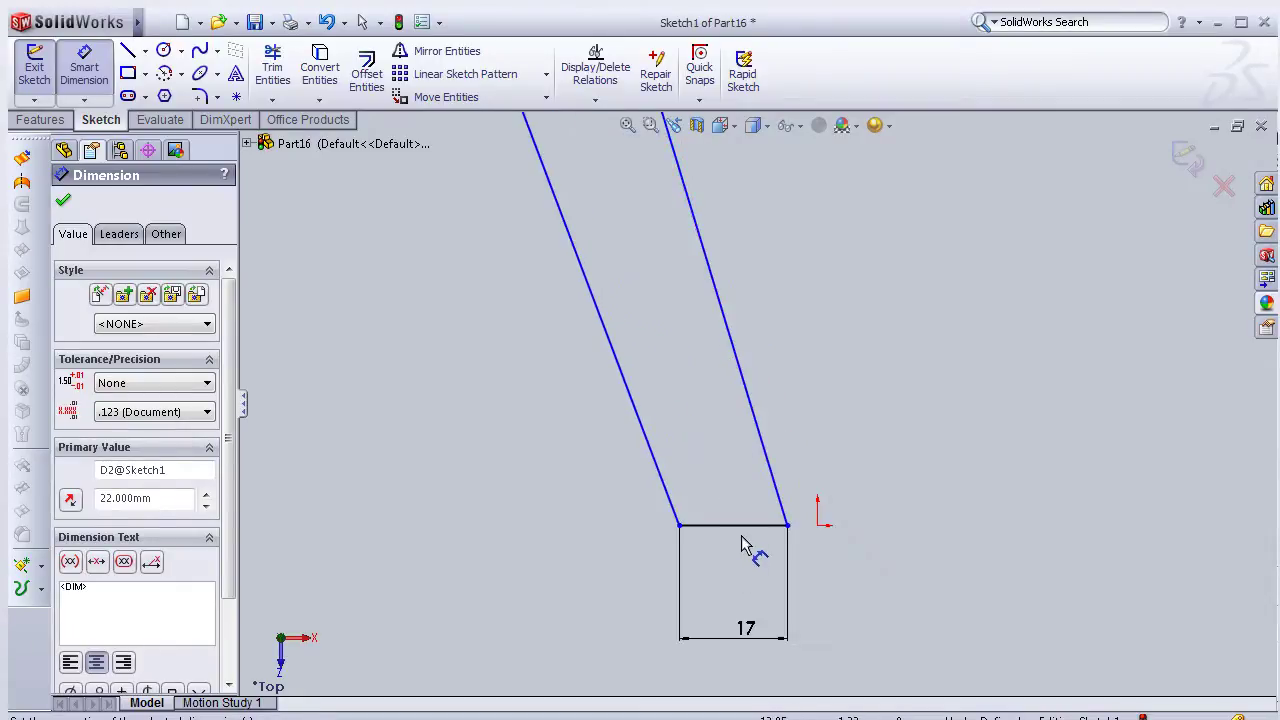
scroll(768, 447, "up", 1)
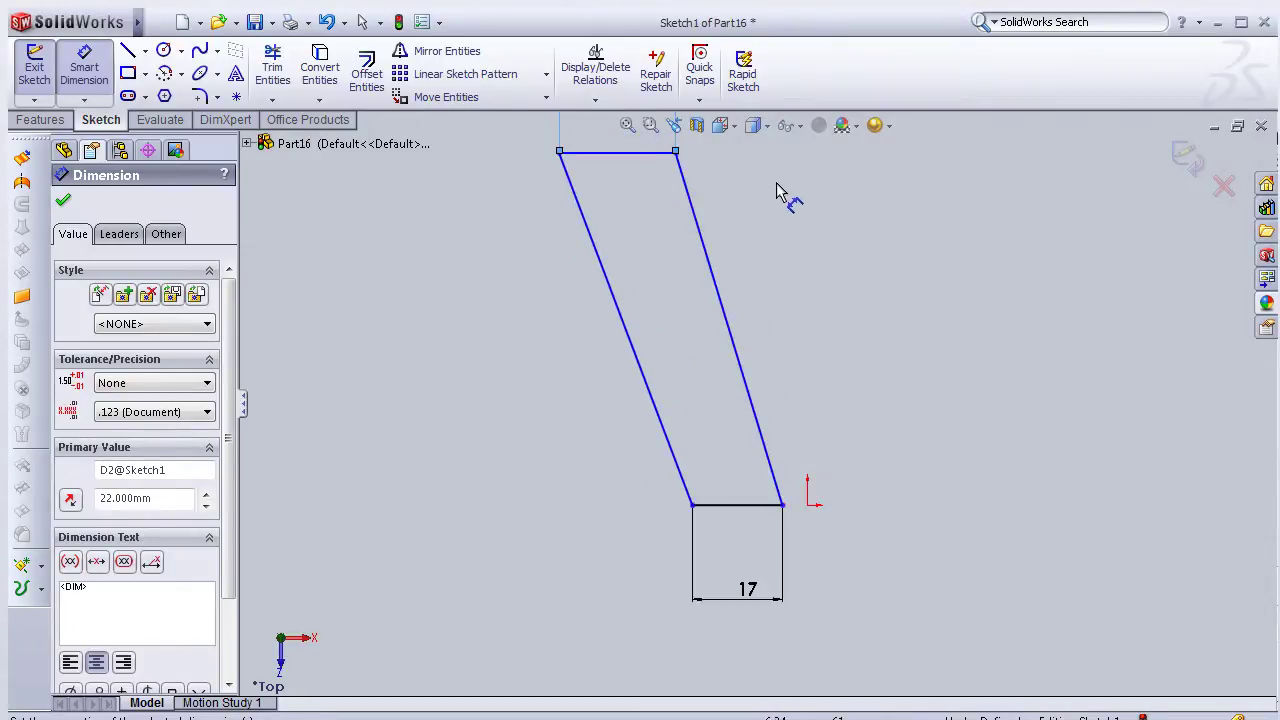
left_click(146, 50)
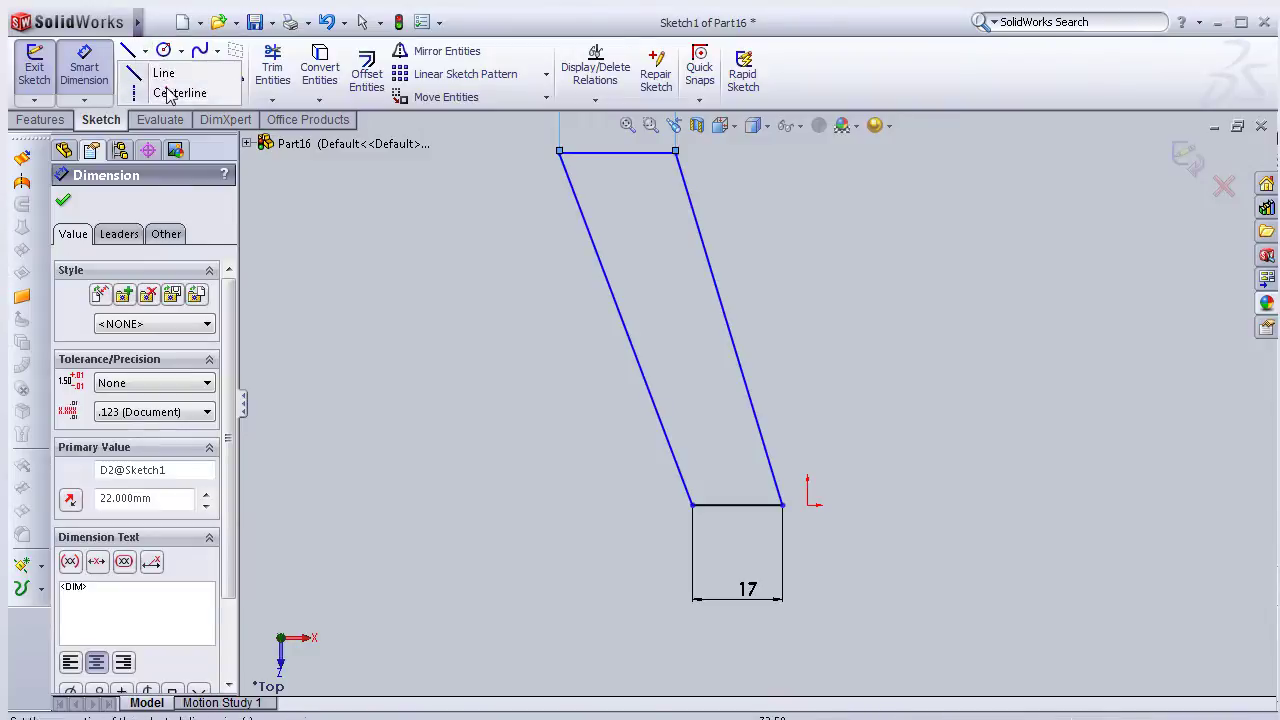
Draw a vertical construction centerline through the origin
left_click(190, 92)
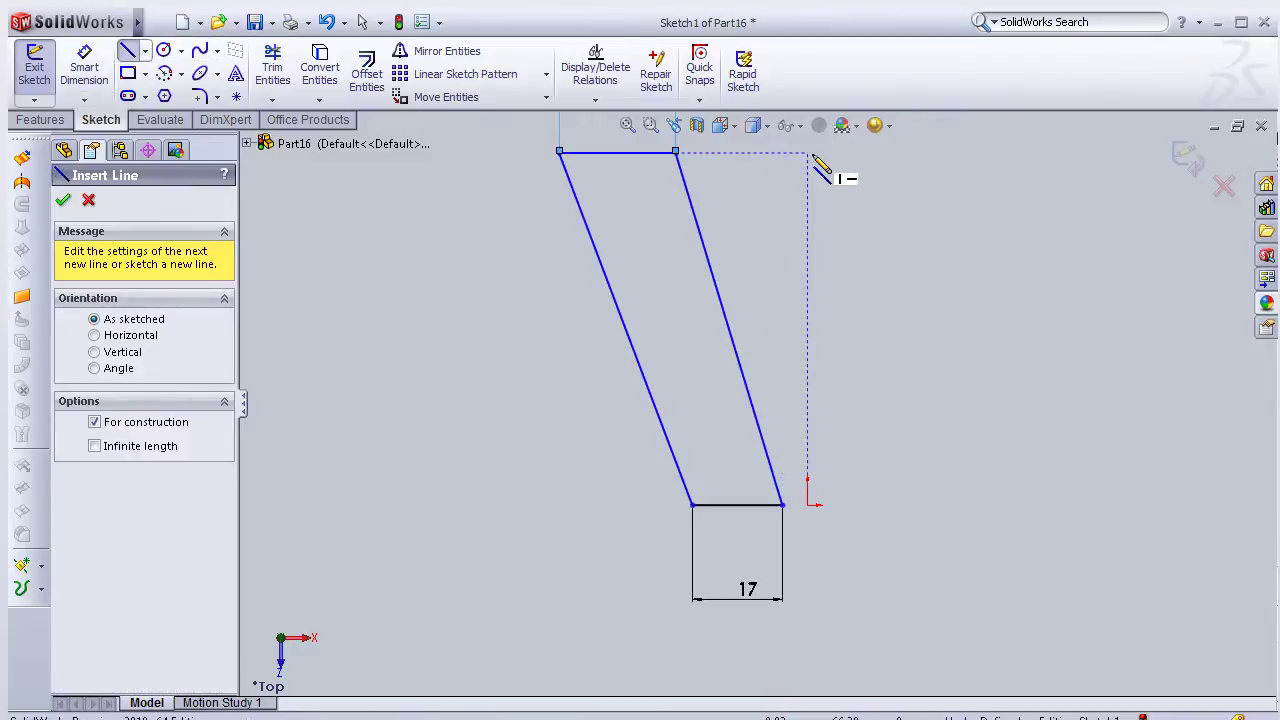
left_click(808, 152)
left_click(817, 591)
key("Escape")
scroll(806, 503, "down", 1)
scroll(806, 503, "down", 3)
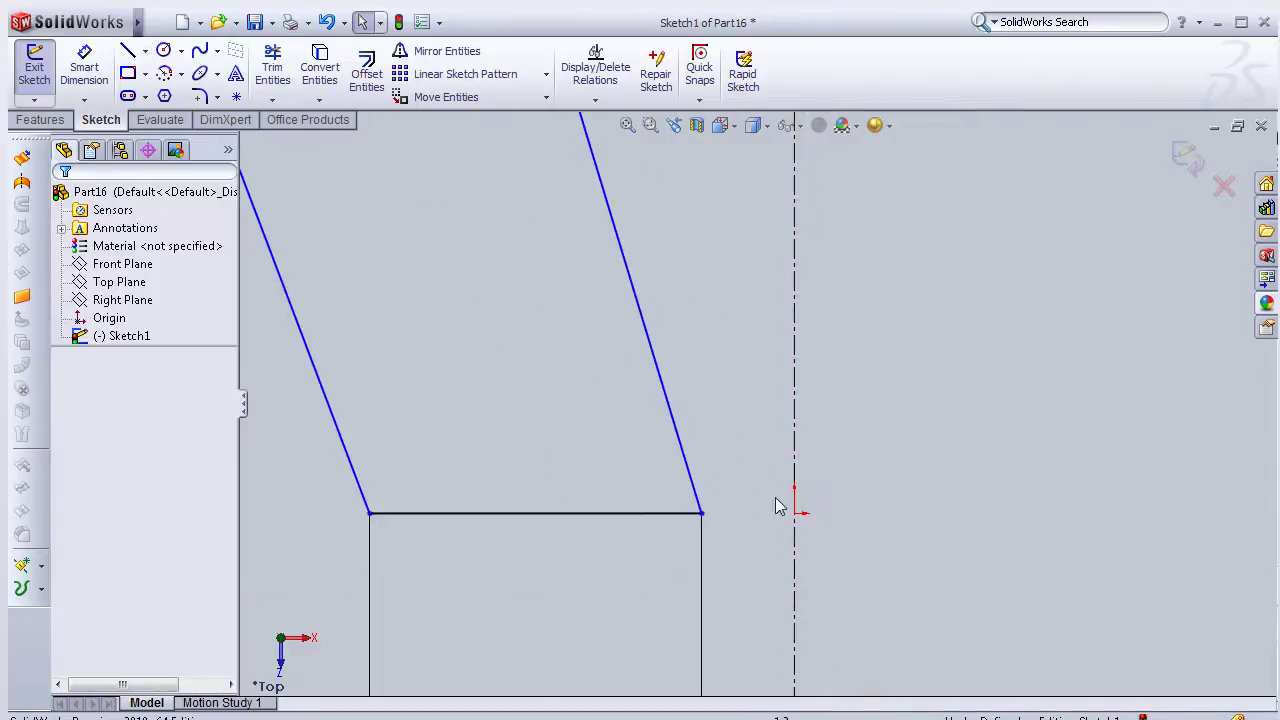
Make the bottom edge's endpoints symmetric about the centerline
left_click(370, 515)
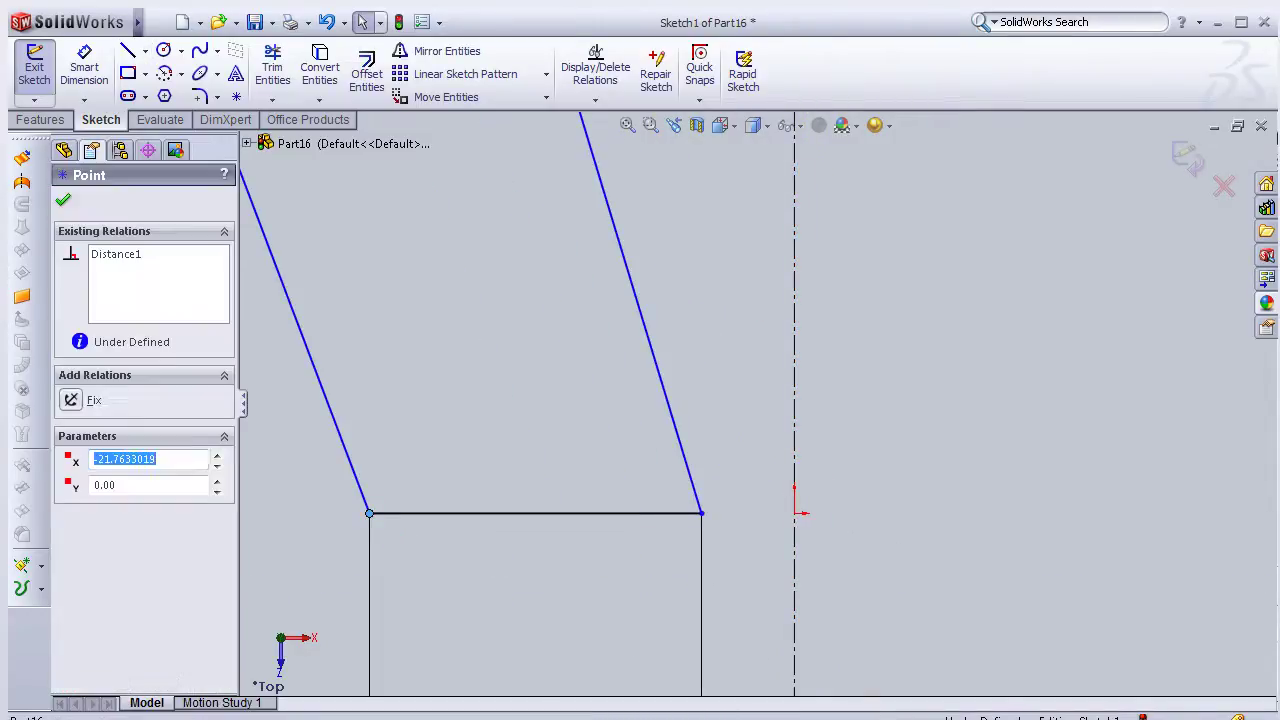
left_click(702, 514, "ctrl")
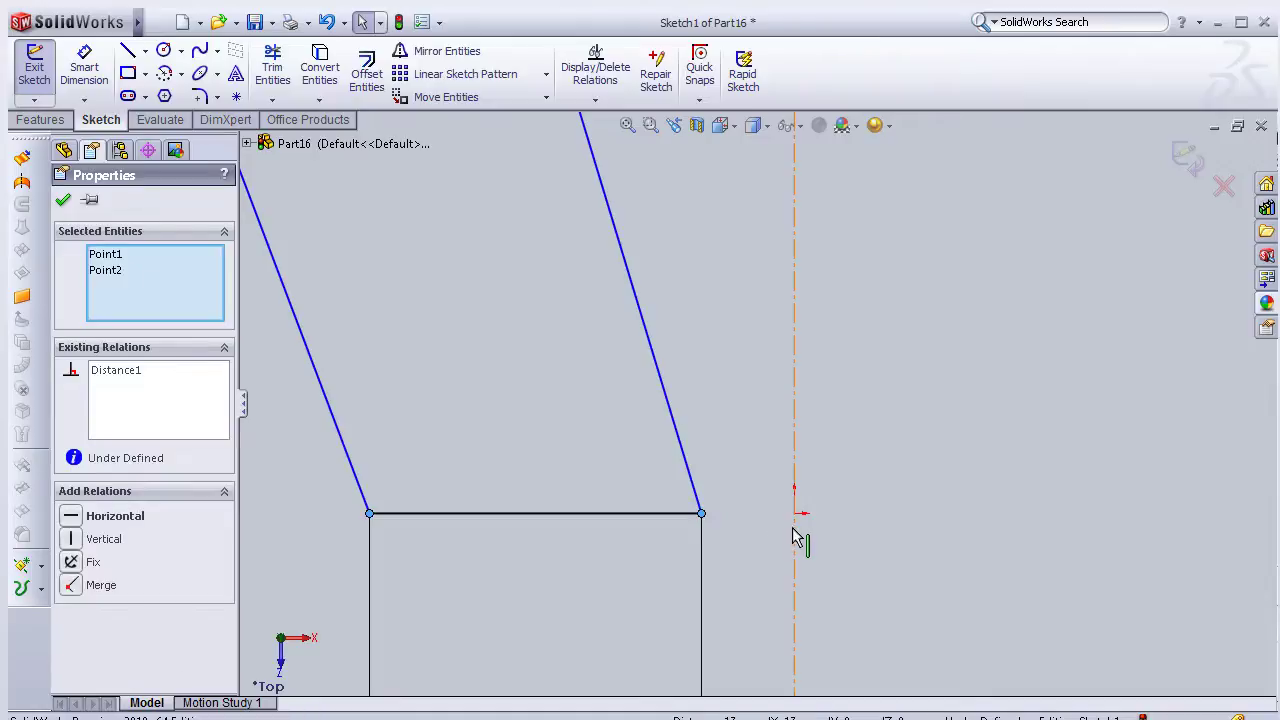
left_click(794, 560, "ctrl")
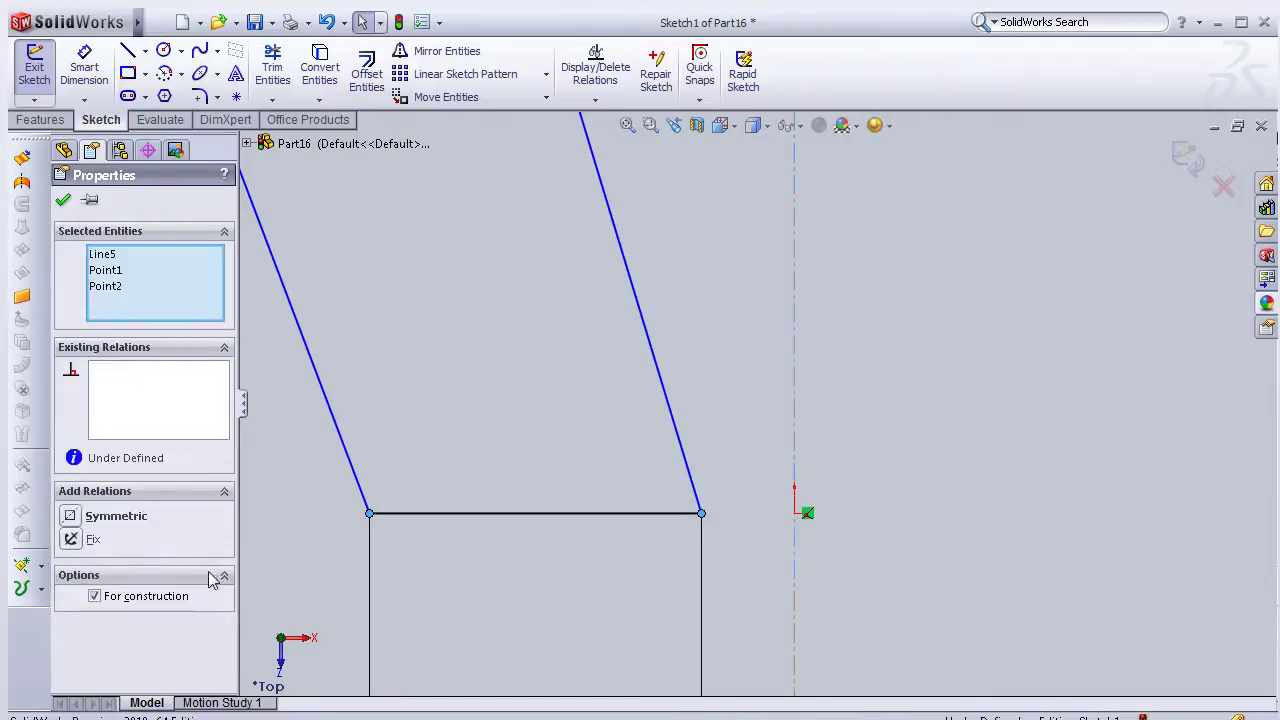
left_click(113, 527)
left_click_drag(494, 517, 705, 377)
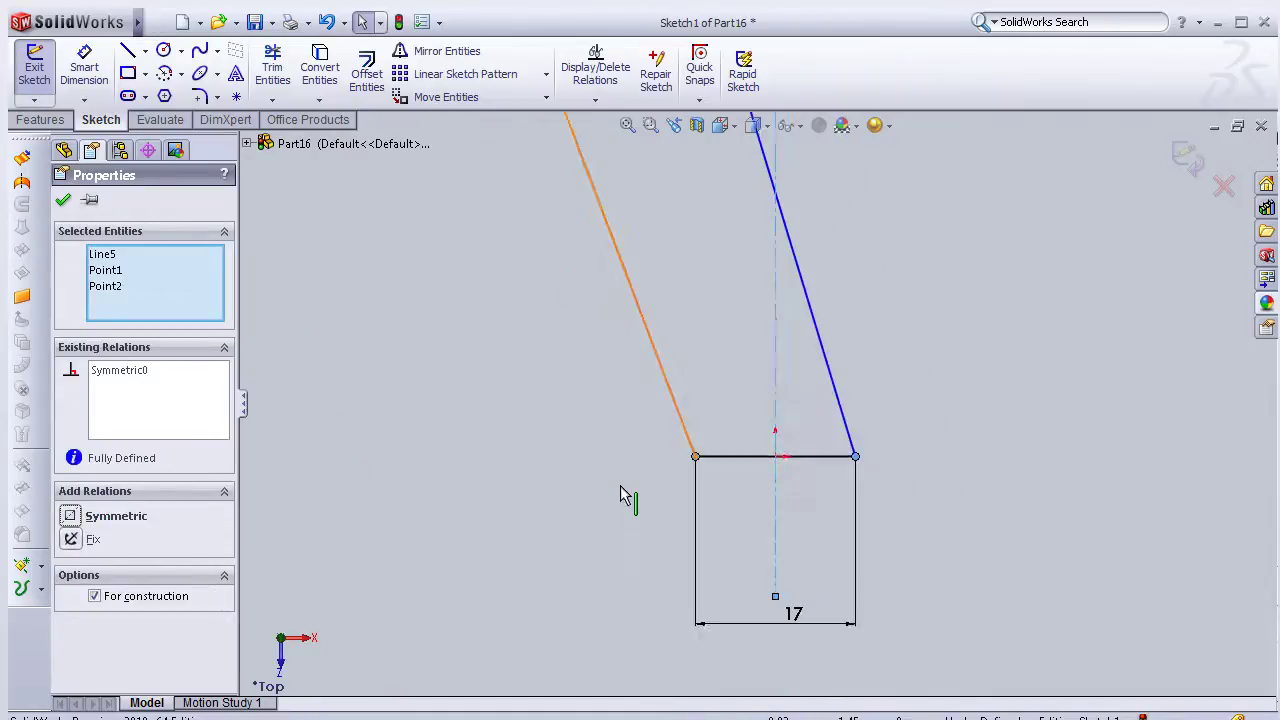
scroll(720, 350, "up", 3)
scroll(730, 395, "down", 2)
scroll(690, 380, "down", 2)
Make the top edge's endpoints symmetric about the centerline
left_click(680, 367)
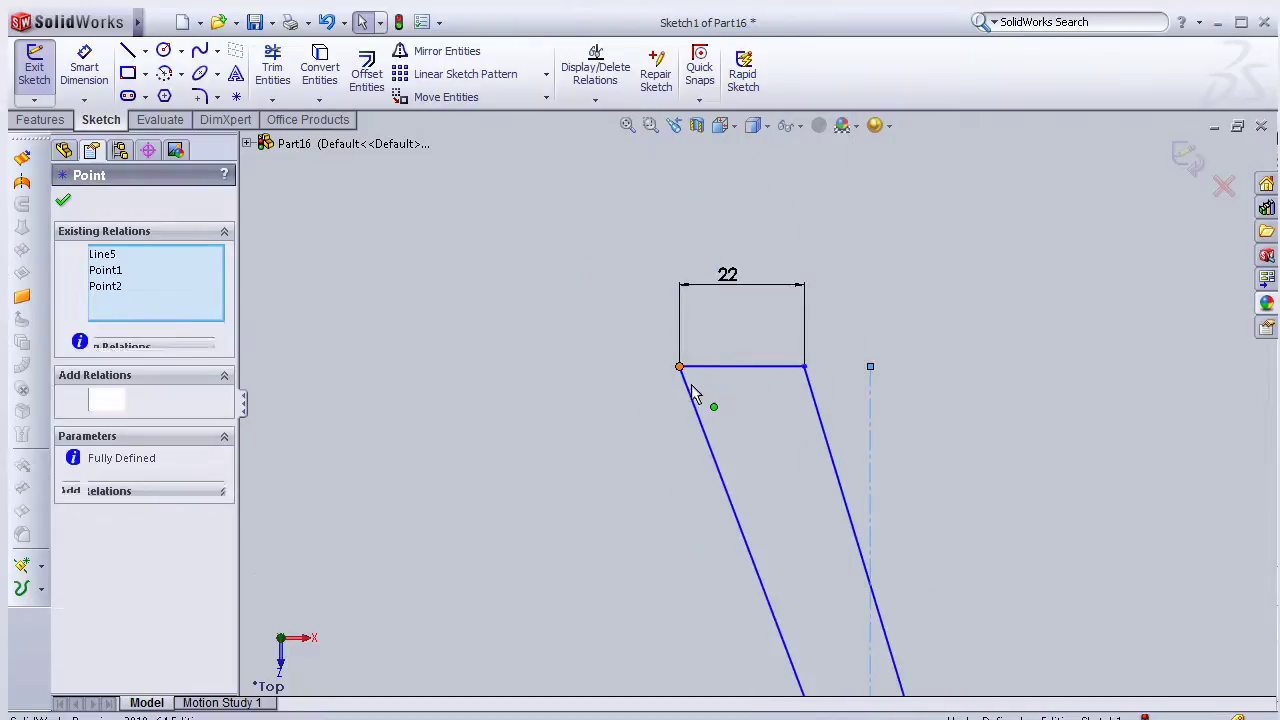
left_click(805, 368)
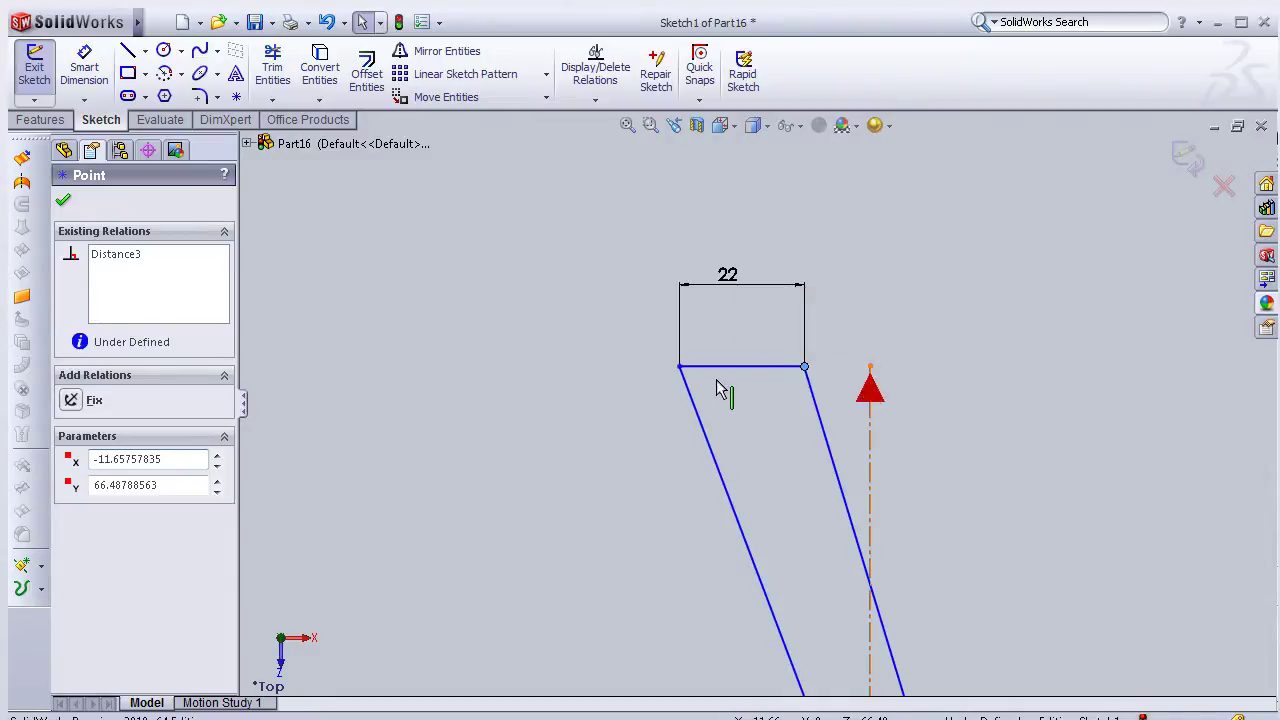
left_click(680, 370)
left_click(680, 370)
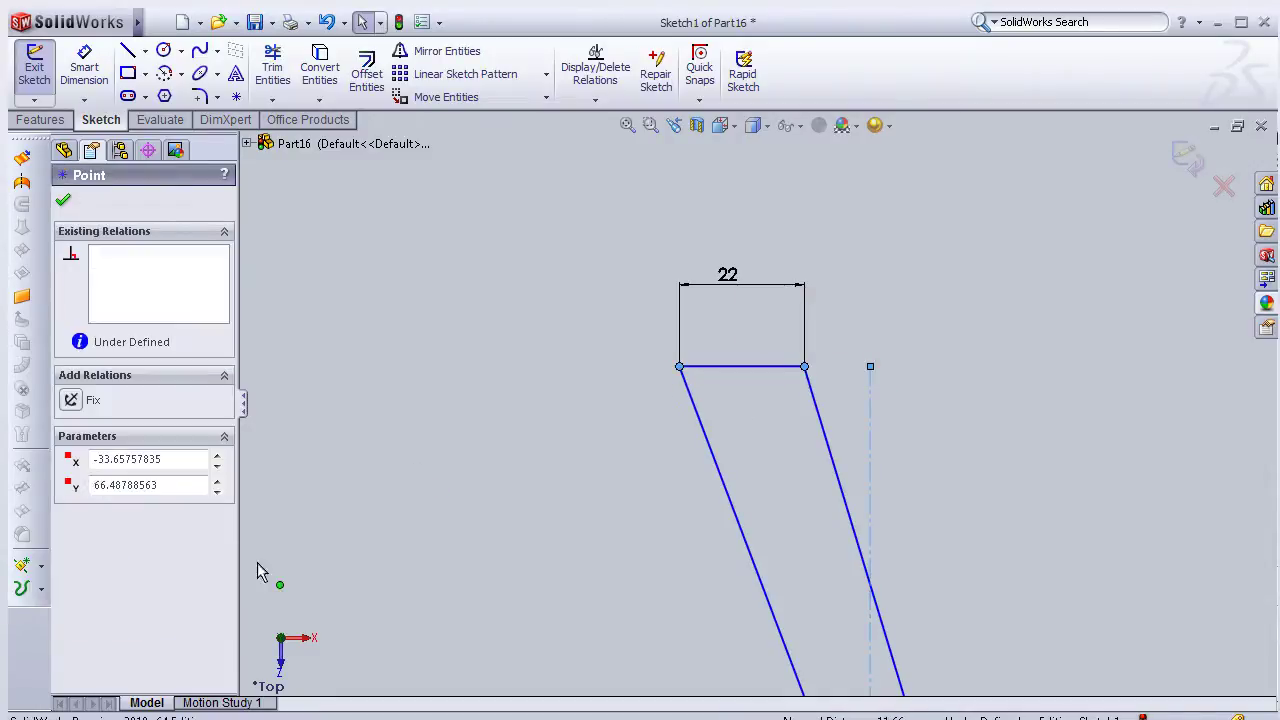
left_click(114, 516)
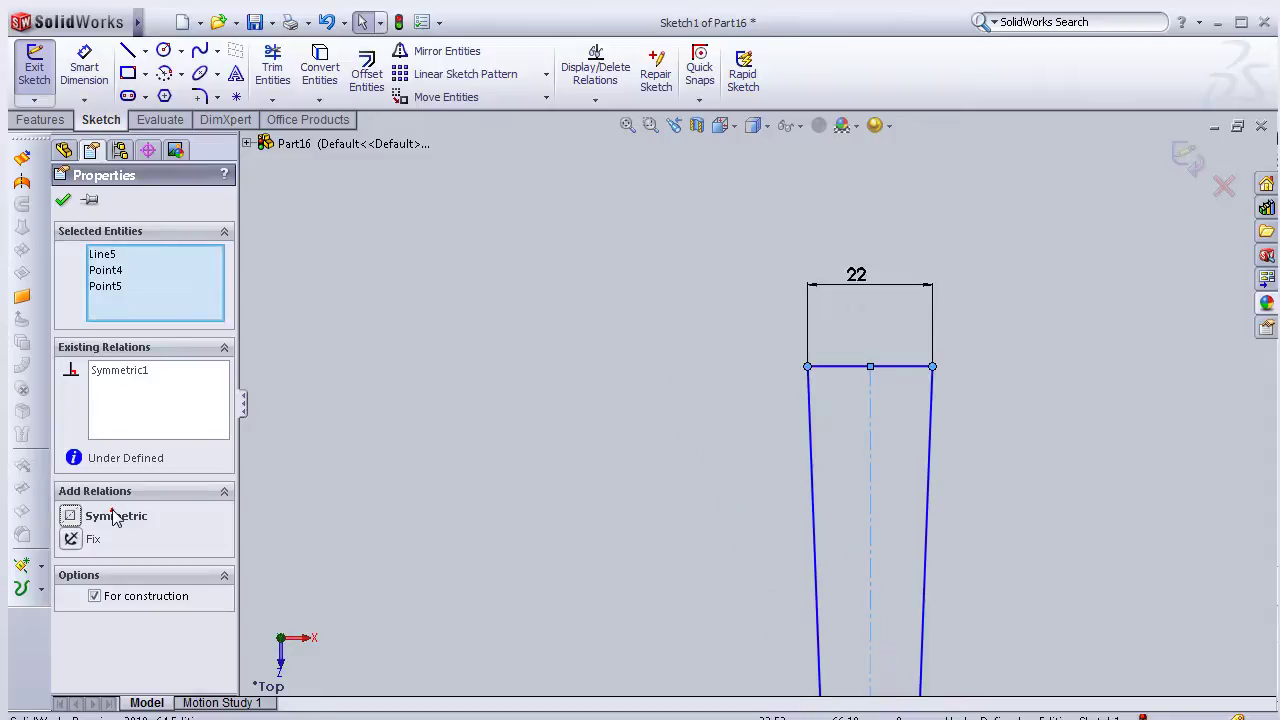
scroll(808, 449, "up", 5)
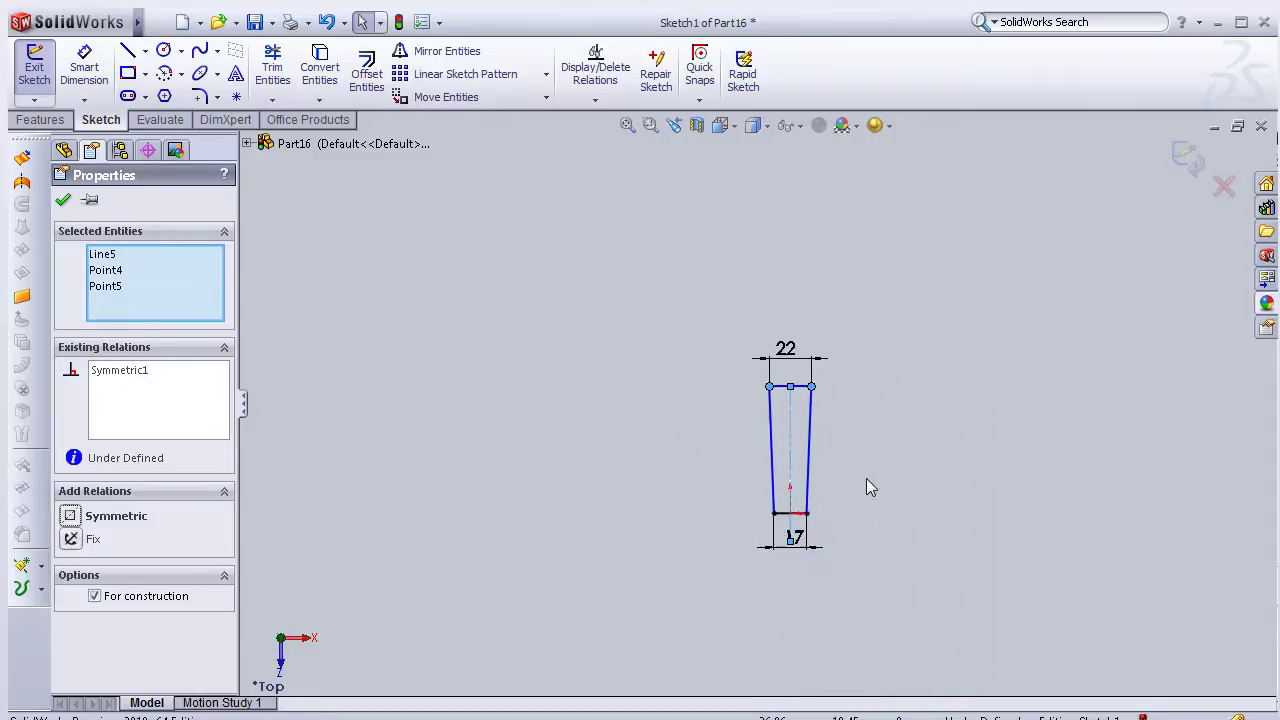
Set the distance between the top and bottom edges to 20 mm
left_click(84, 68)
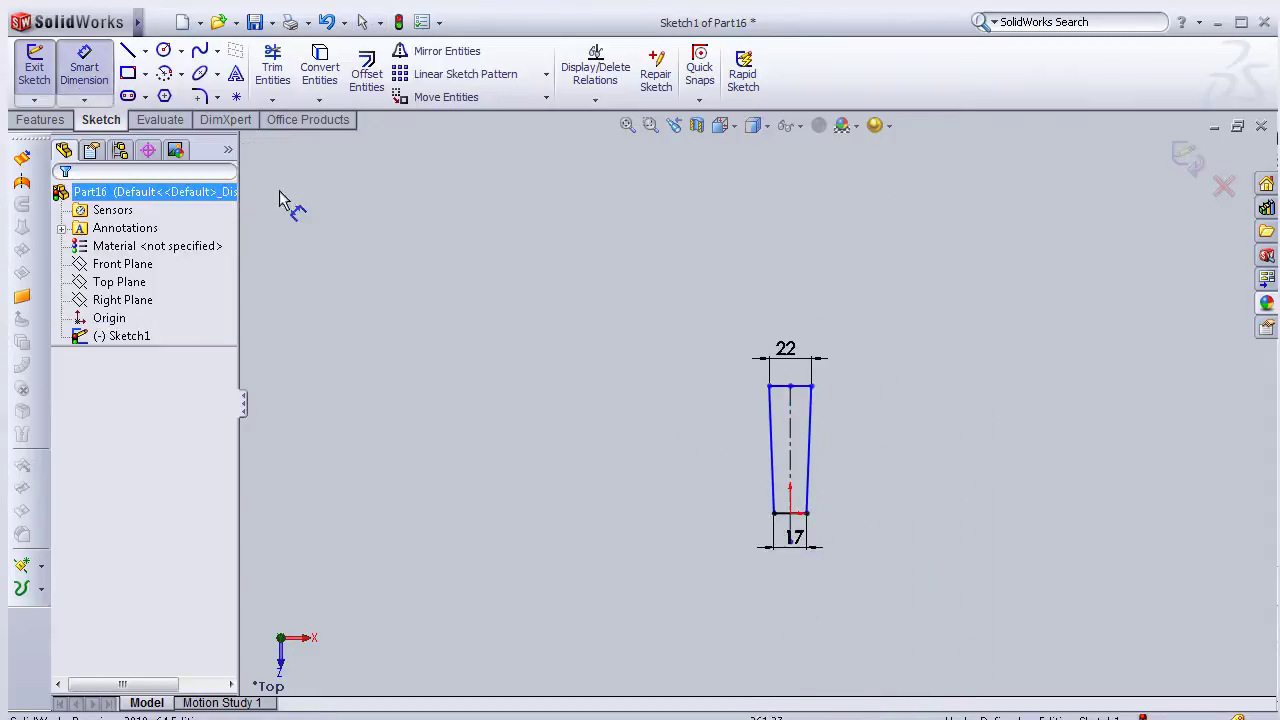
left_click(800, 387)
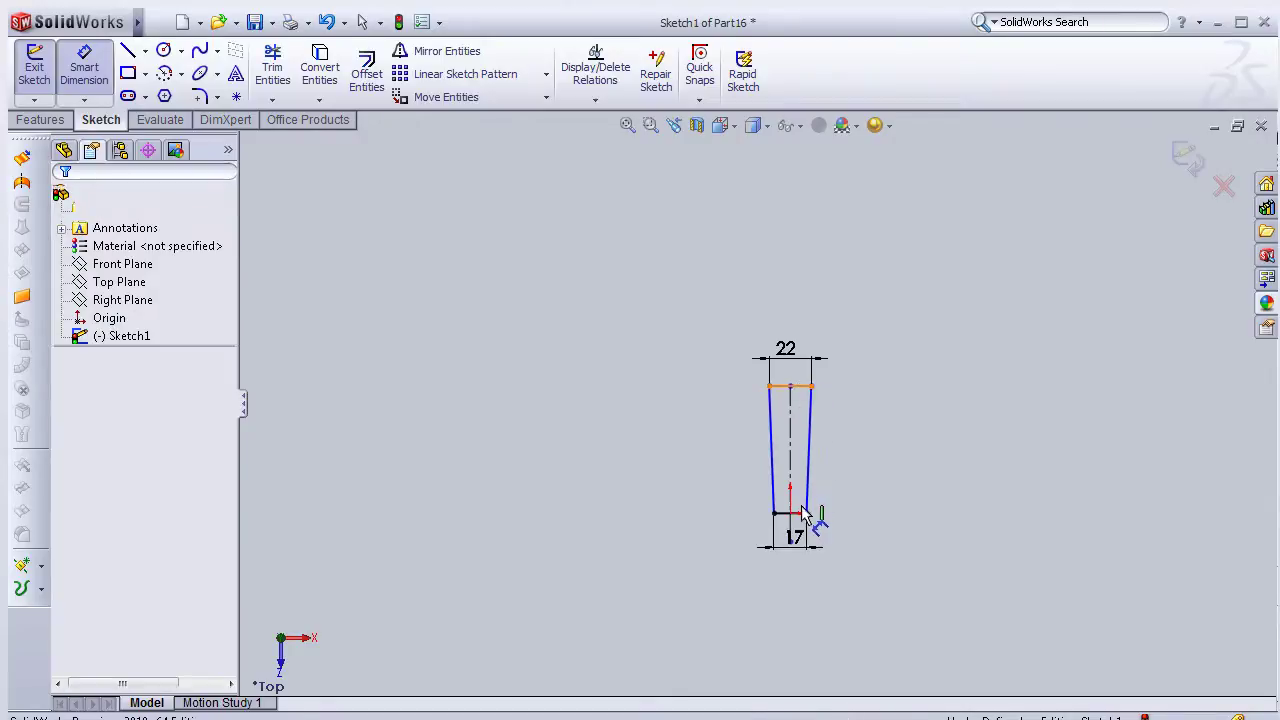
left_click(795, 513)
left_click(897, 485)
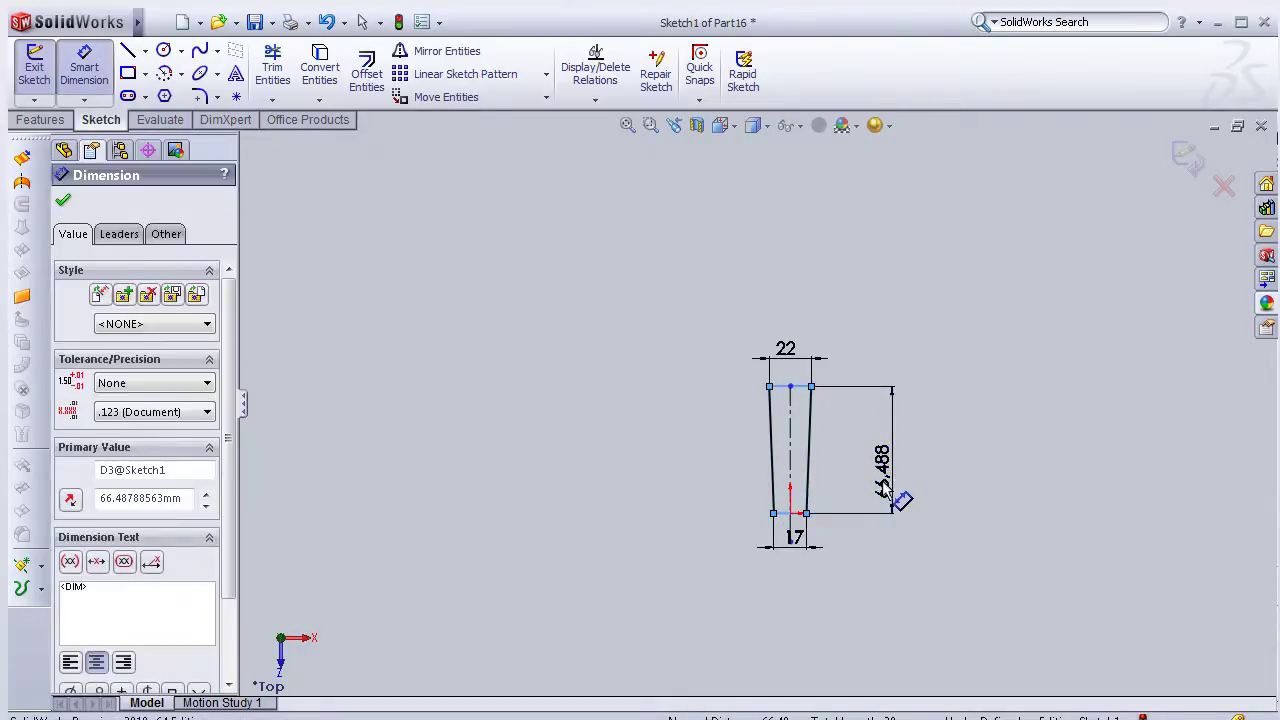
type("20")
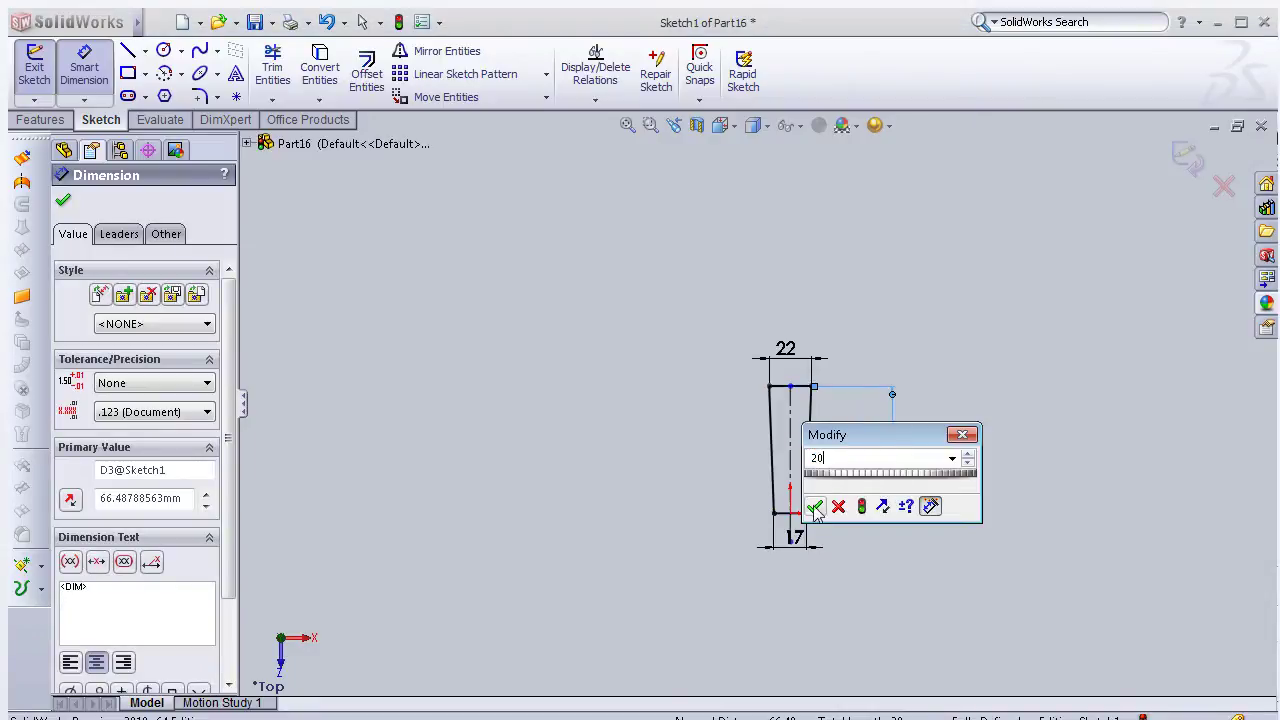
left_click(815, 508)
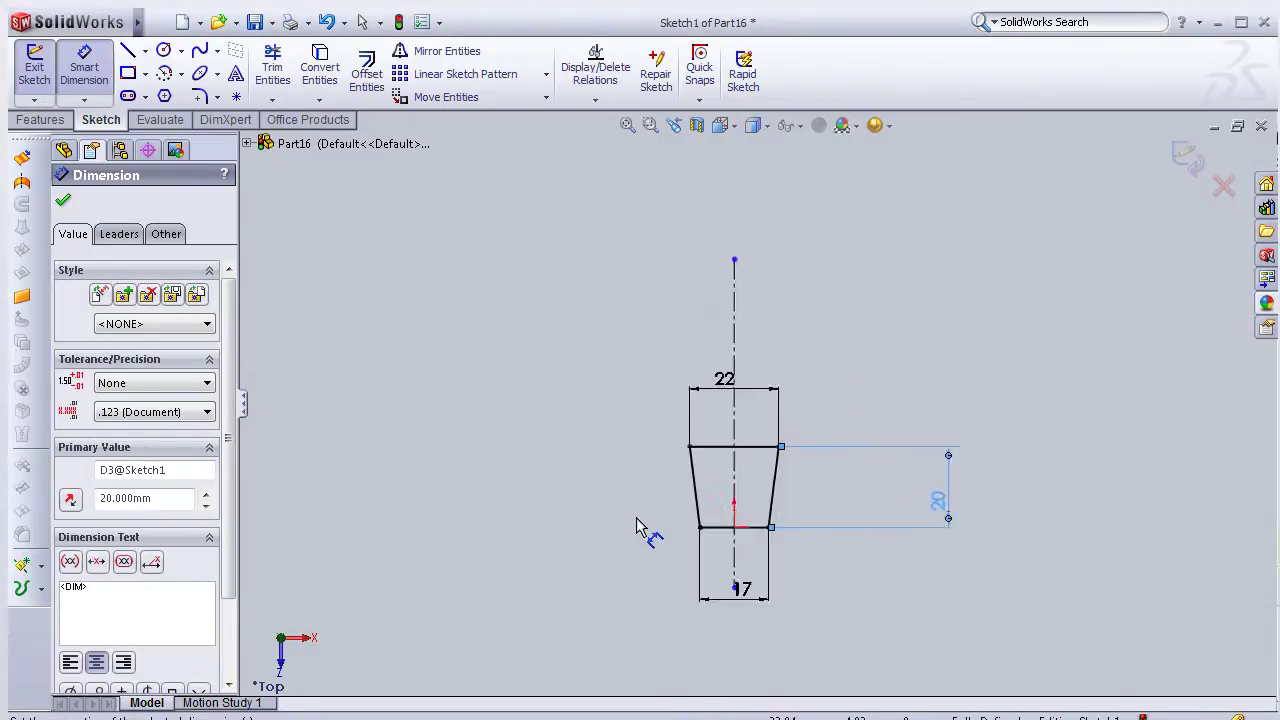
scroll(660, 525, "down", 2)
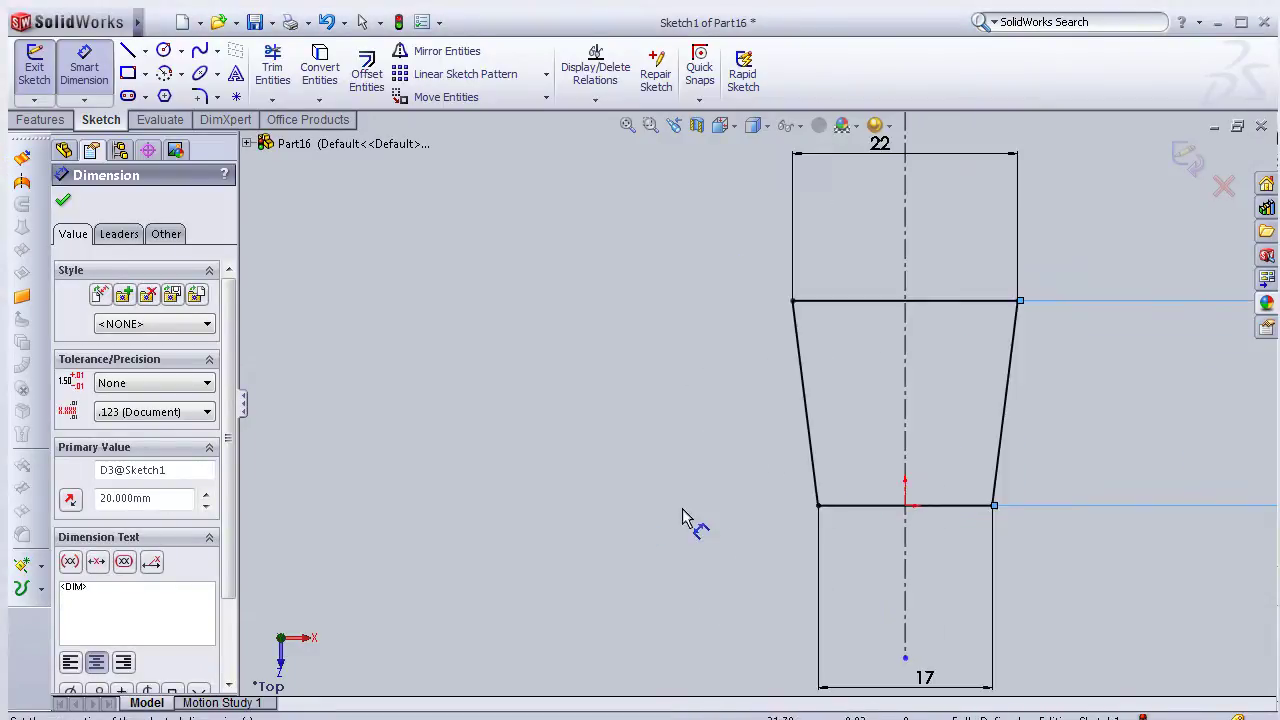
left_click(36, 121)
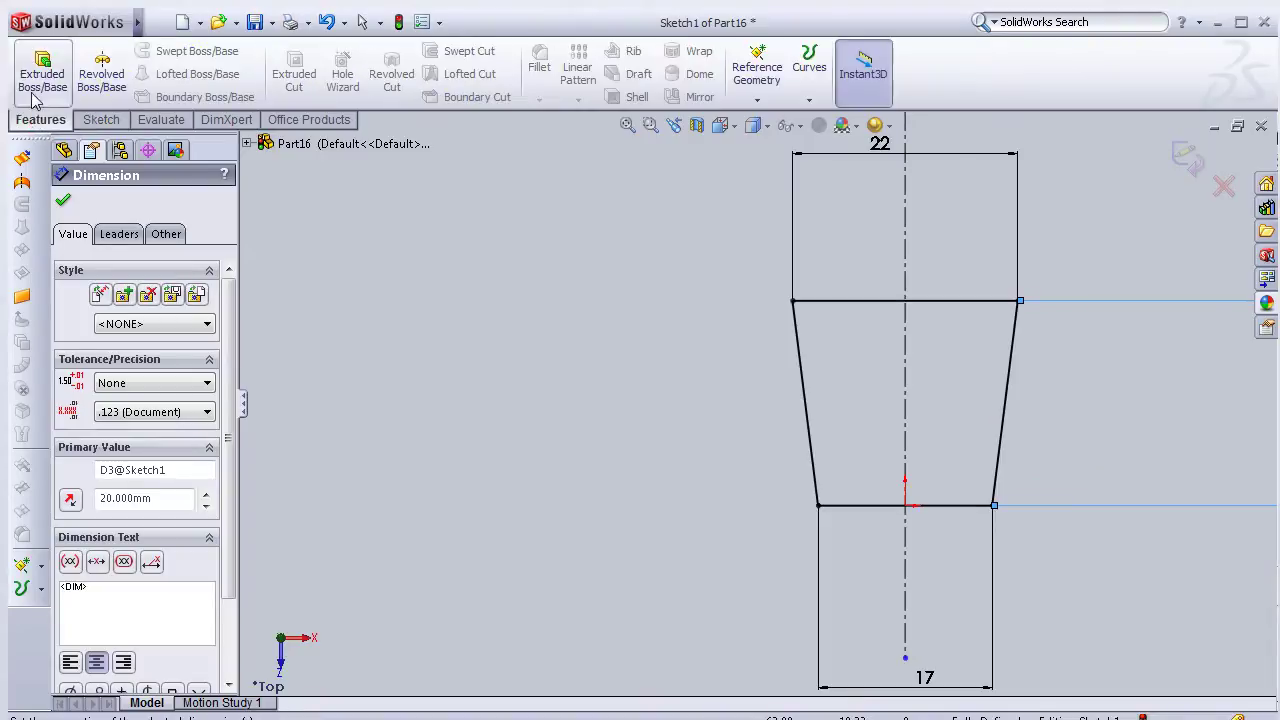
Extrude the tapered sketch 2 mm into a thin plate, Boss-Extrude1
left_click(32, 80)
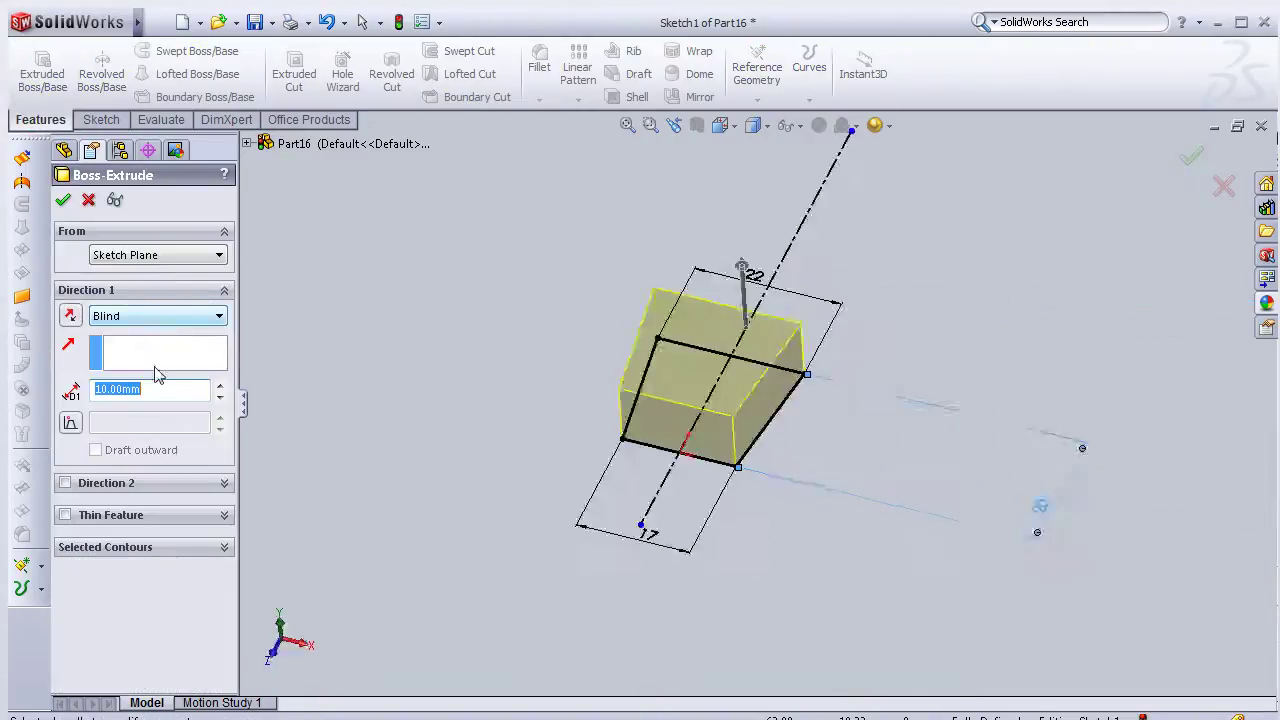
type("2")
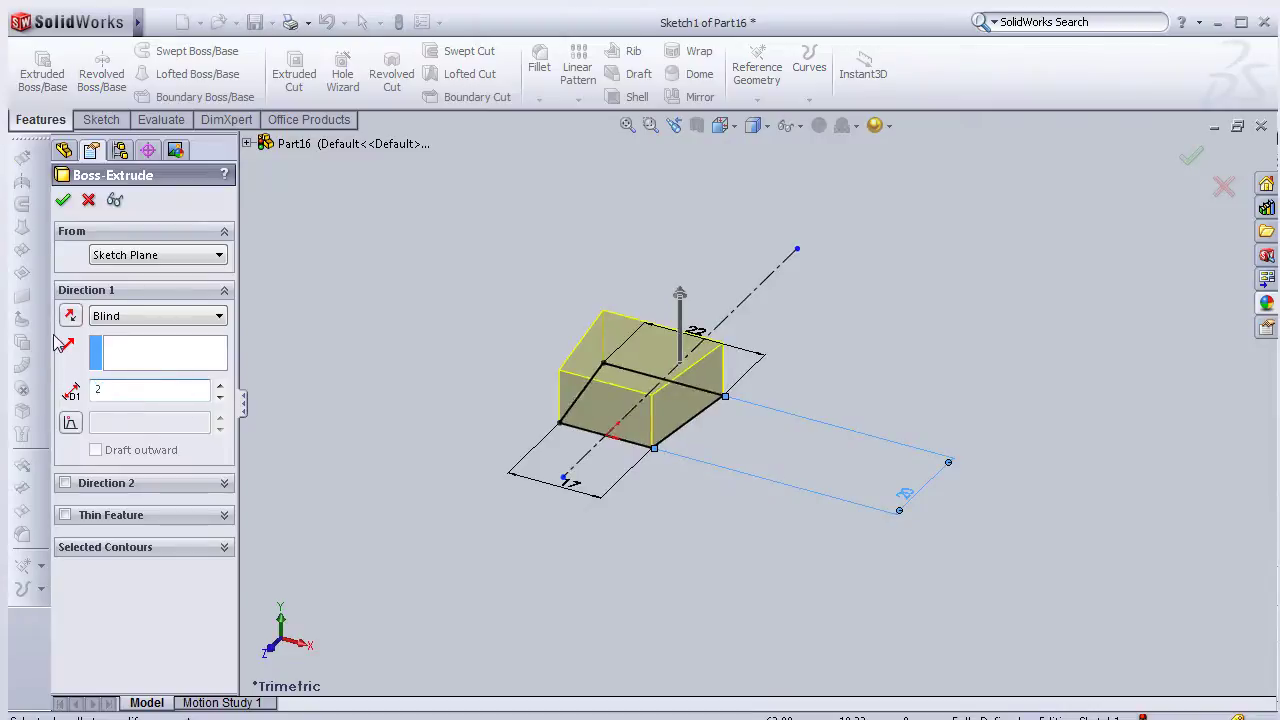
key("Return")
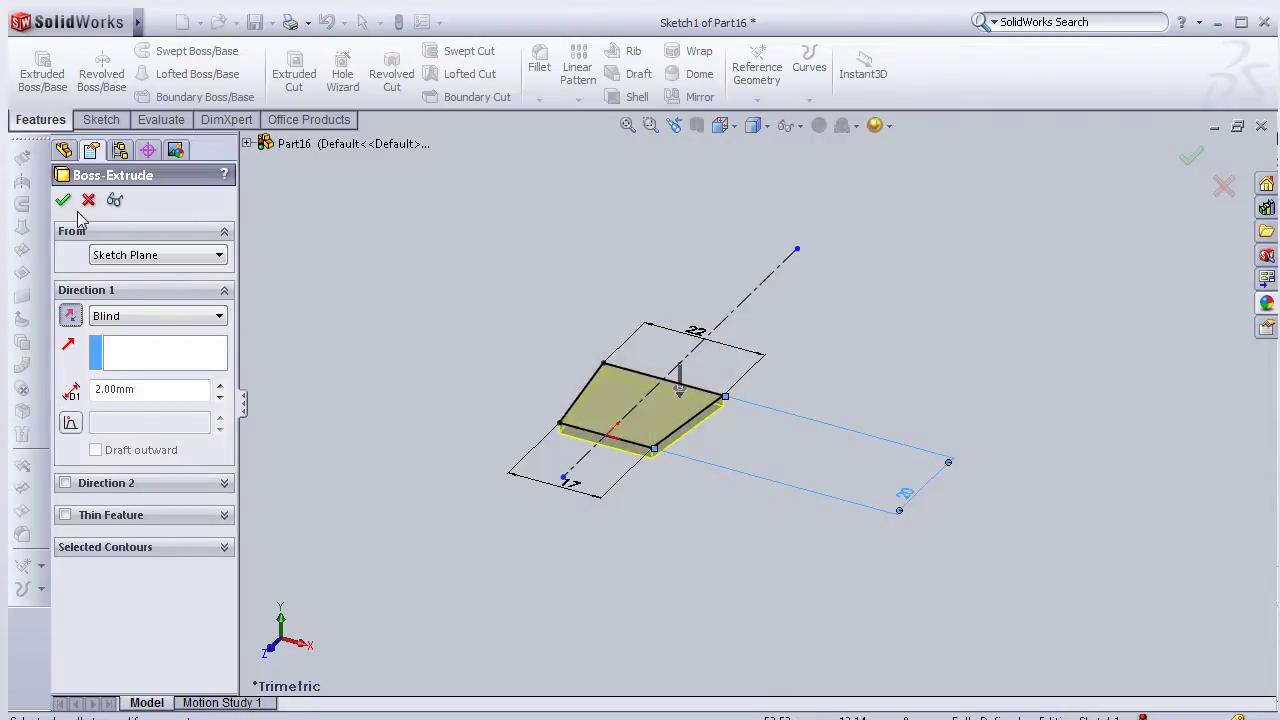
left_click(62, 200)
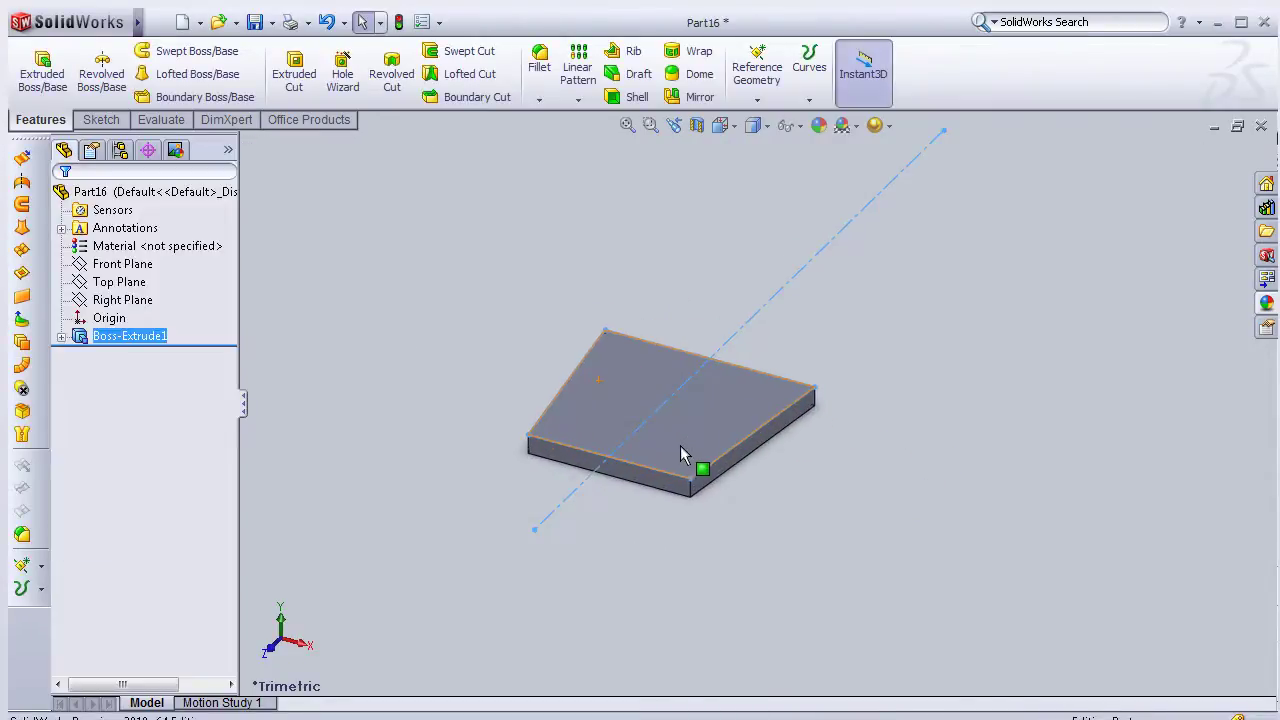
scroll(595, 465, "down", 1)
scroll(443, 417, "up", 1)
scroll(430, 417, "down", 2)
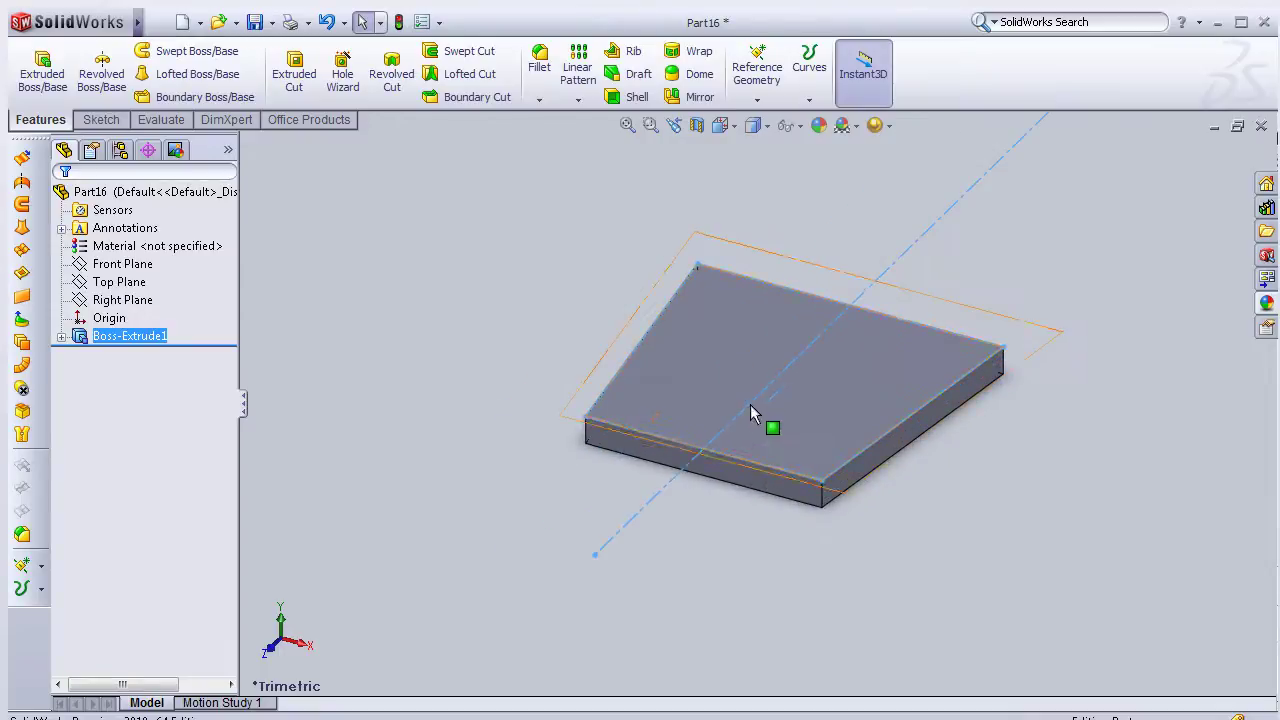
scroll(752, 415, "down", 1)
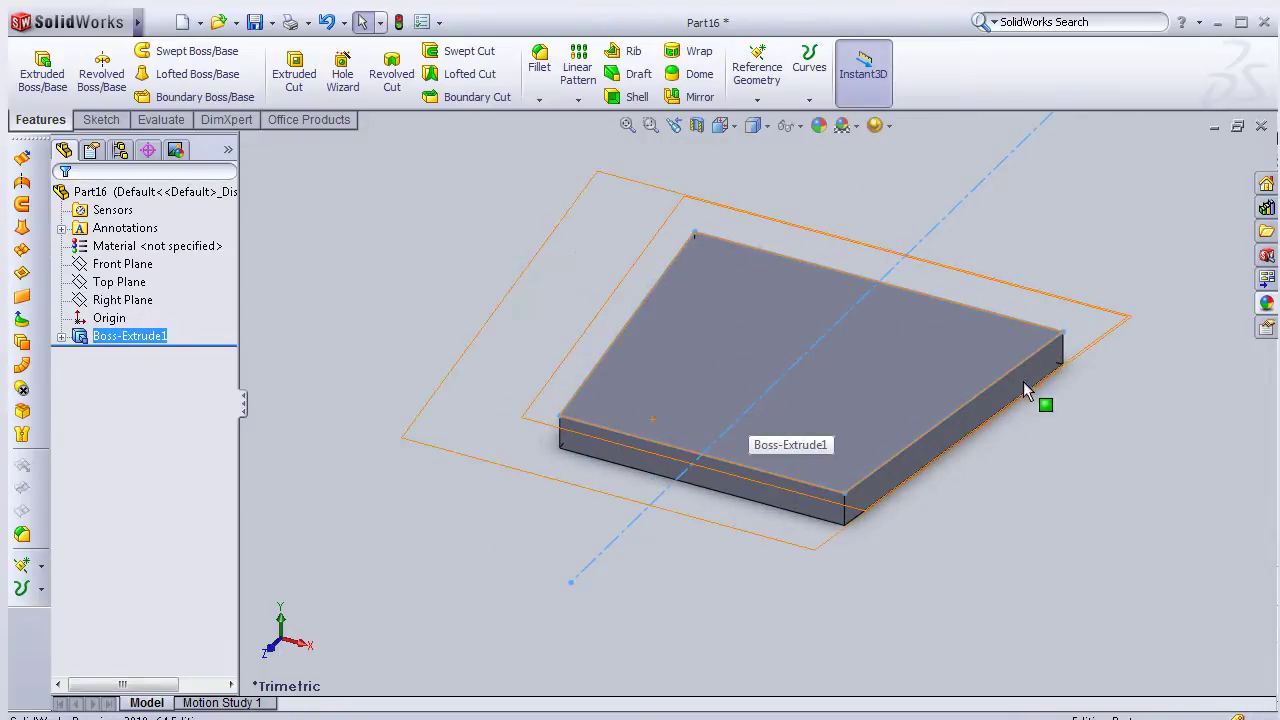
scroll(1023, 381, "down", 2)
scroll(694, 382, "down", 1)
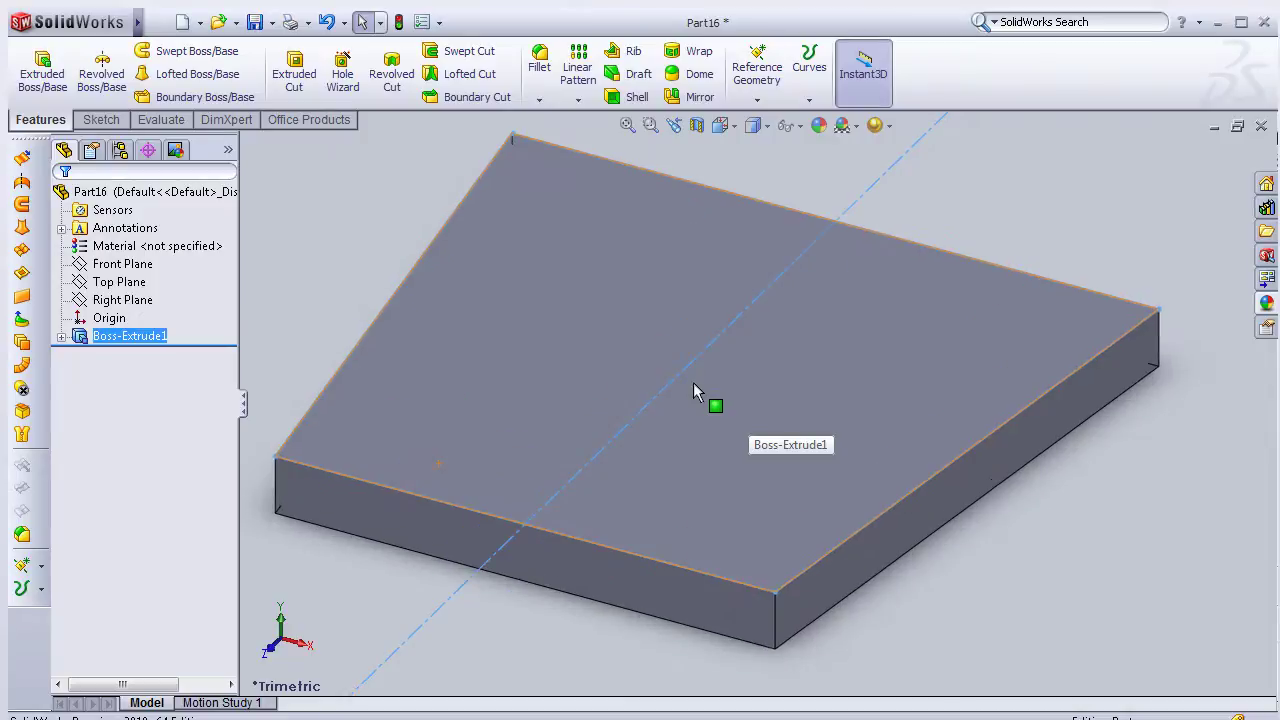
scroll(693, 382, "up", 1)
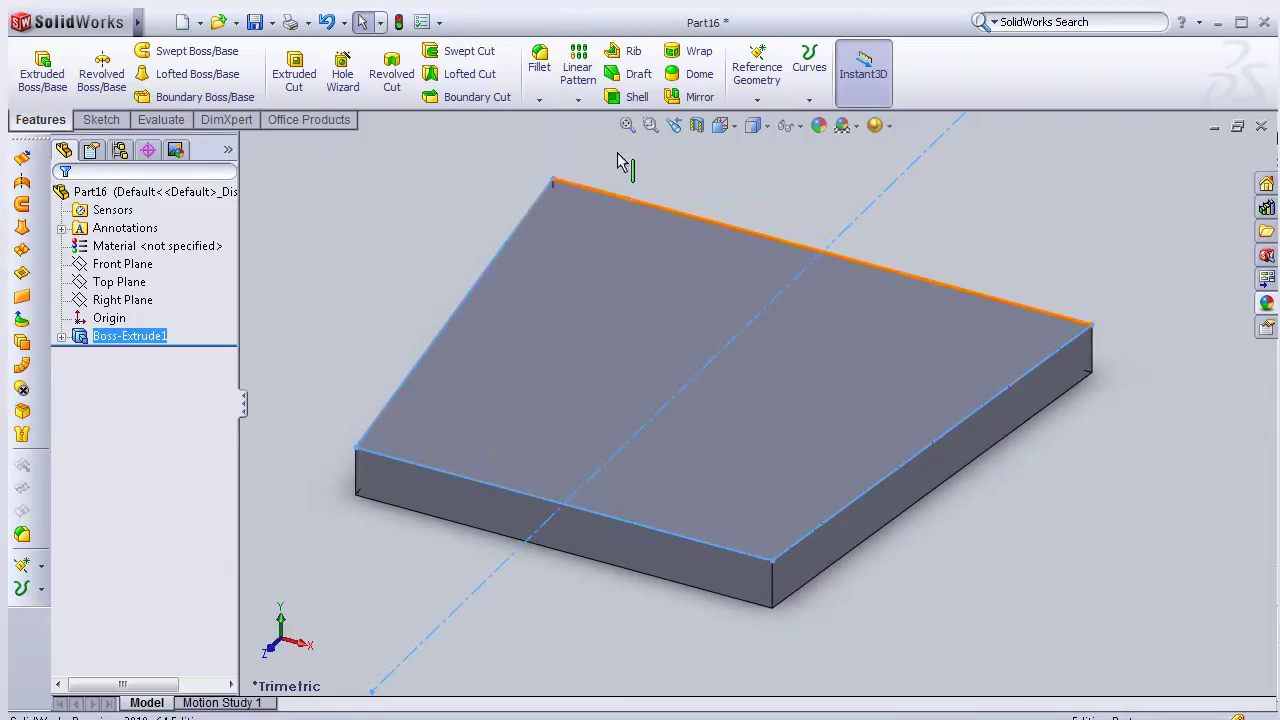
Apply a 3° neutral-plane draft to the top face, using the end face as neutral plane
left_click(636, 73)
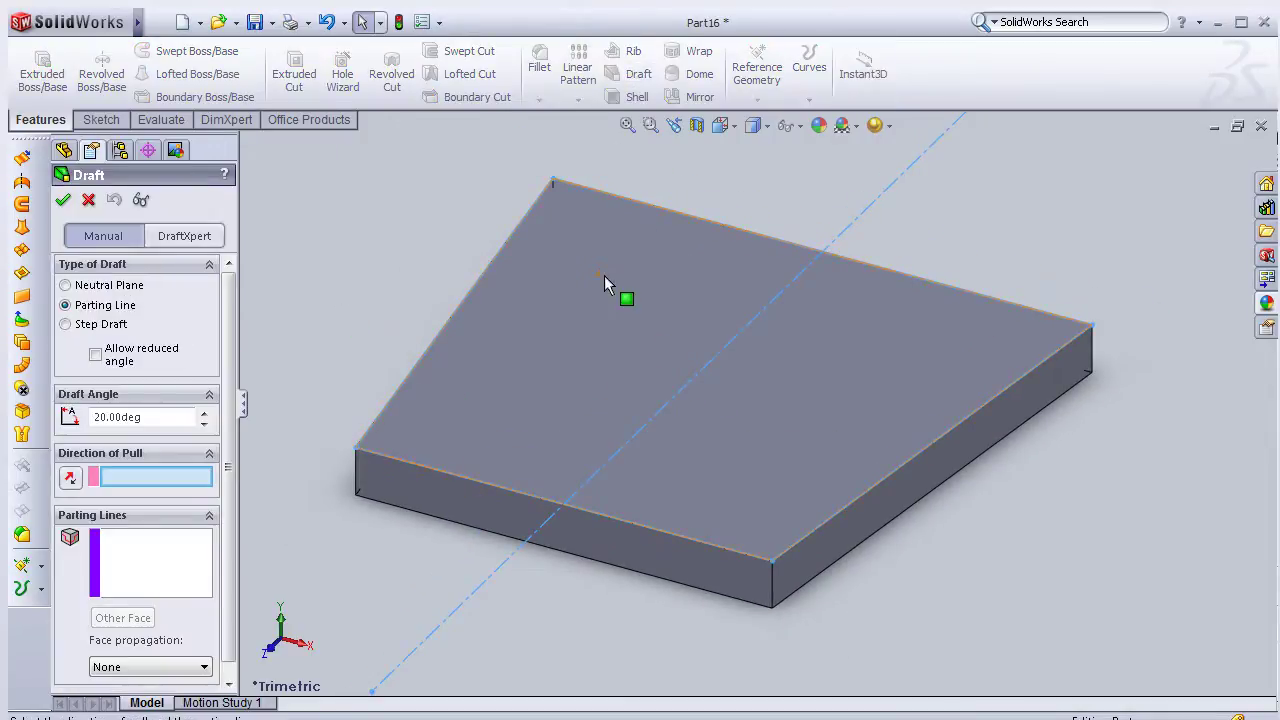
left_click(66, 285)
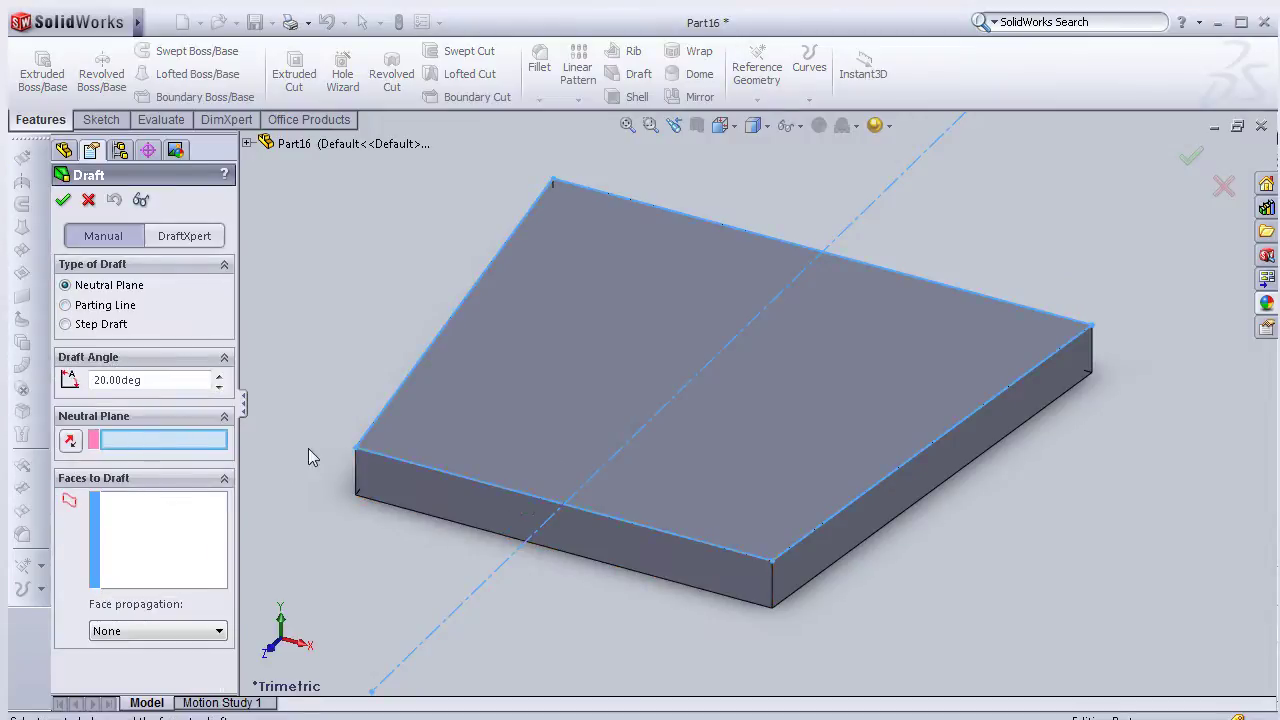
left_click(480, 500)
left_click(555, 400)
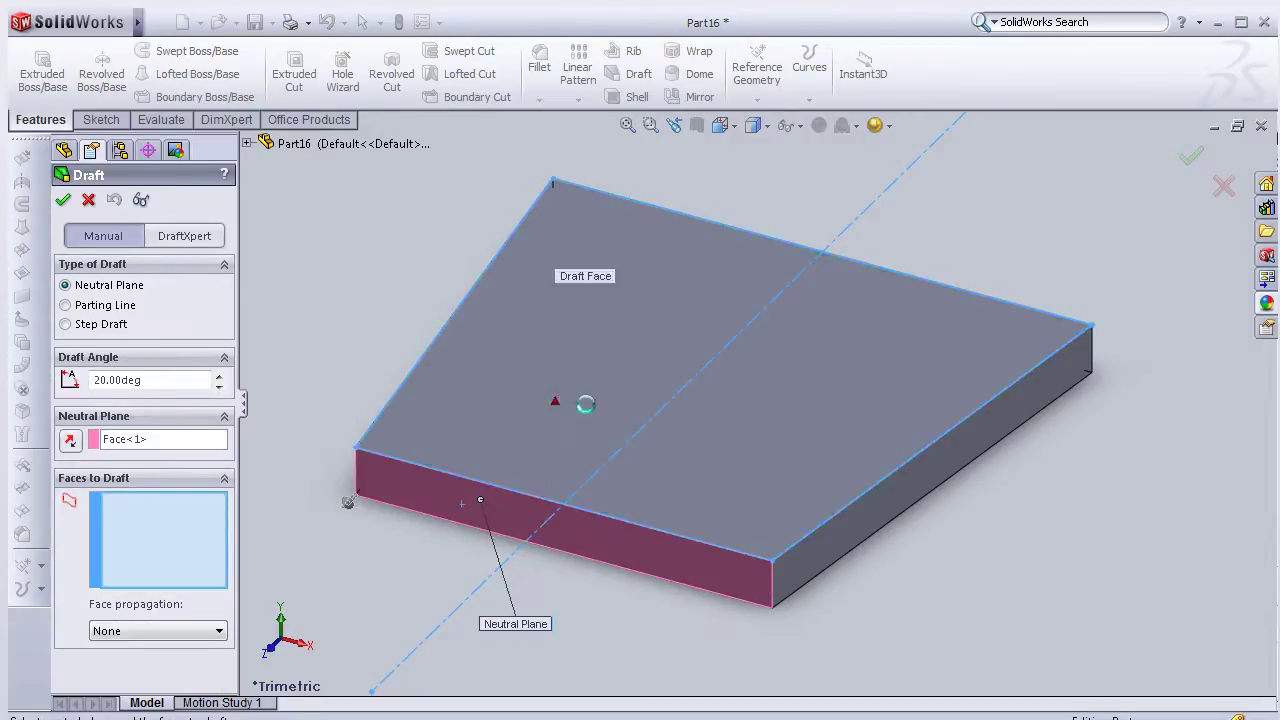
middle_click_drag(1020, 489, 925, 459)
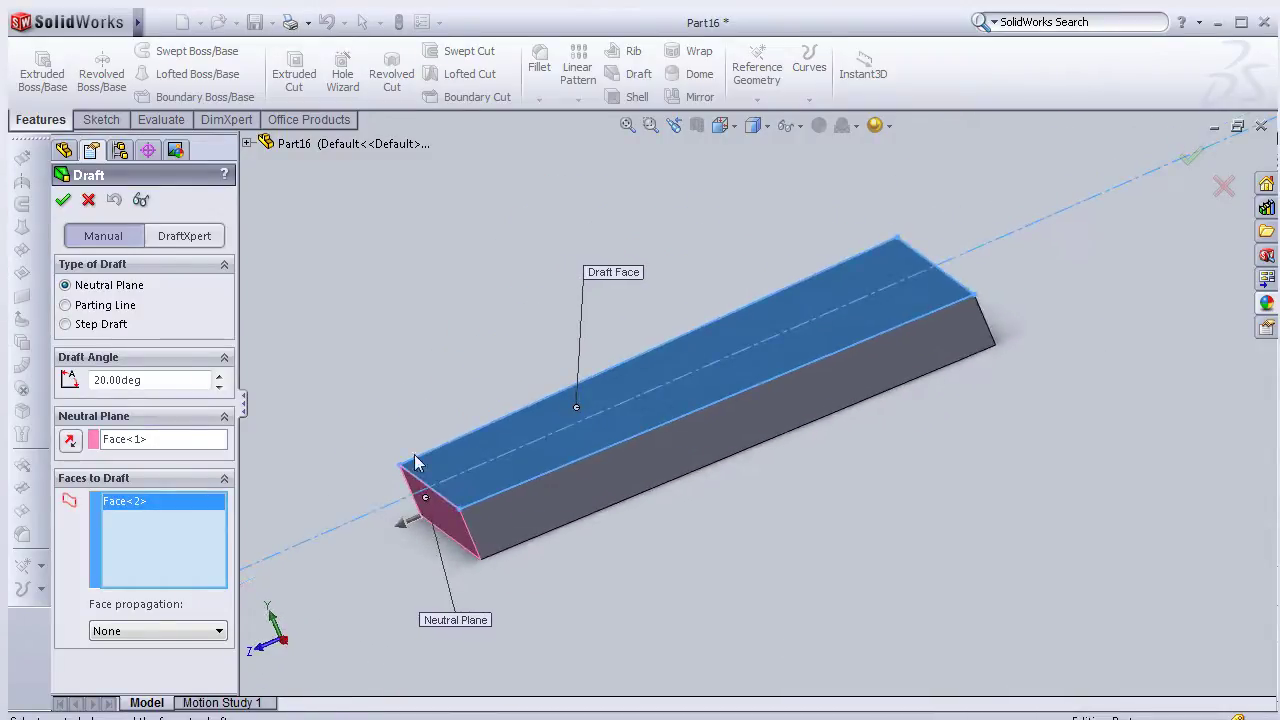
left_click_drag(176, 384, 83, 388)
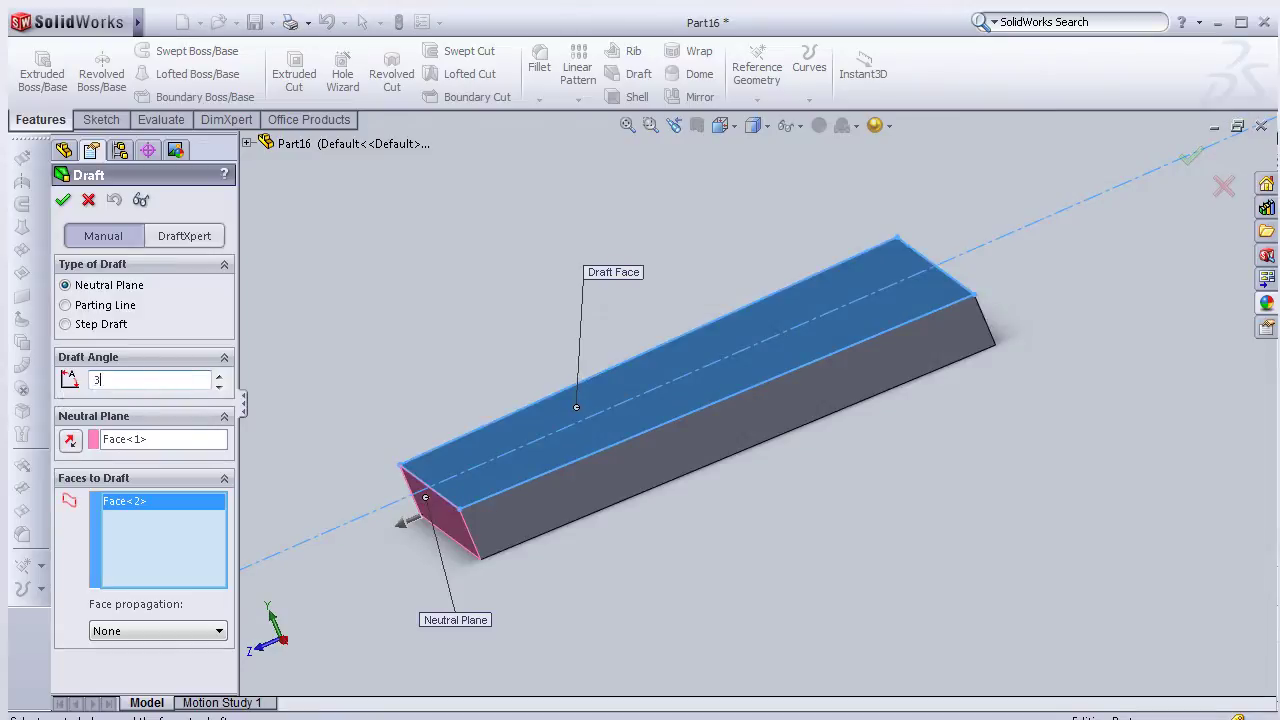
scroll(260, 414, "down", 2)
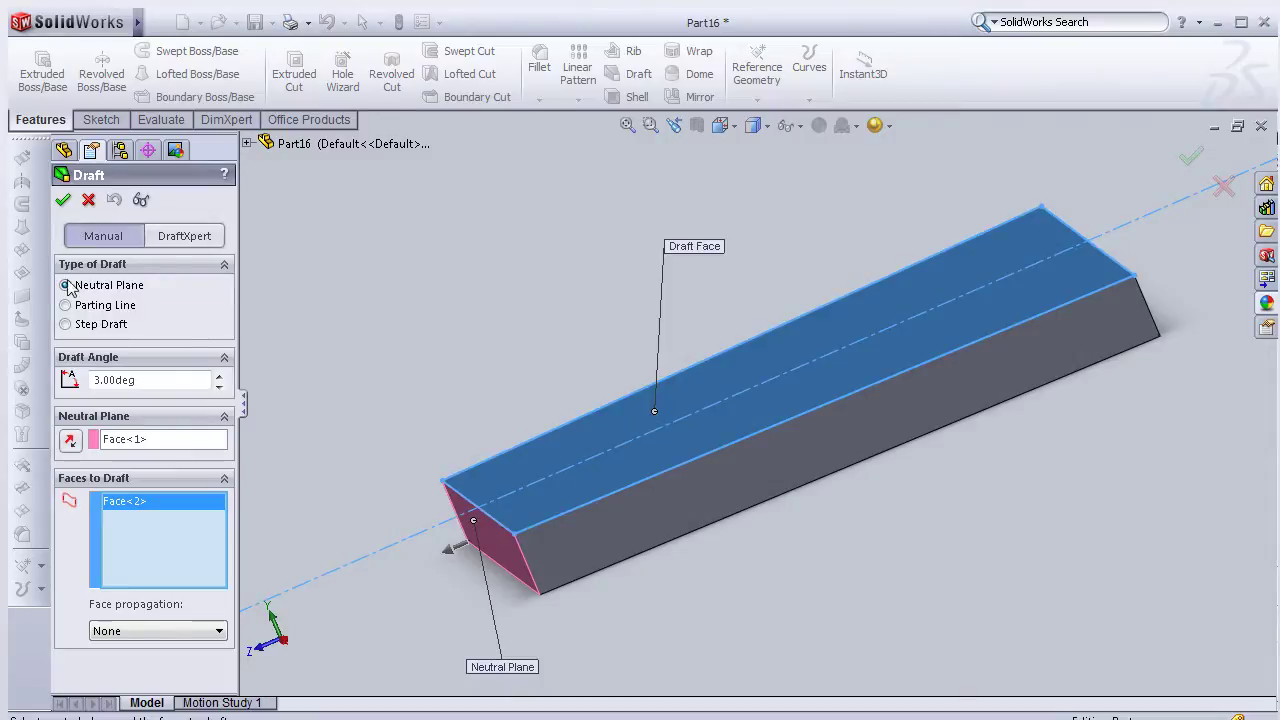
left_click(62, 200)
mouse_move(431, 345)
middle_mouse_down()
mouse_move(385, 290)
mouse_move(371, 331)
mouse_move(400, 349)
mouse_move(323, 389)
mouse_move(343, 399)
mouse_move(300, 423)
middle_mouse_up()
left_click(737, 440)
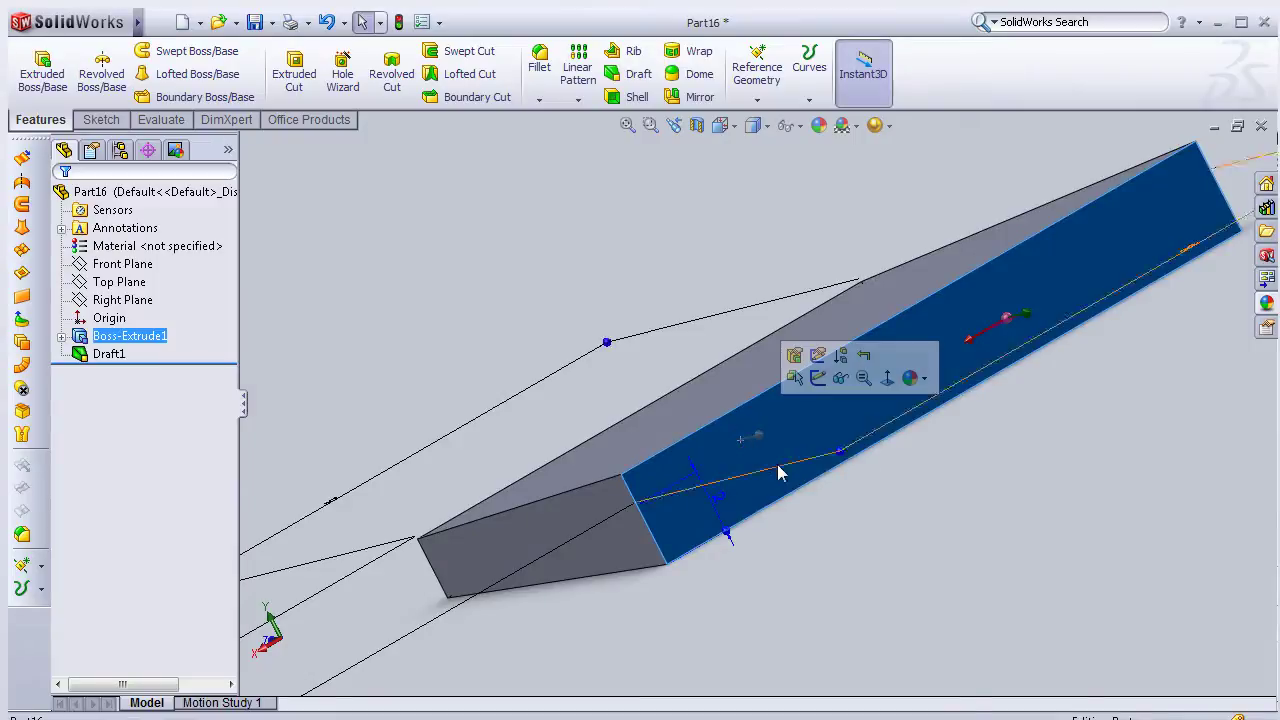
Sketch a corner rectangle across the strap's long face, viewed normal to it
left_click(817, 386)
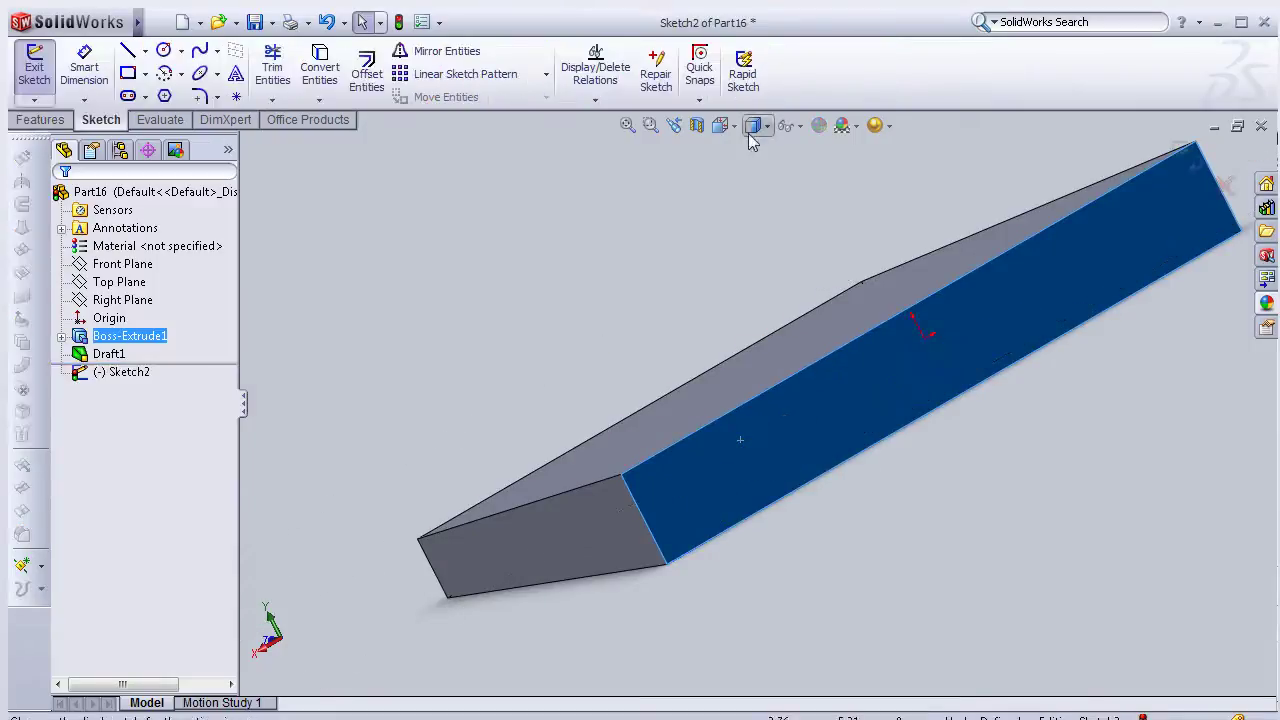
key("space")
left_click(965, 422)
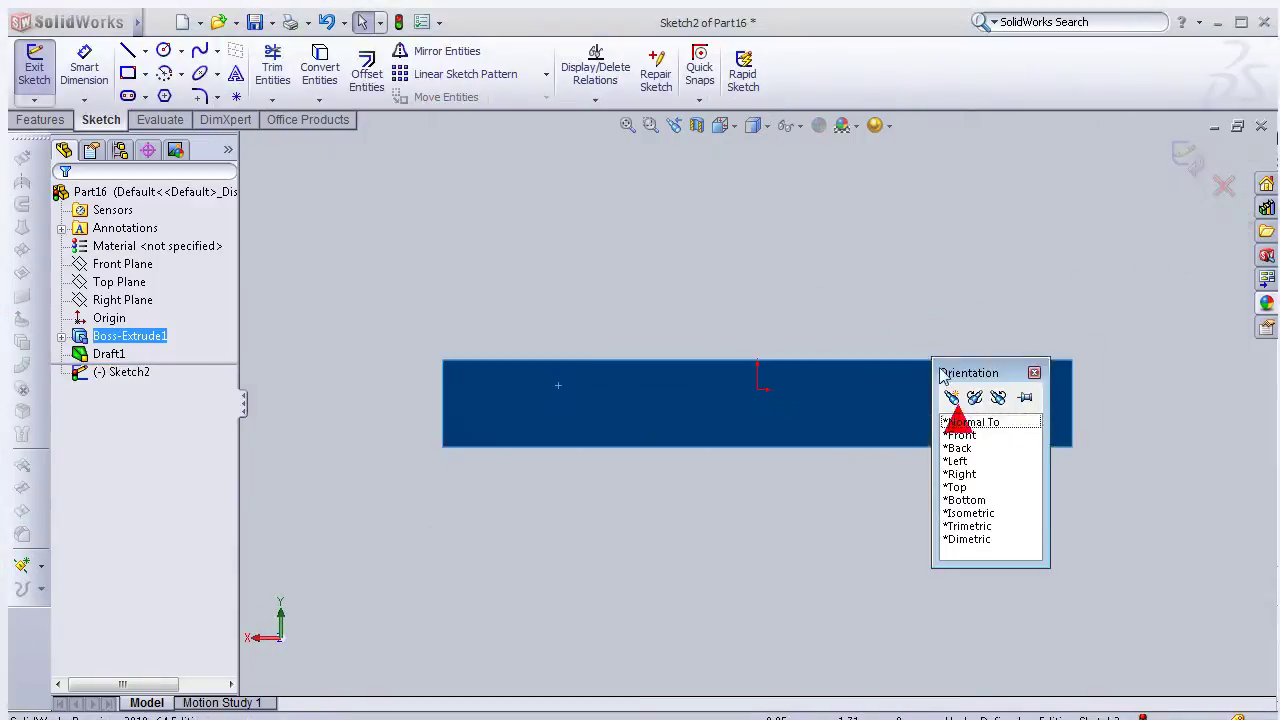
left_click(500, 361)
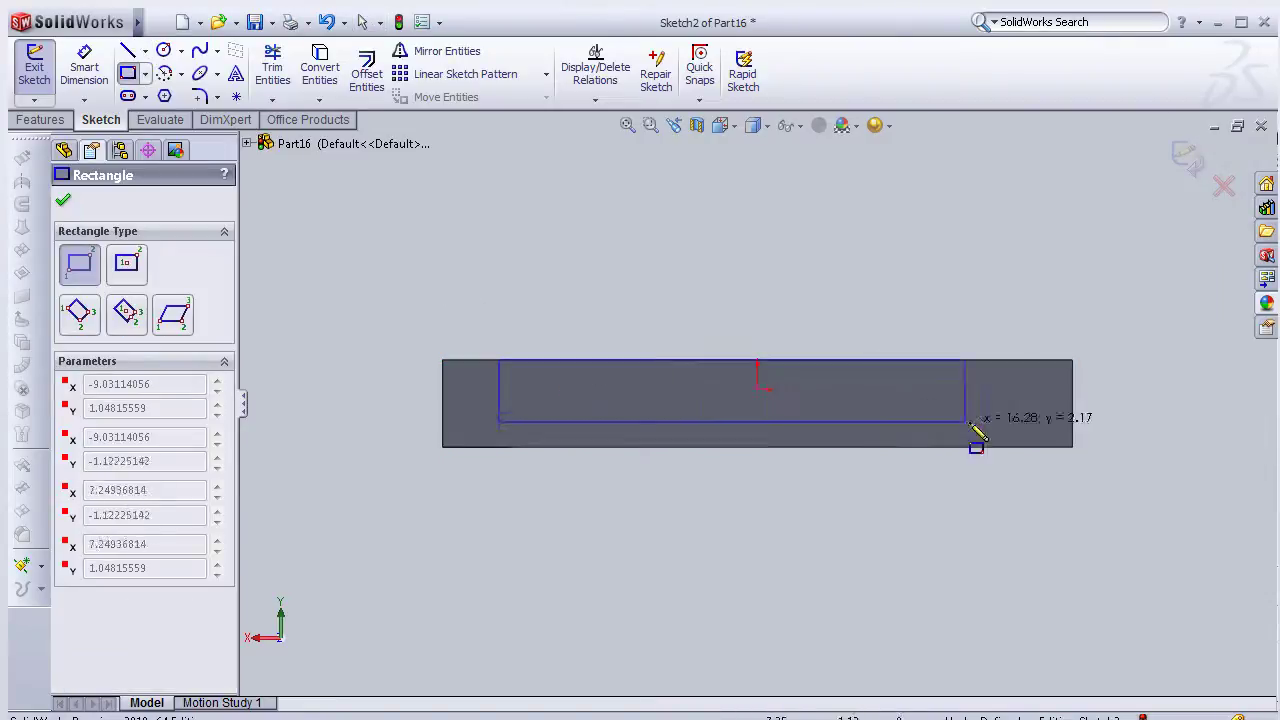
left_click(1036, 446)
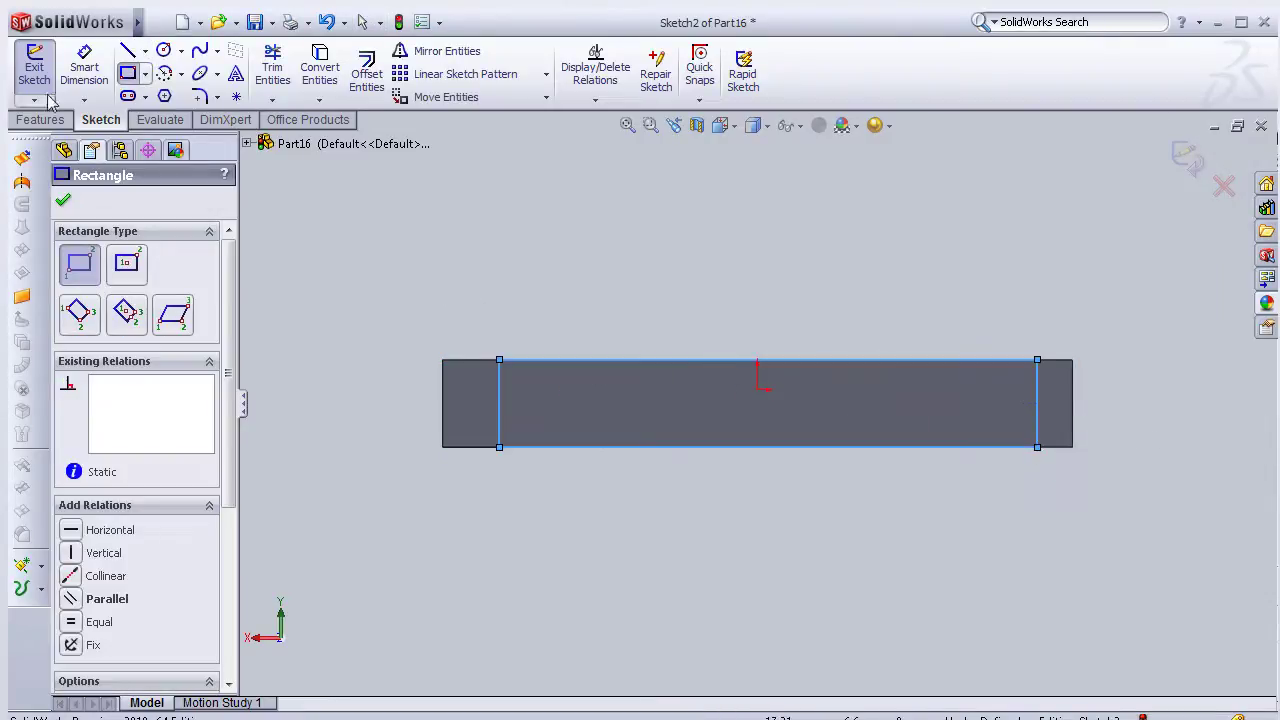
Dimension the rectangle's top edge to 18 mm
left_click(84, 68)
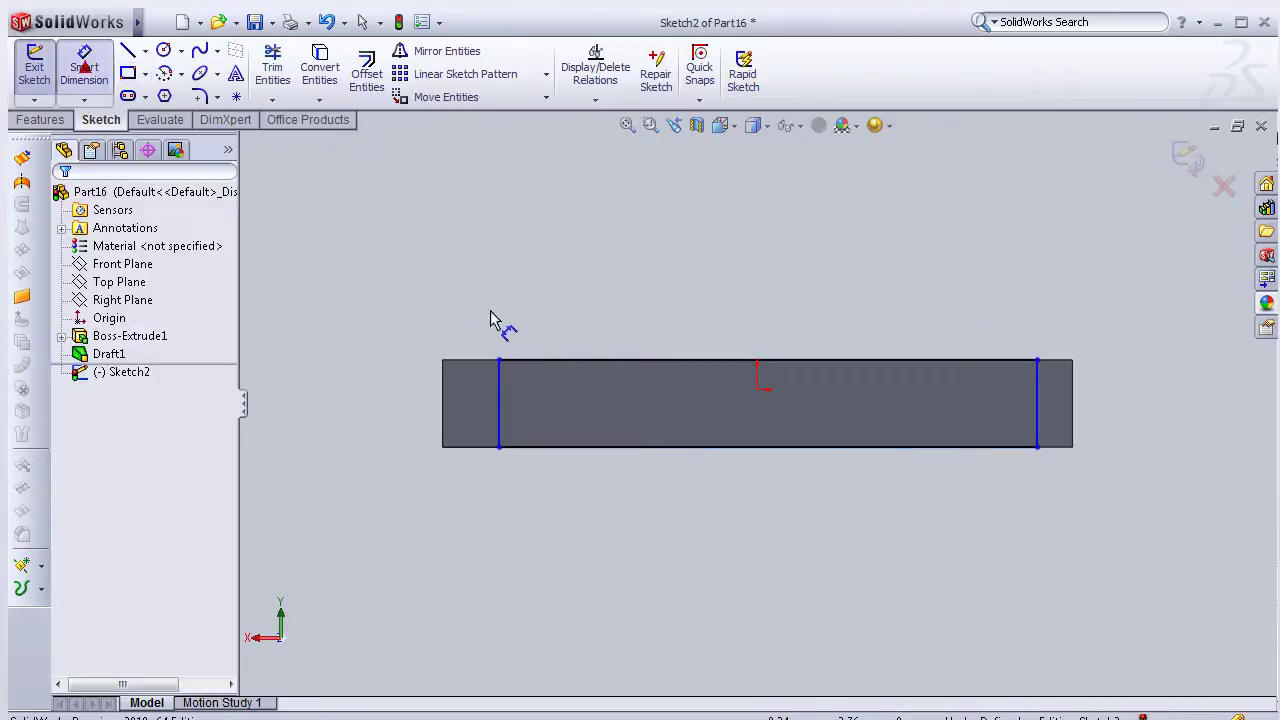
left_click(595, 360)
left_click(629, 284)
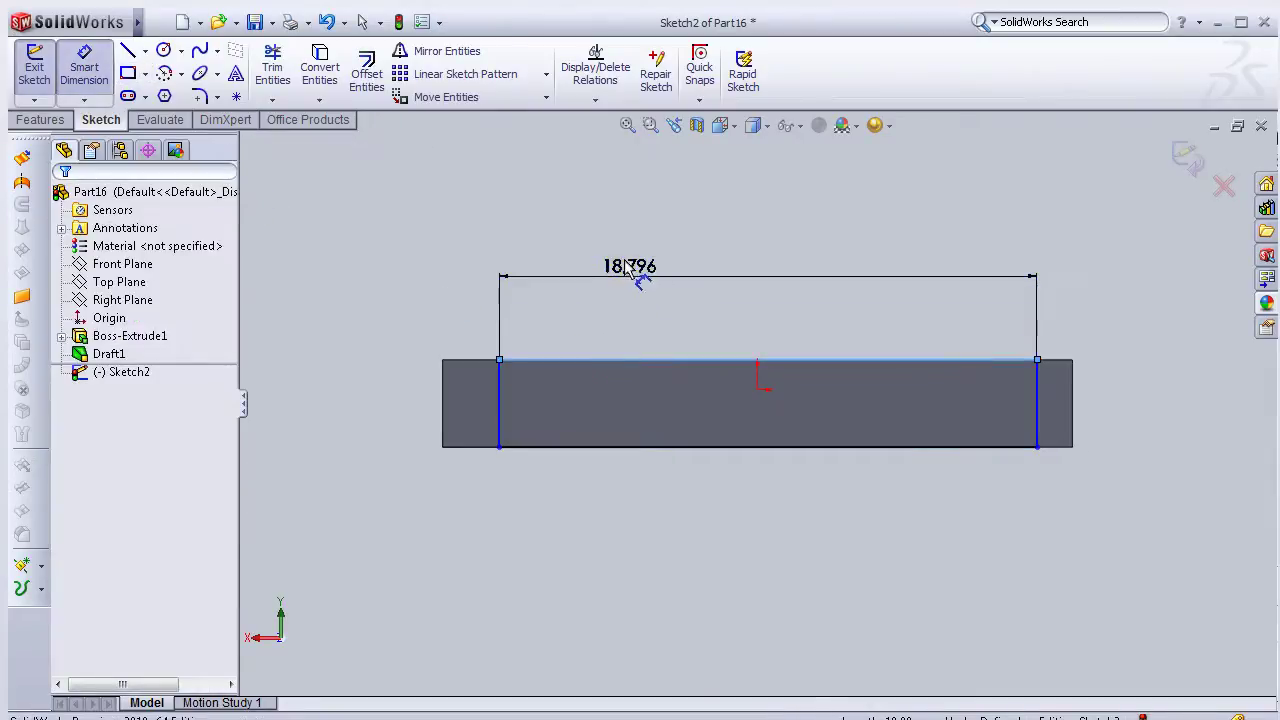
left_click(625, 266)
left_click(515, 300)
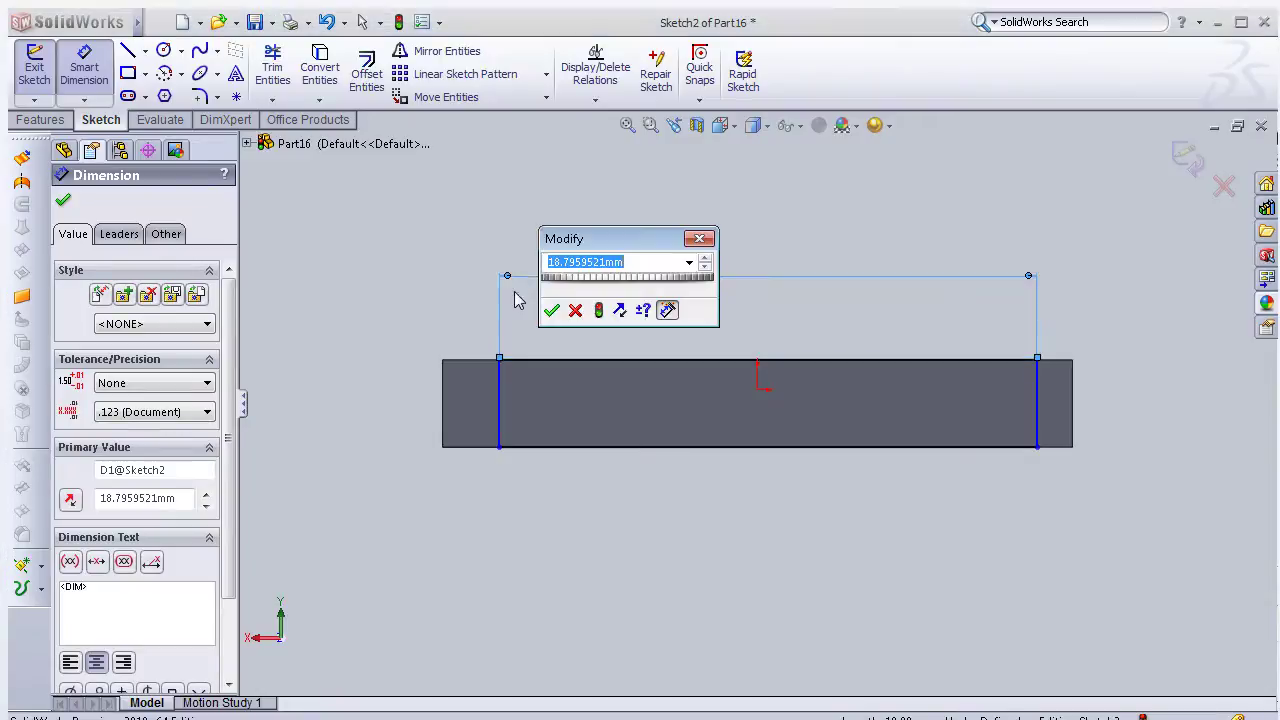
type("18")
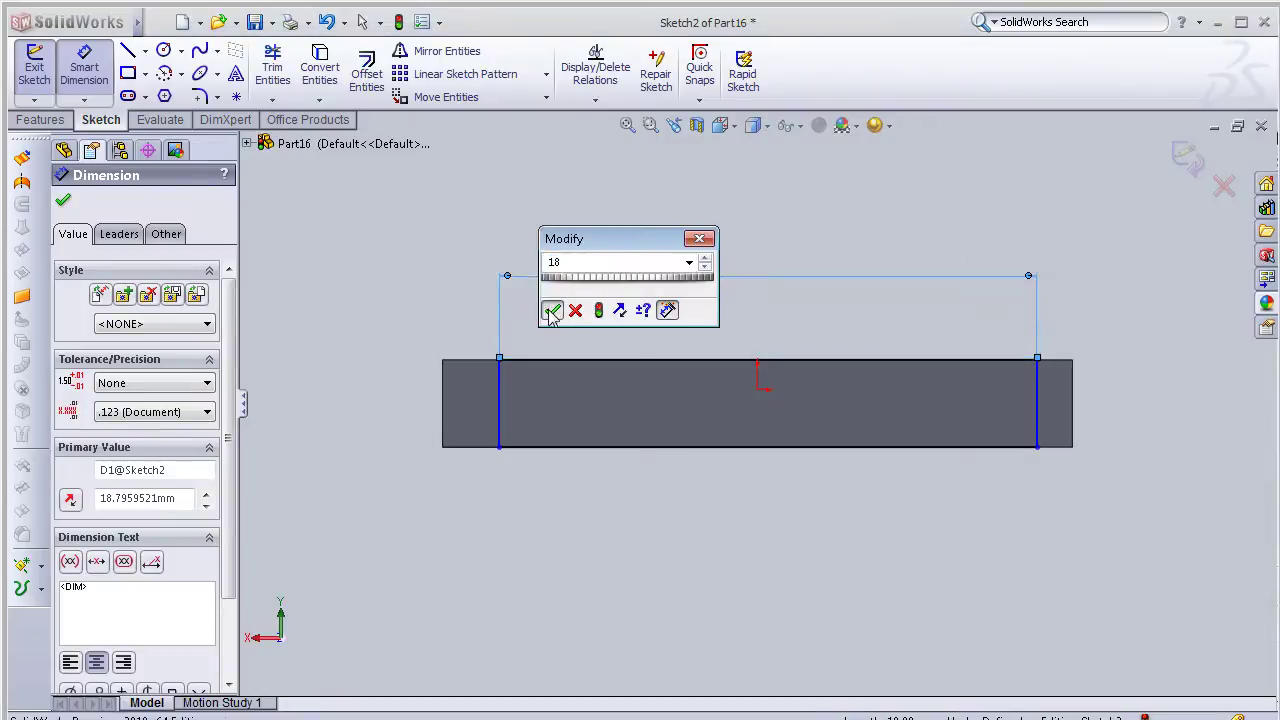
left_click(550, 311)
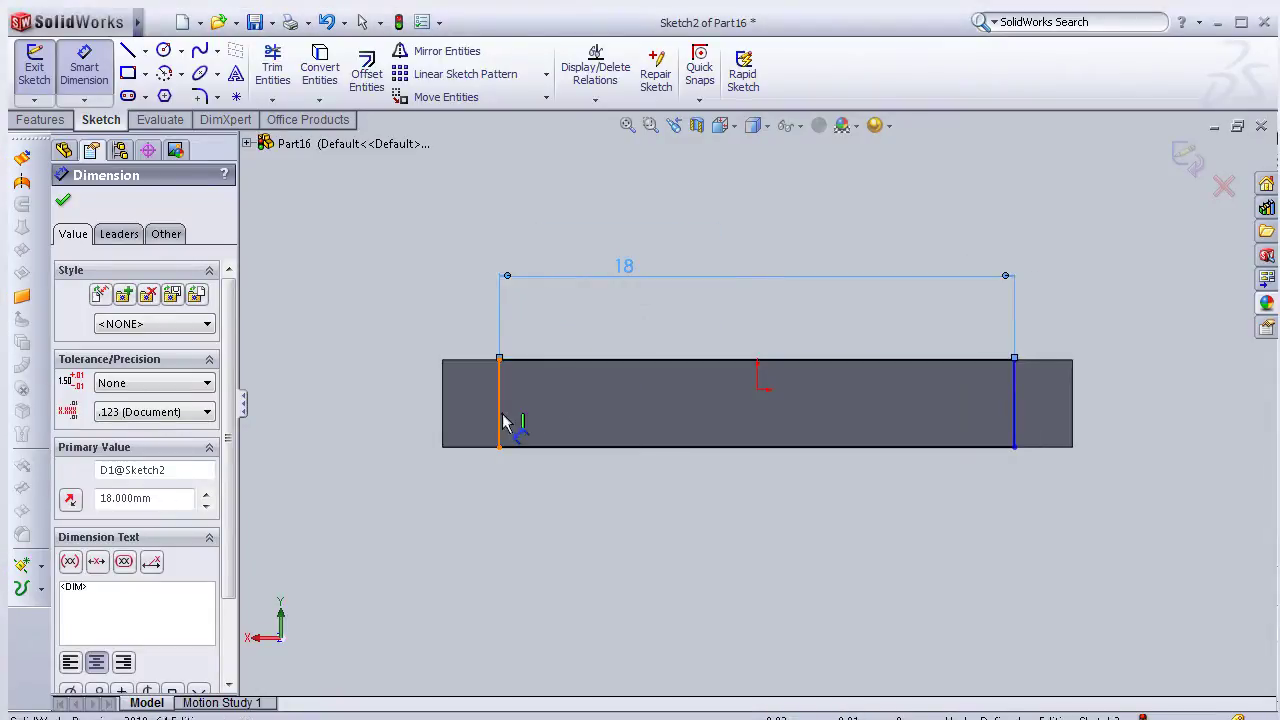
Draw a vertical construction centerline through the origin across the rectangle
mouse_move(548, 425)
left_mouse_down()
mouse_move(680, 420)
mouse_move(749, 391)
left_mouse_up()
left_click_drag(582, 430, 767, 400)
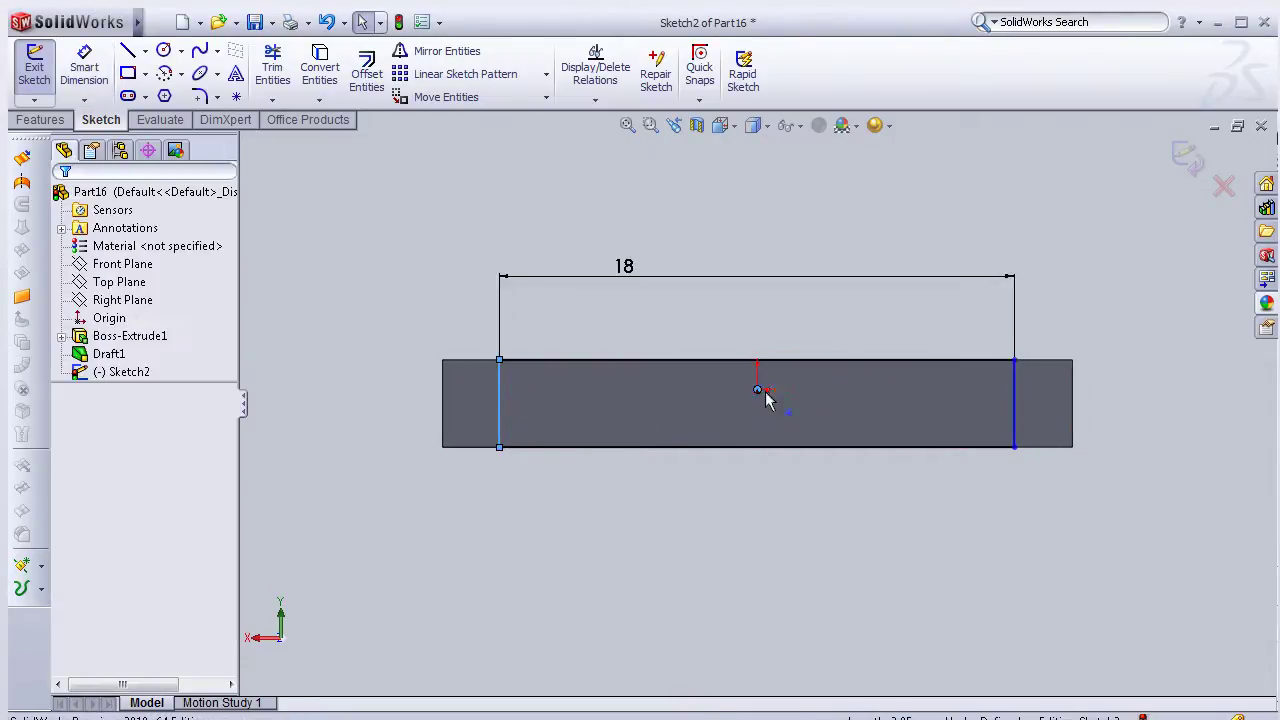
left_click(1016, 400, "ctrl")
left_click(1016, 400)
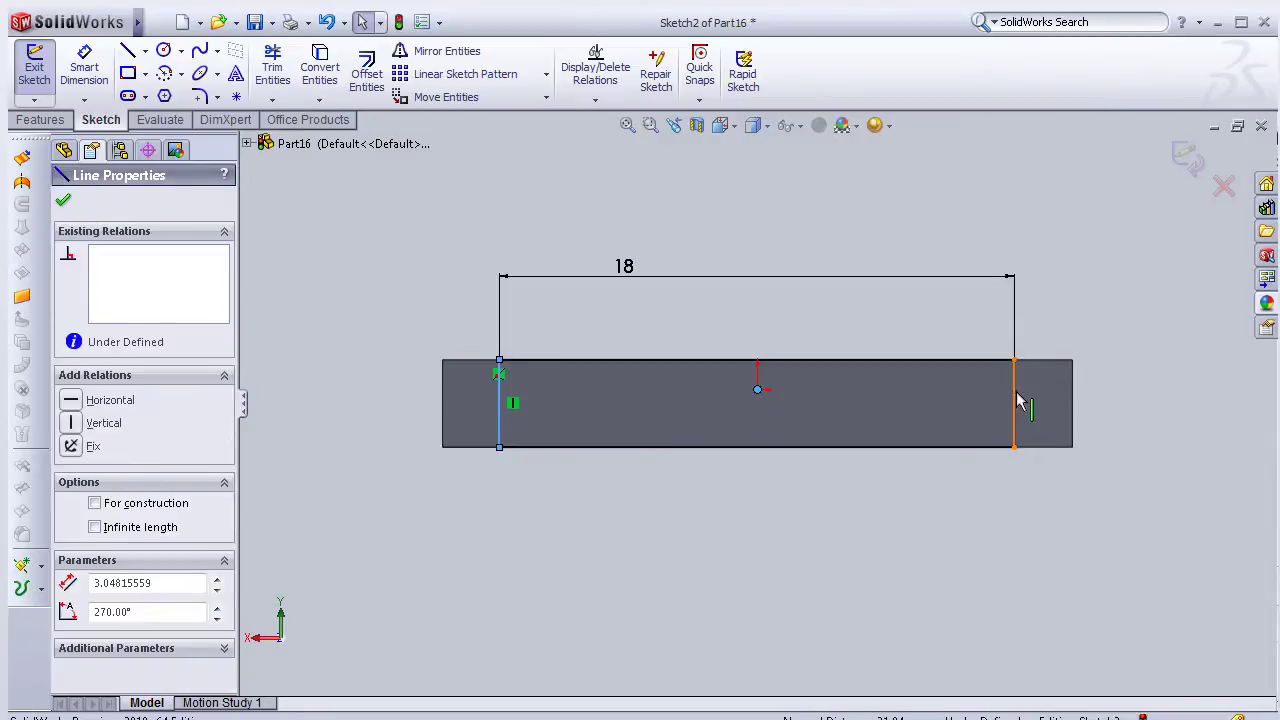
left_click(1016, 400, "ctrl")
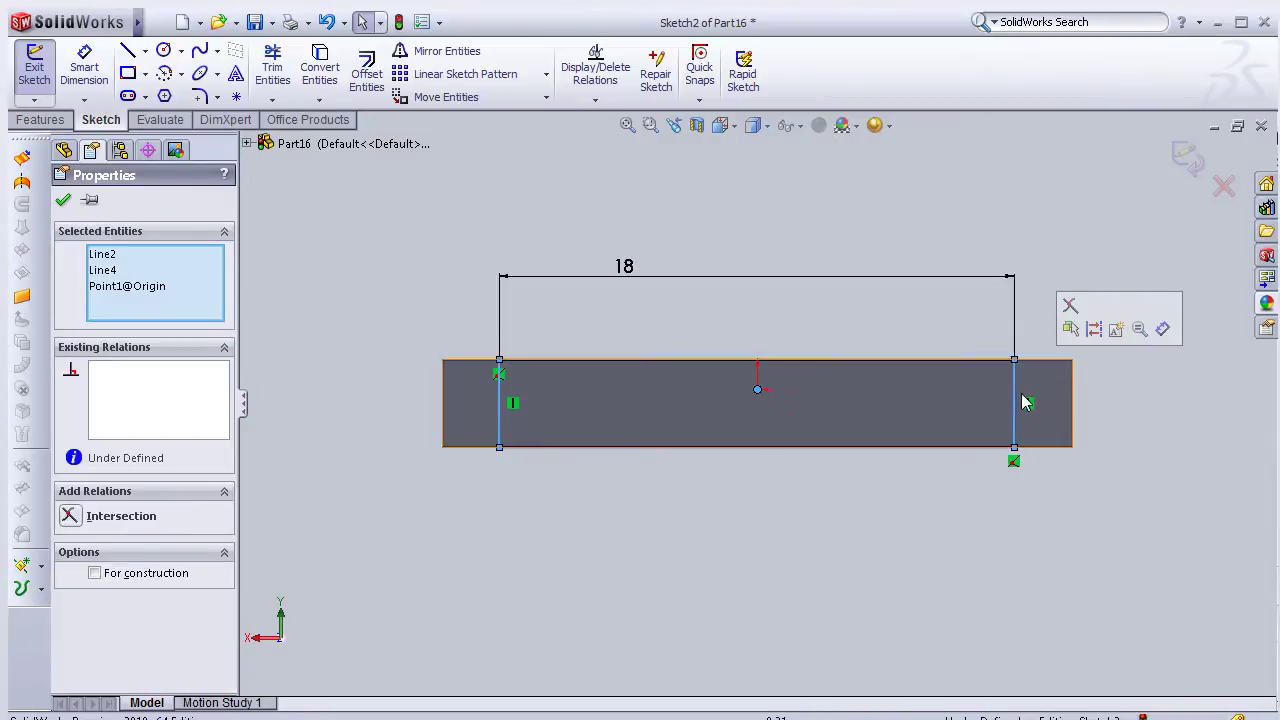
left_click(795, 564)
scroll(785, 545, "down", 1)
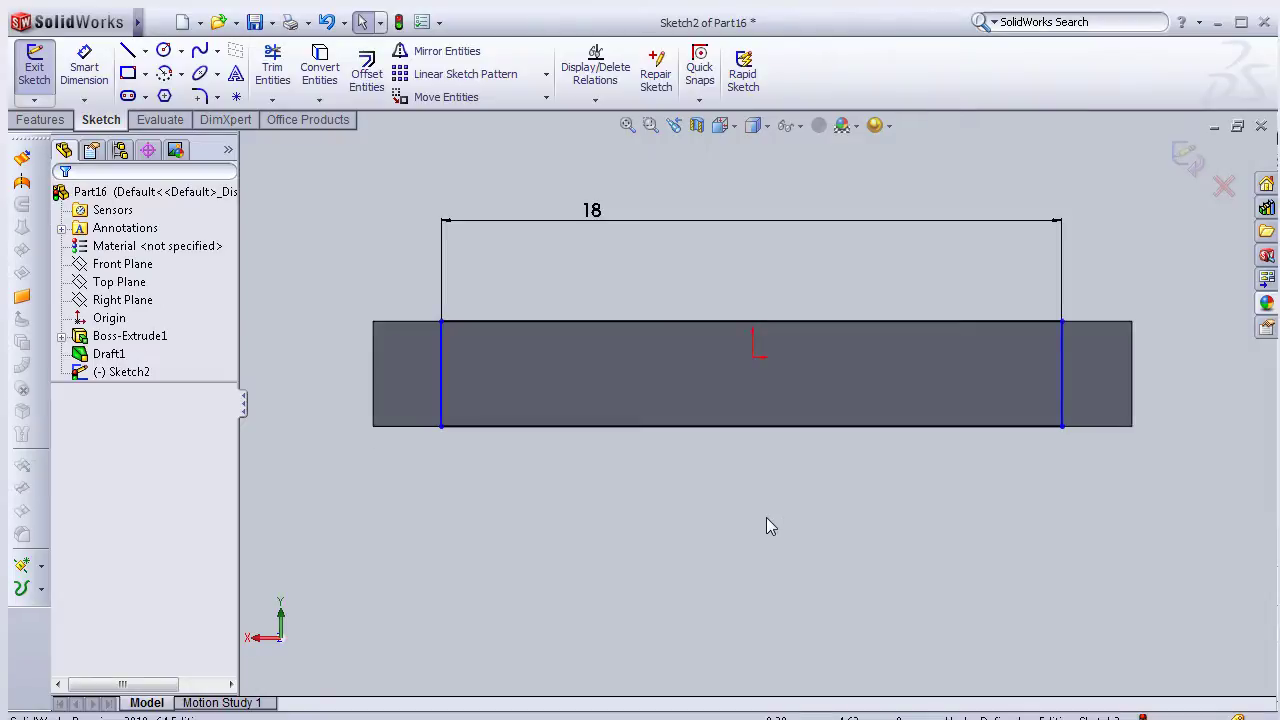
left_click(145, 50)
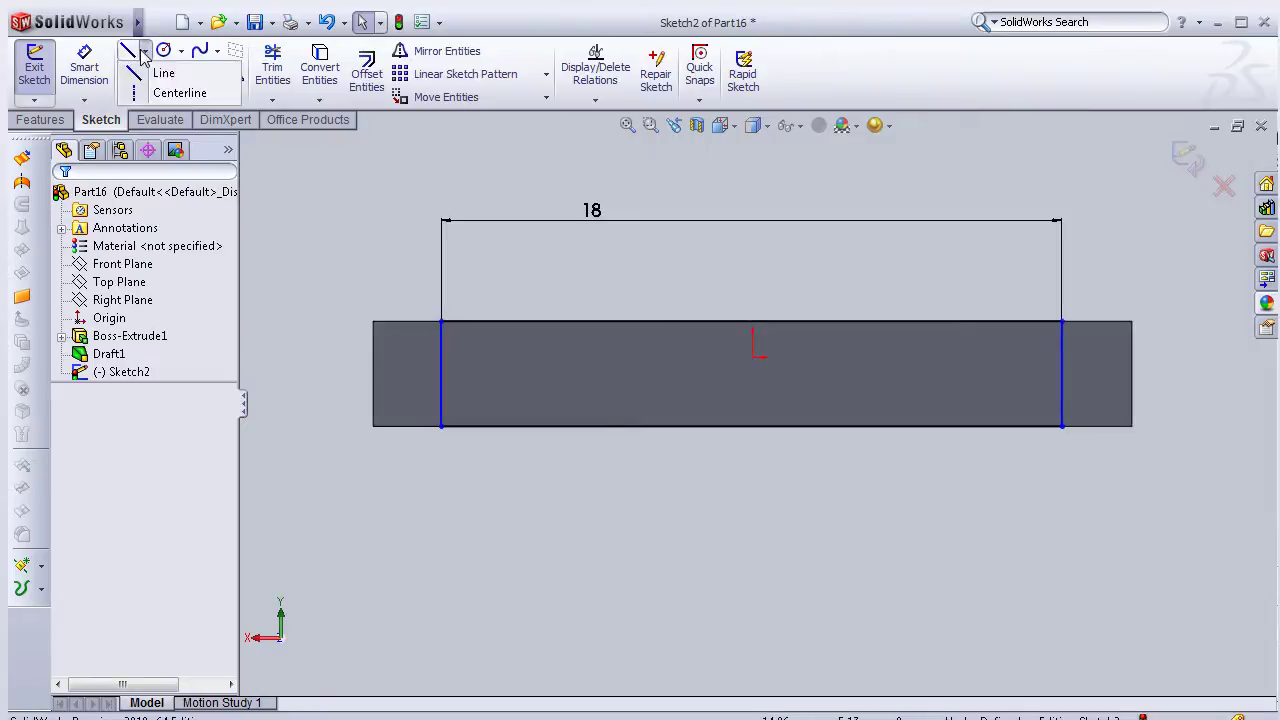
left_click(165, 93)
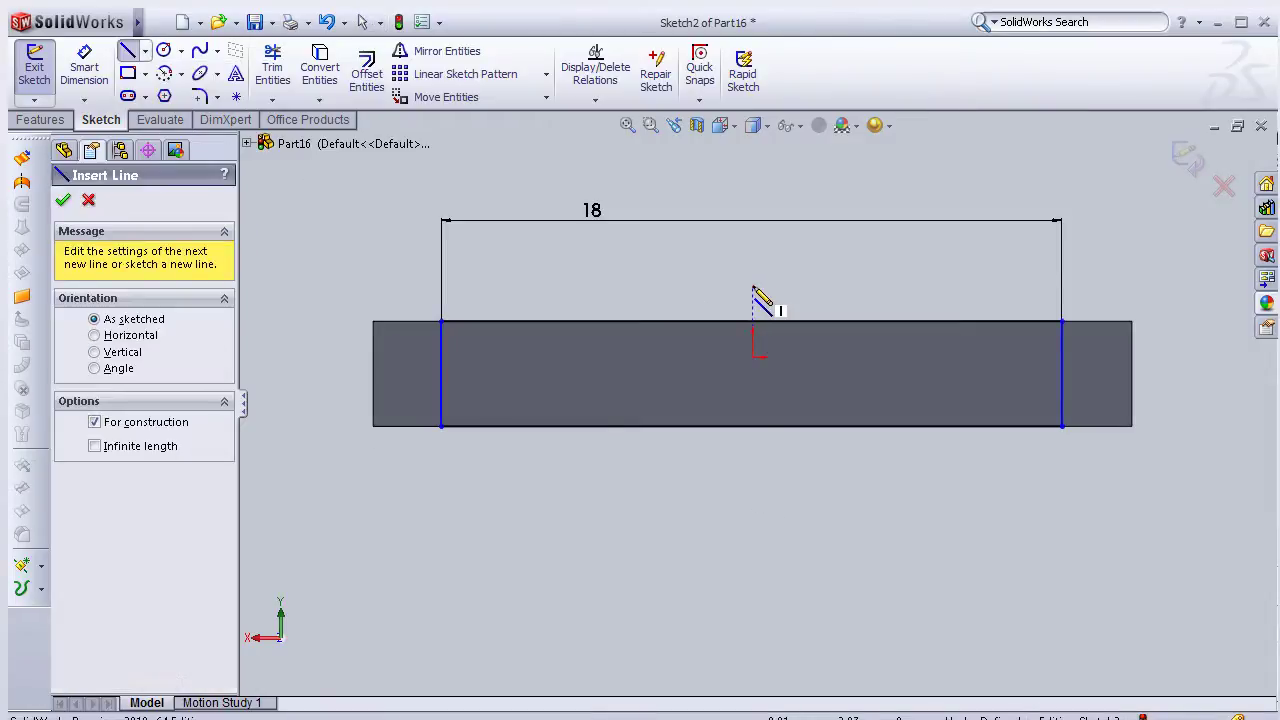
left_click(753, 288)
left_click(752, 447)
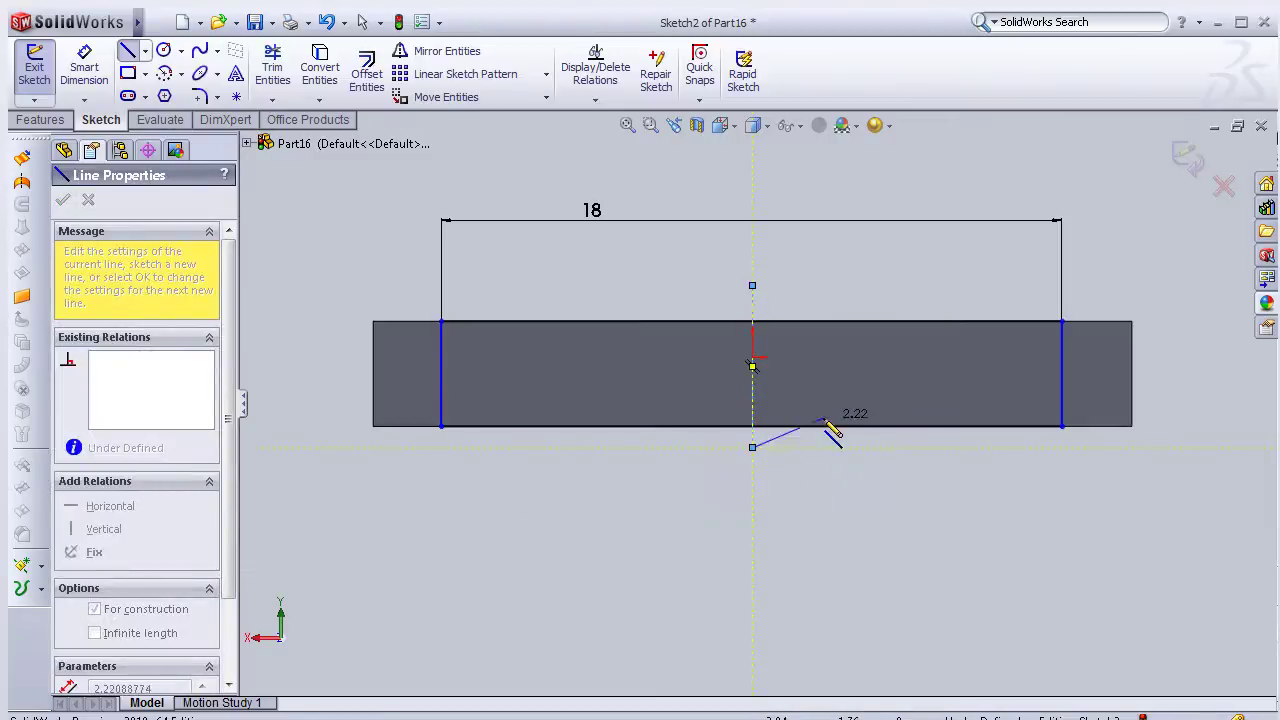
key("Escape")
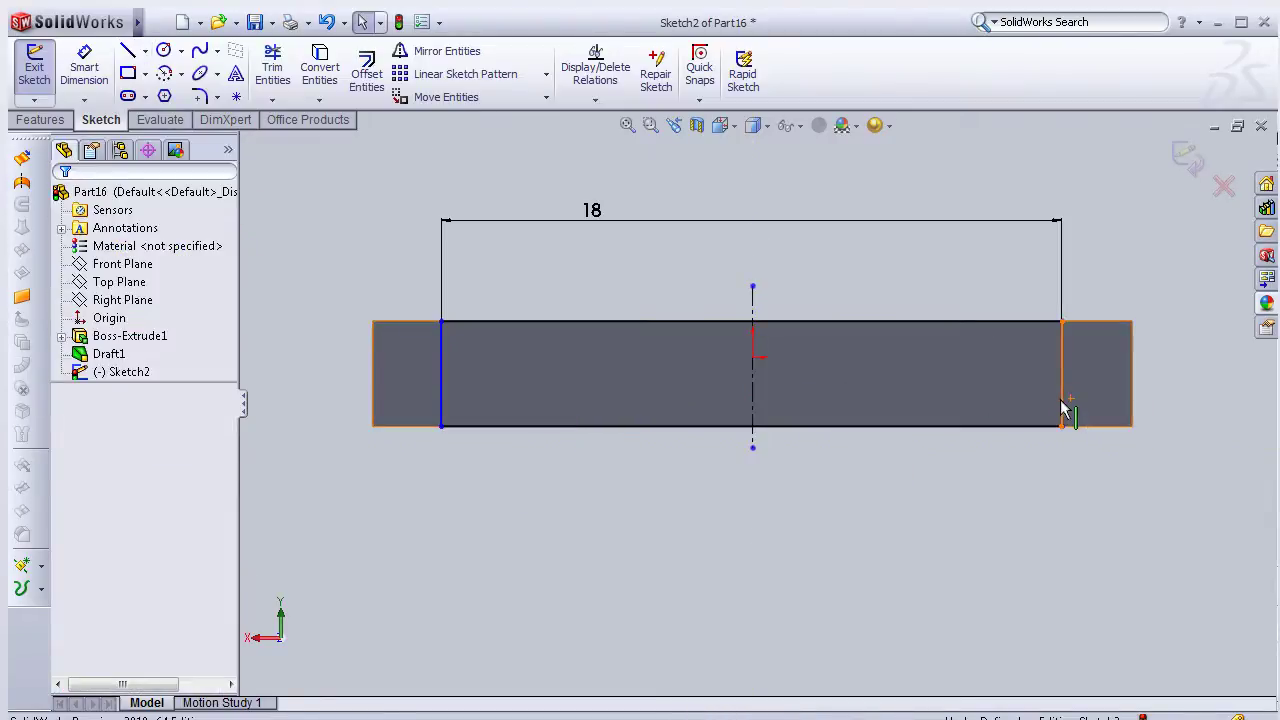
Make both vertical lines symmetric about the centerline, fully defining Sketch2
left_click(751, 414)
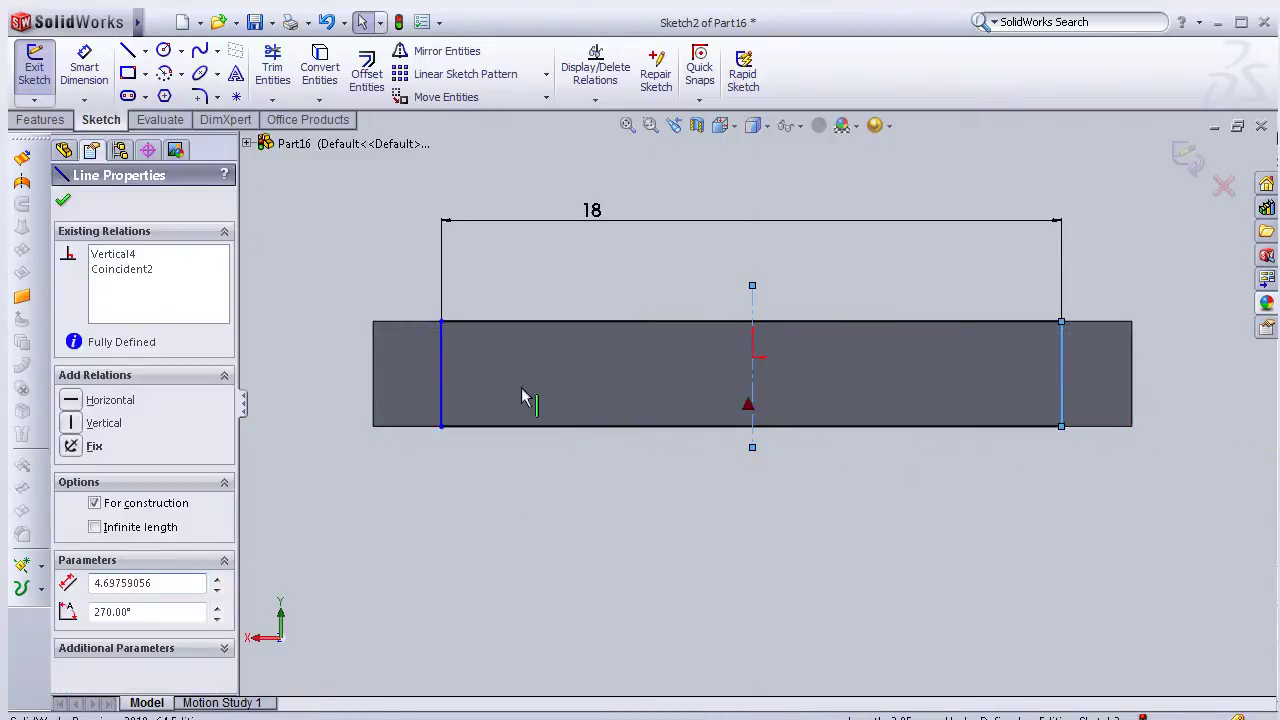
left_click(445, 390, "ctrl")
left_click(445, 390, "ctrl")
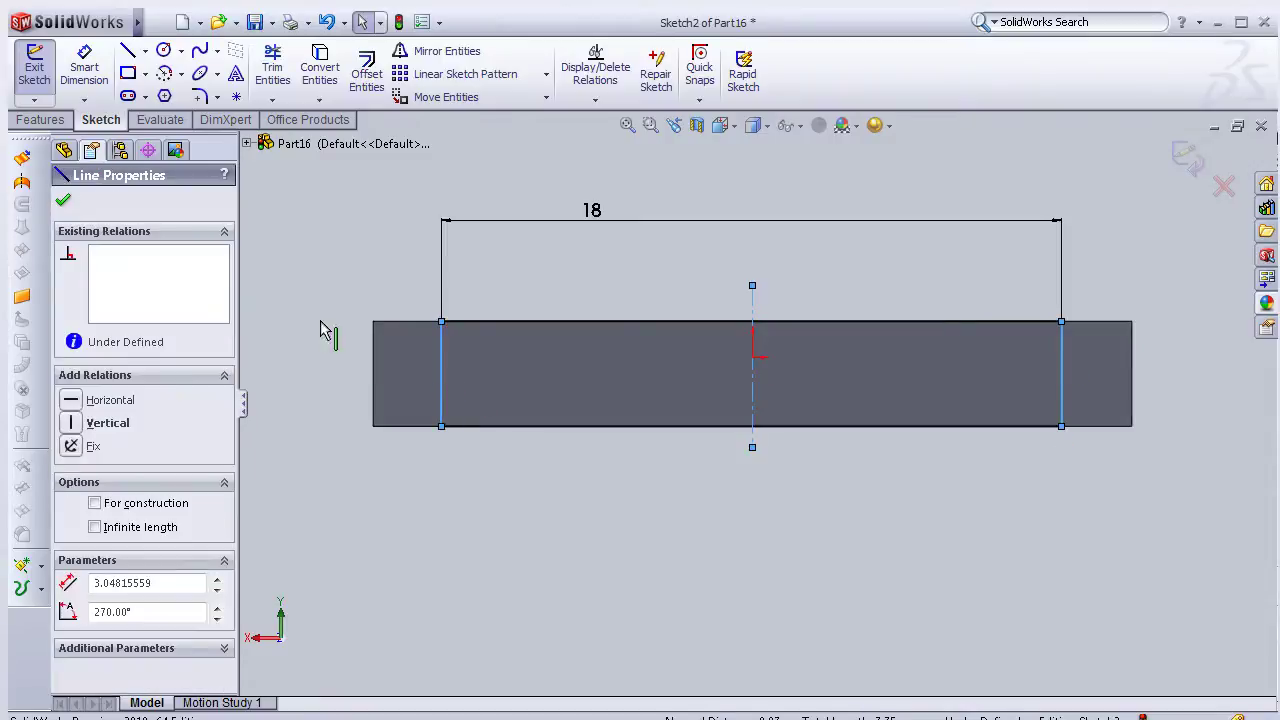
left_click(110, 631)
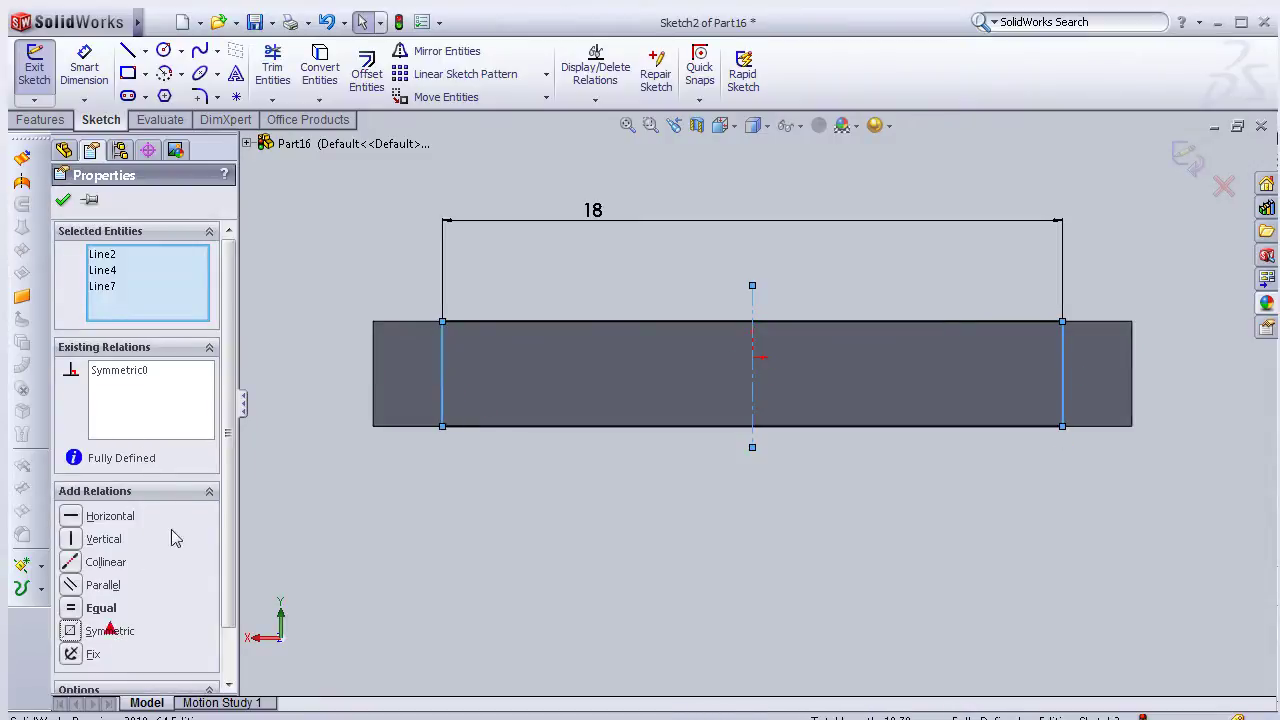
left_click(63, 203)
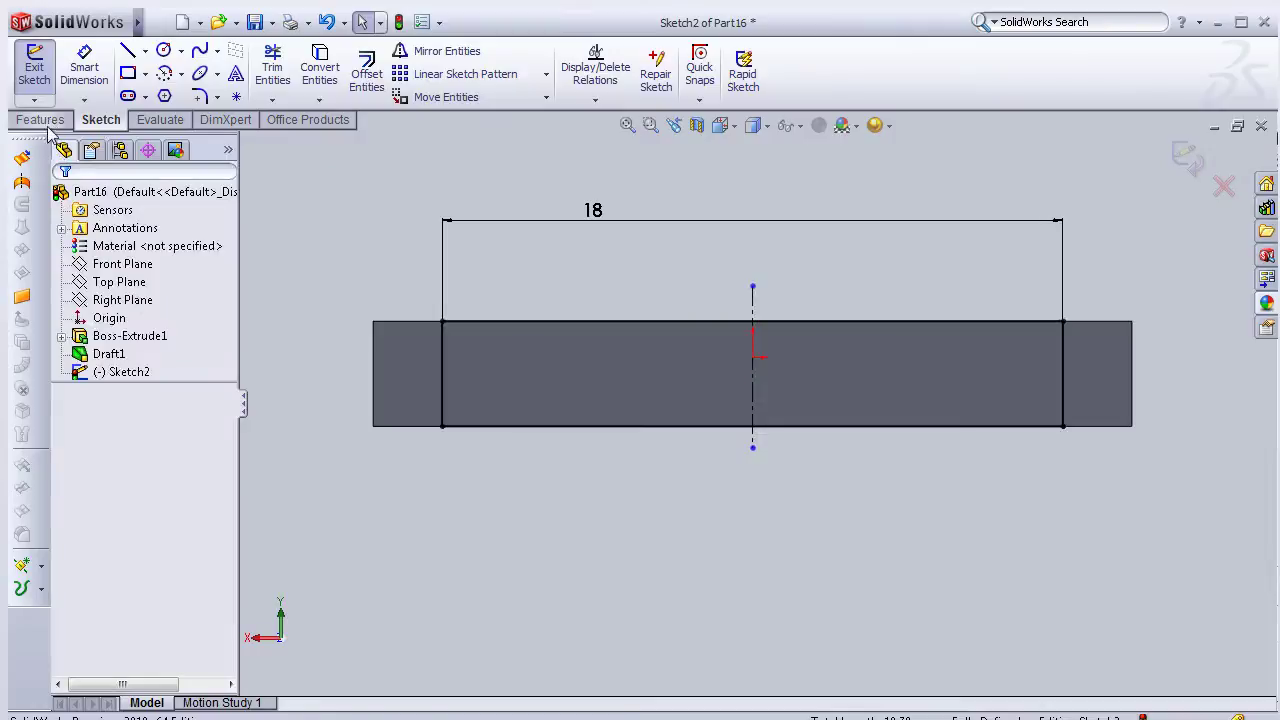
left_click(40, 119)
left_click(63, 86)
type("3")
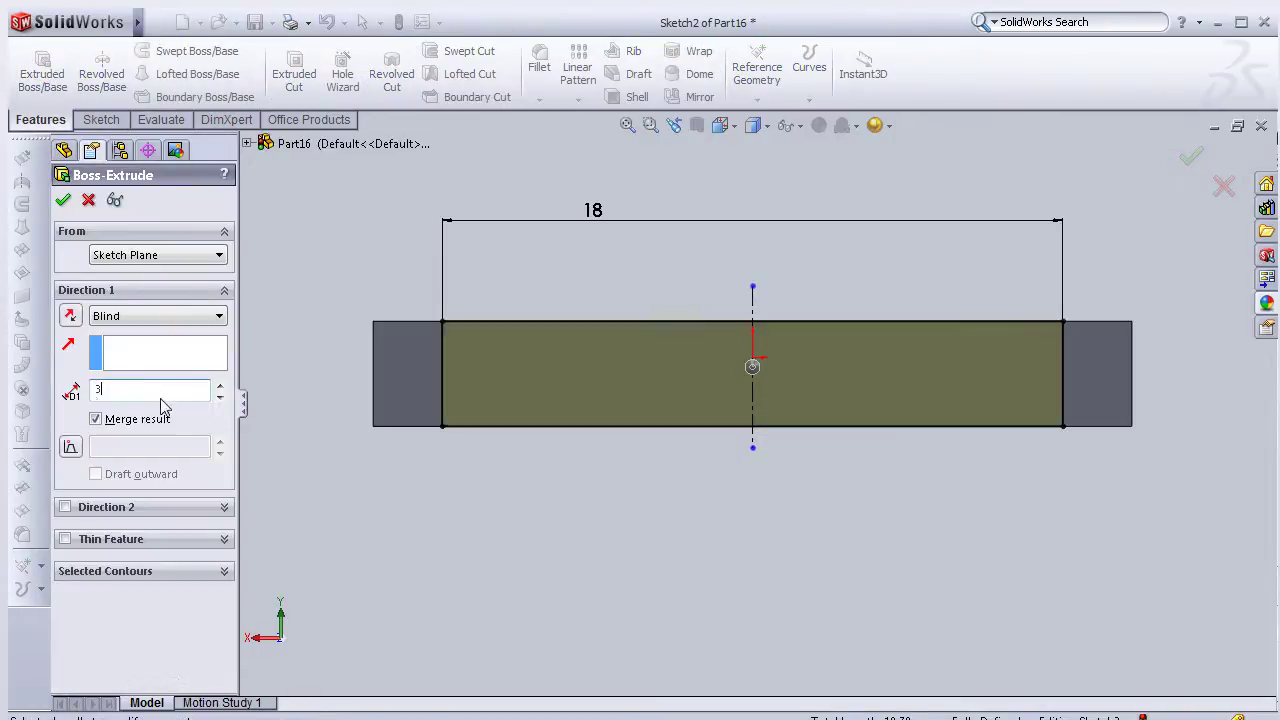
Extrude Sketch2 3 mm as a second boss and orbit to an angled view
key("Return")
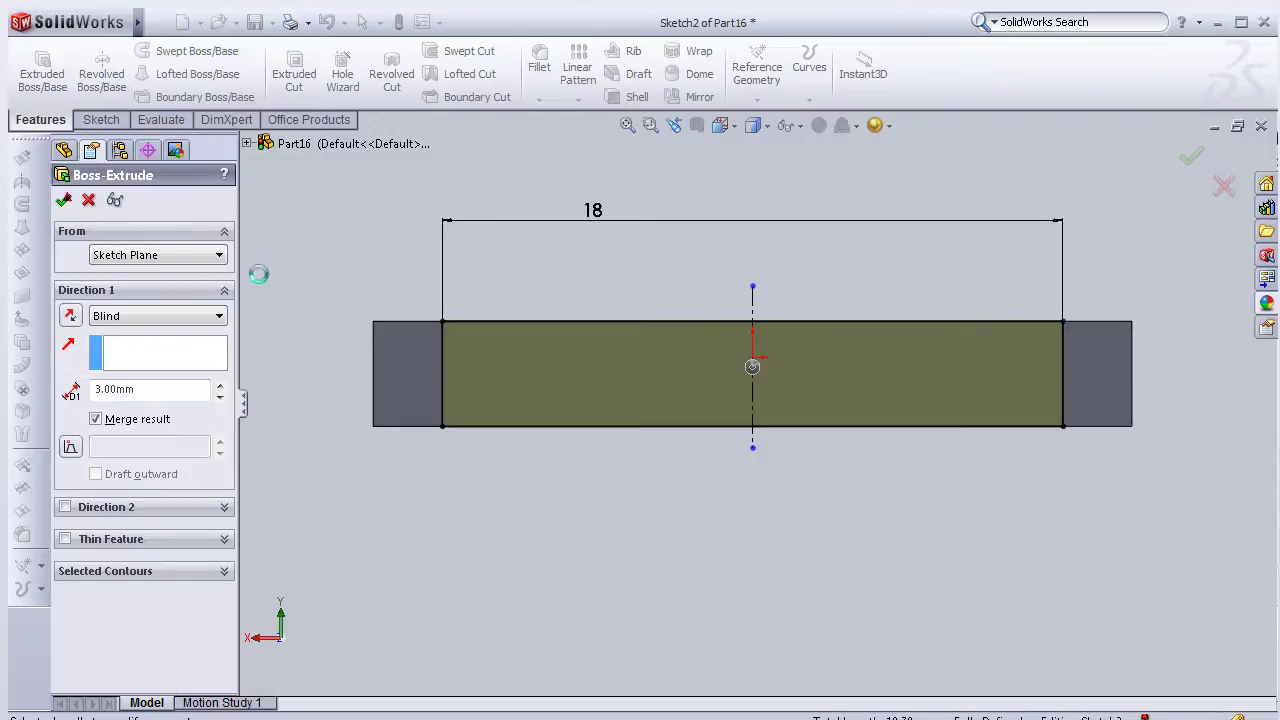
mouse_move(385, 265)
middle_mouse_down()
mouse_move(448, 380)
mouse_move(437, 374)
middle_mouse_up()
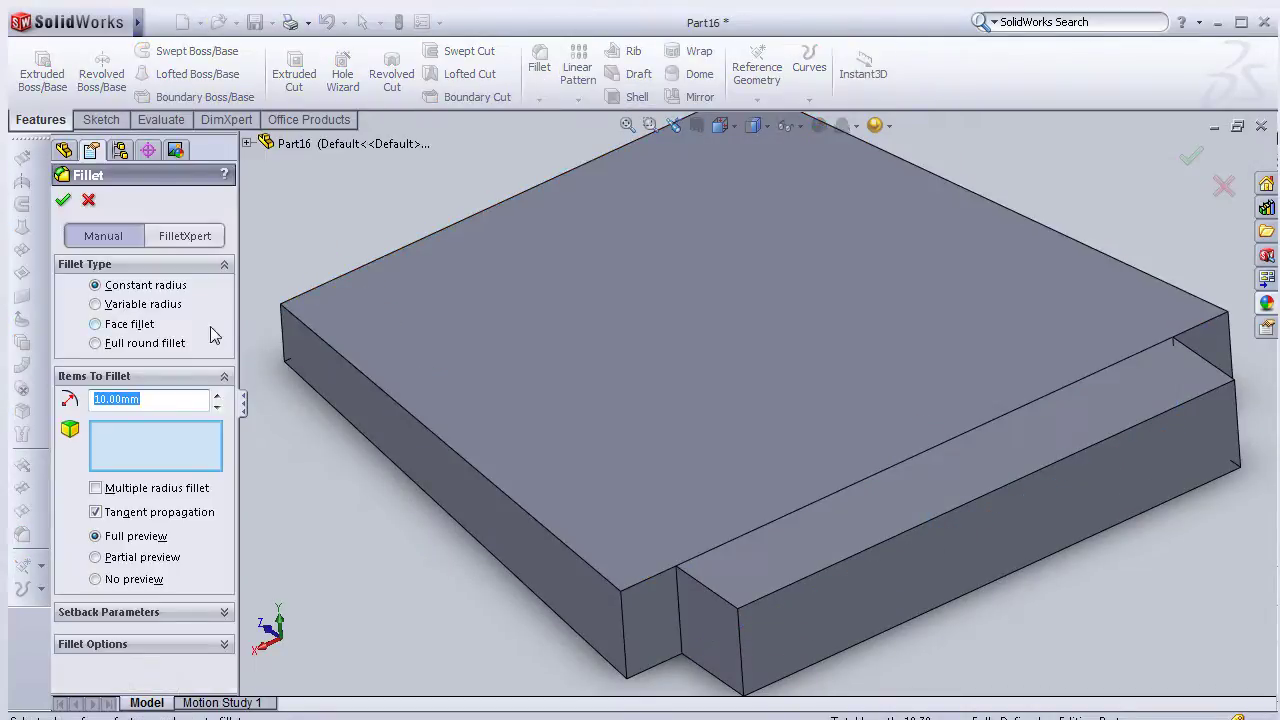
Set up a full round fillet with the strip's upper face as first side and front face as center
left_click(145, 343)
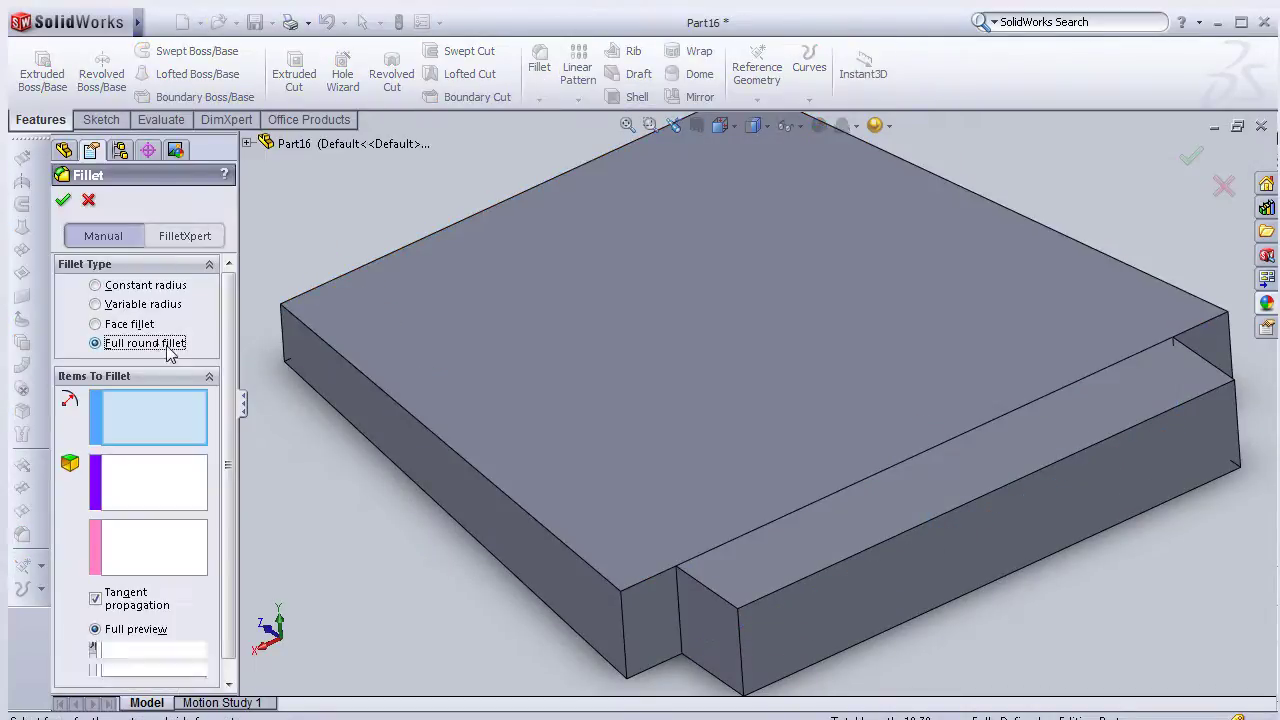
left_click(907, 484)
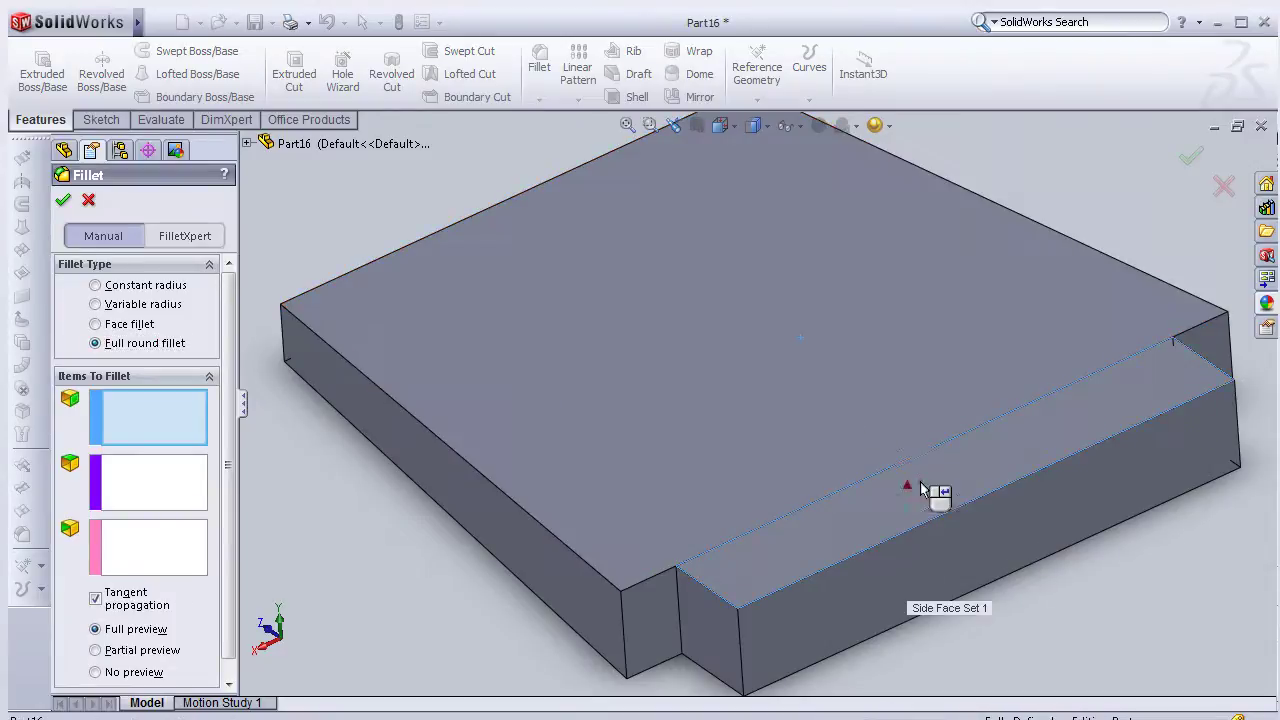
left_click(1008, 523)
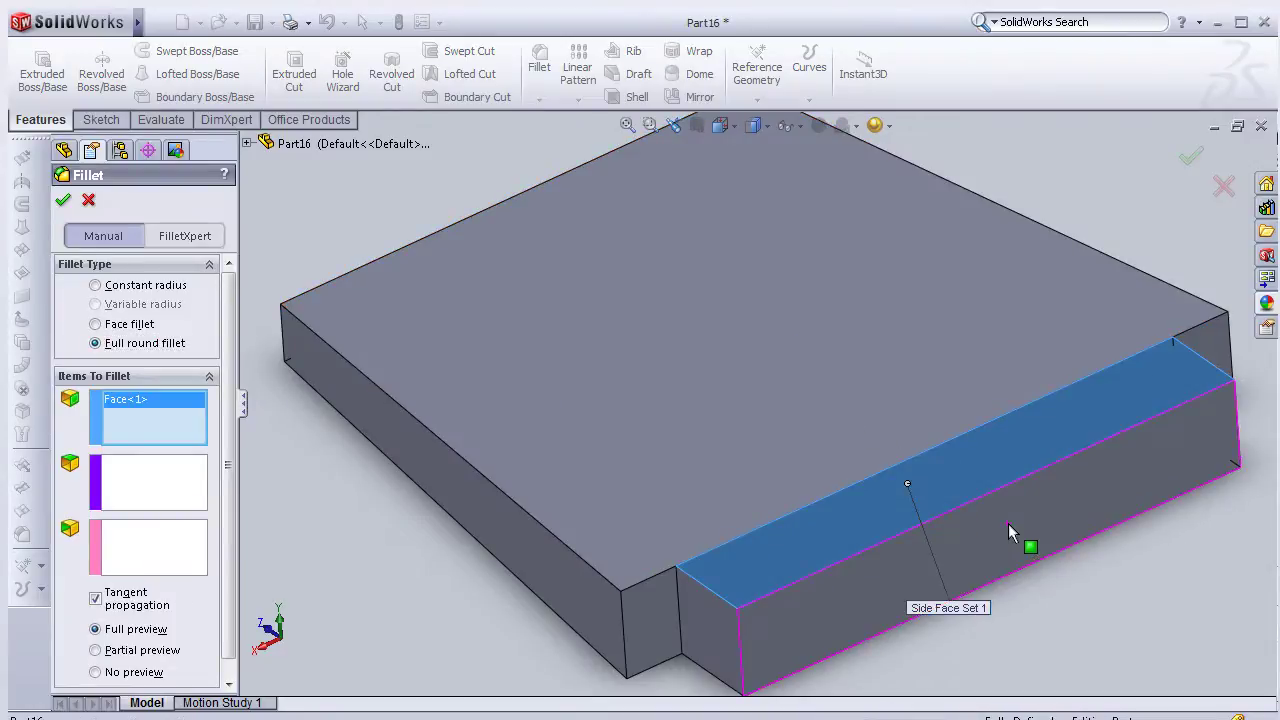
left_click(1008, 523)
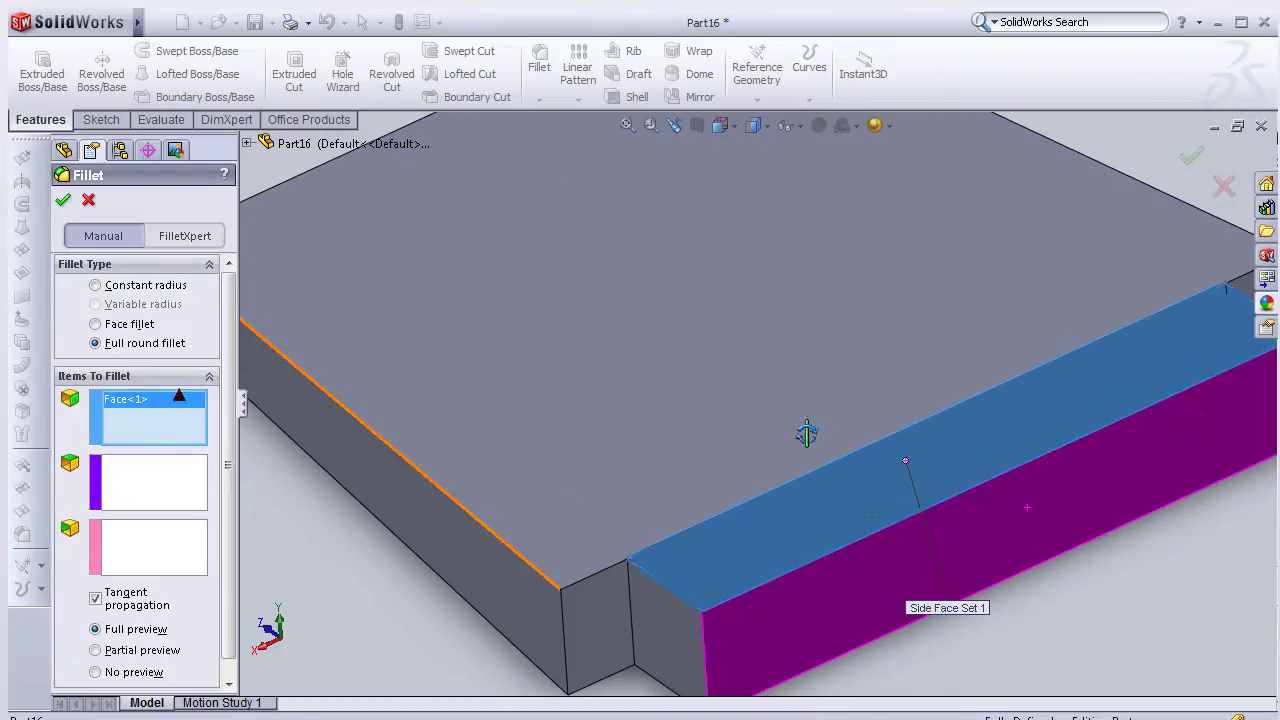
left_click(851, 520)
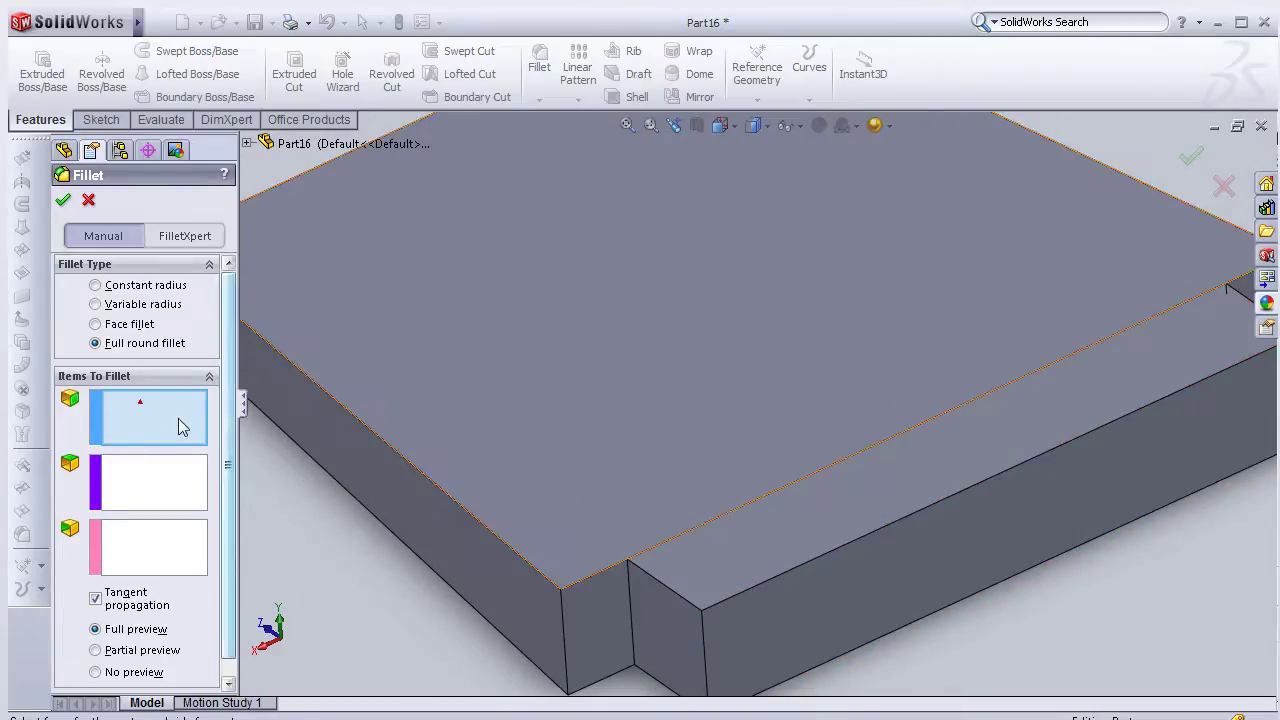
left_click(906, 490)
left_click(205, 513)
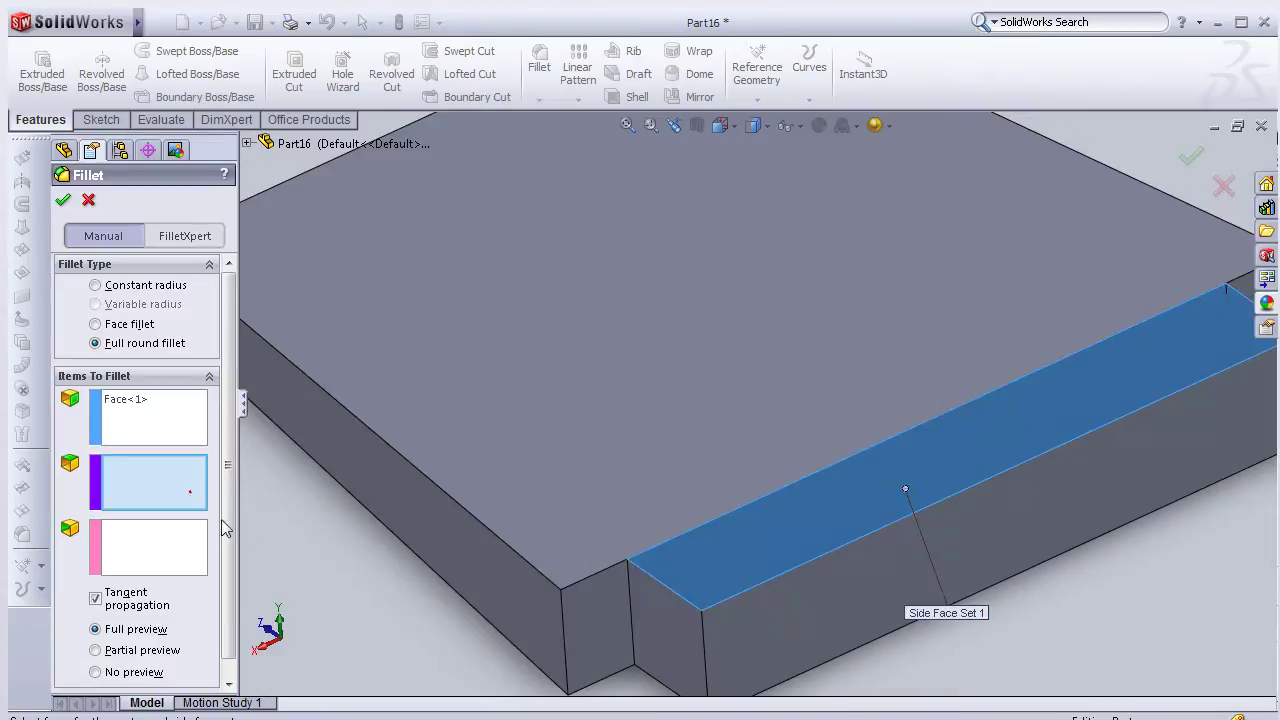
left_click(798, 611)
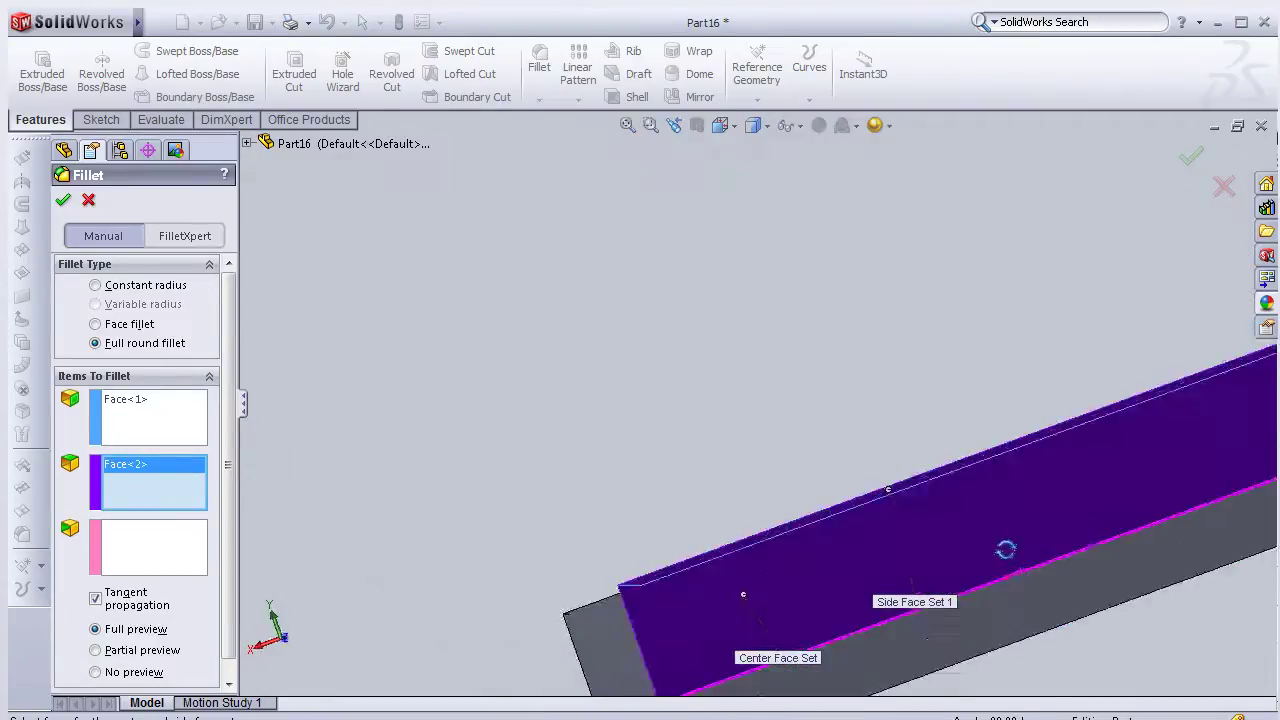
Pick the strip's bottom face as second side and apply the full round fillet
middle_click_drag(1067, 615, 977, 497)
left_click(185, 566)
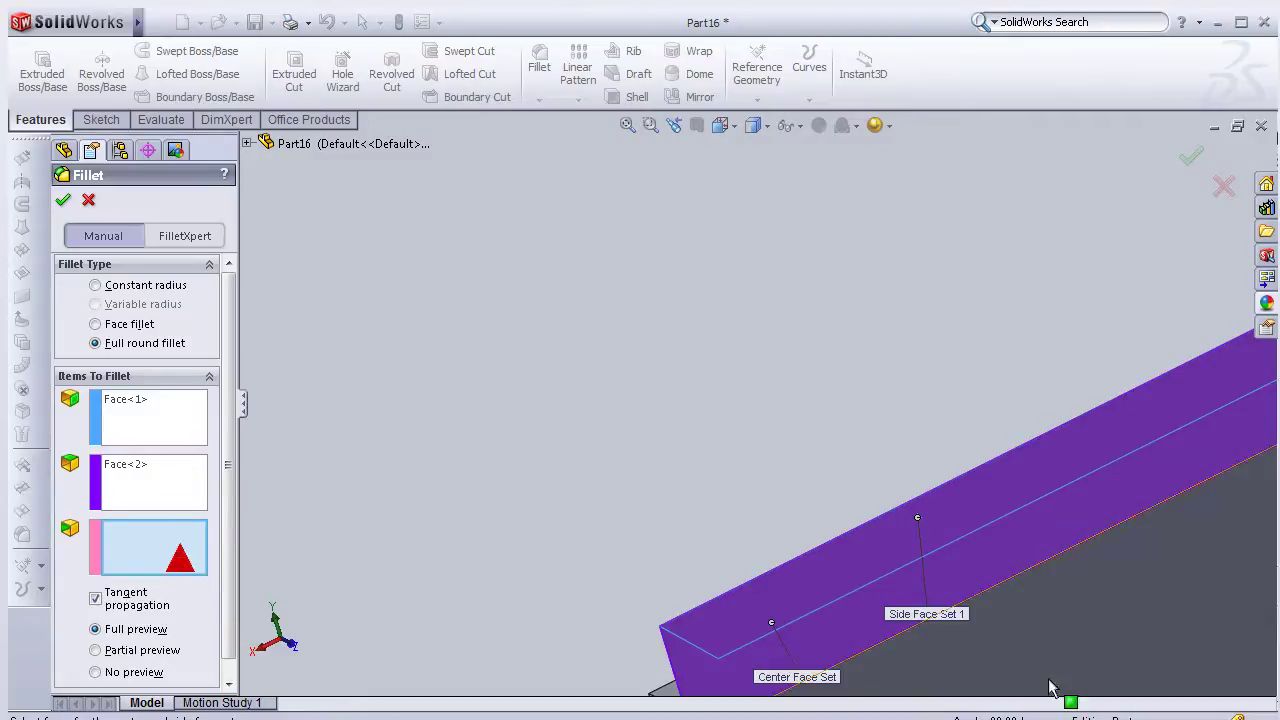
left_click(1043, 629)
mouse_move(810, 473)
middle_mouse_down()
mouse_move(794, 441)
mouse_move(837, 517)
middle_mouse_up()
left_click(68, 199)
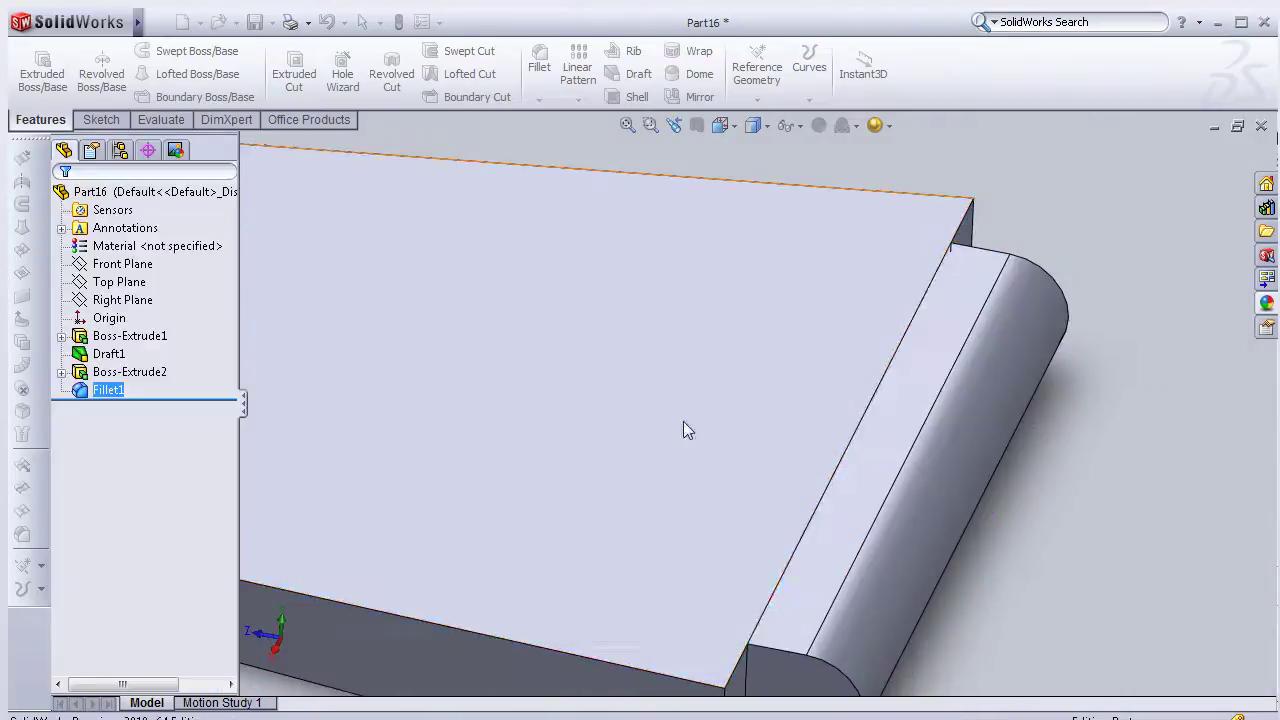
middle_click_drag(862, 456, 741, 522)
mouse_move(570, 512)
middle_mouse_down()
mouse_move(500, 506)
mouse_move(583, 561)
middle_mouse_up()
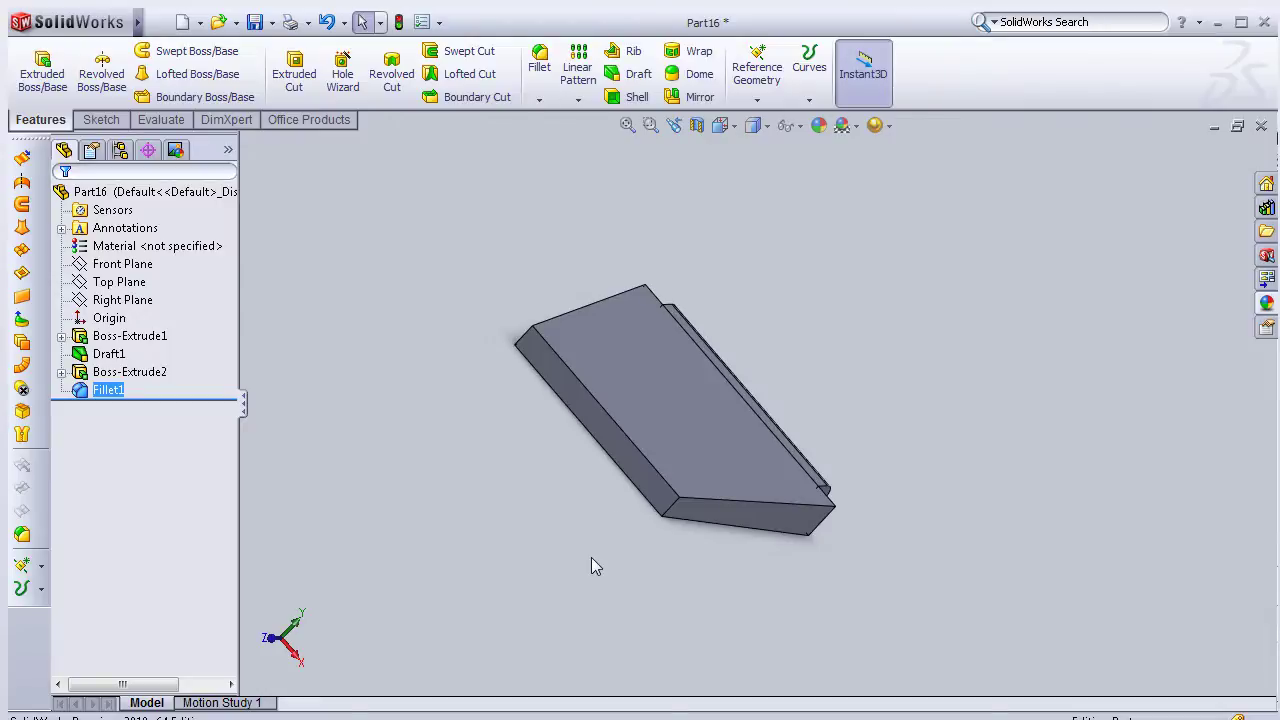
Convert the part's end-face edges into a new sketch, Sketch3
left_click(638, 485)
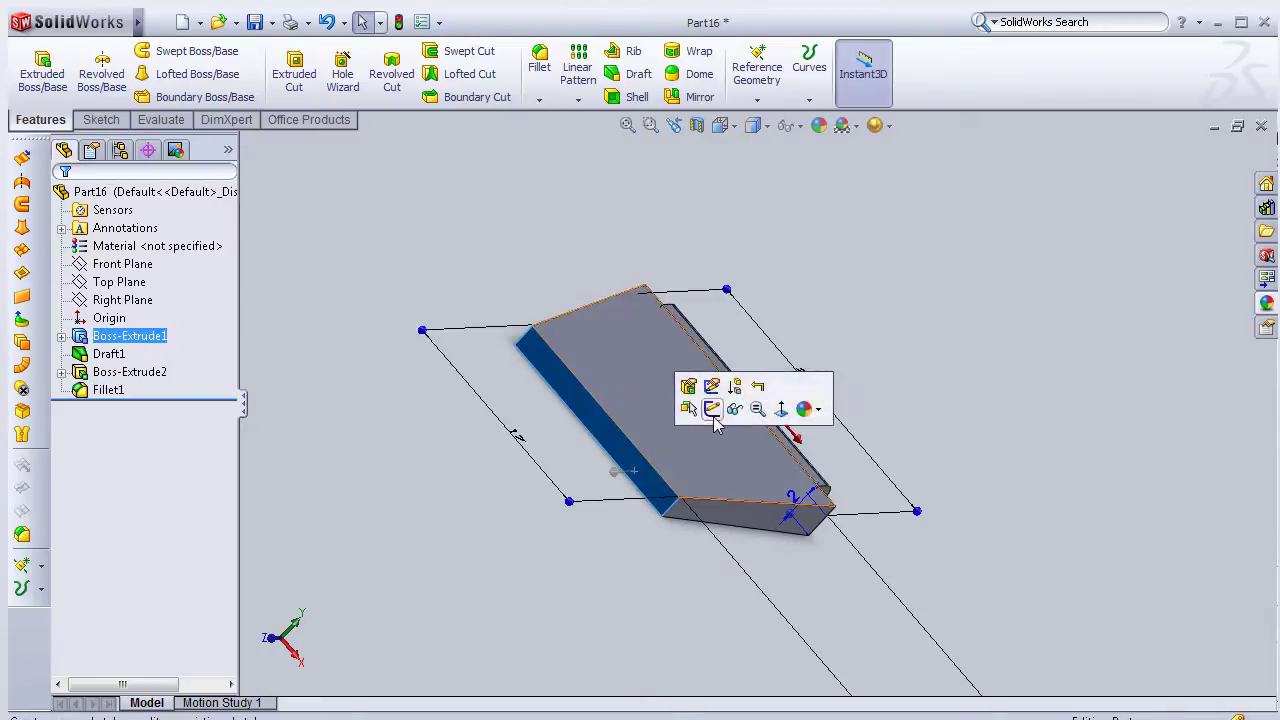
left_click(712, 408)
key("space")
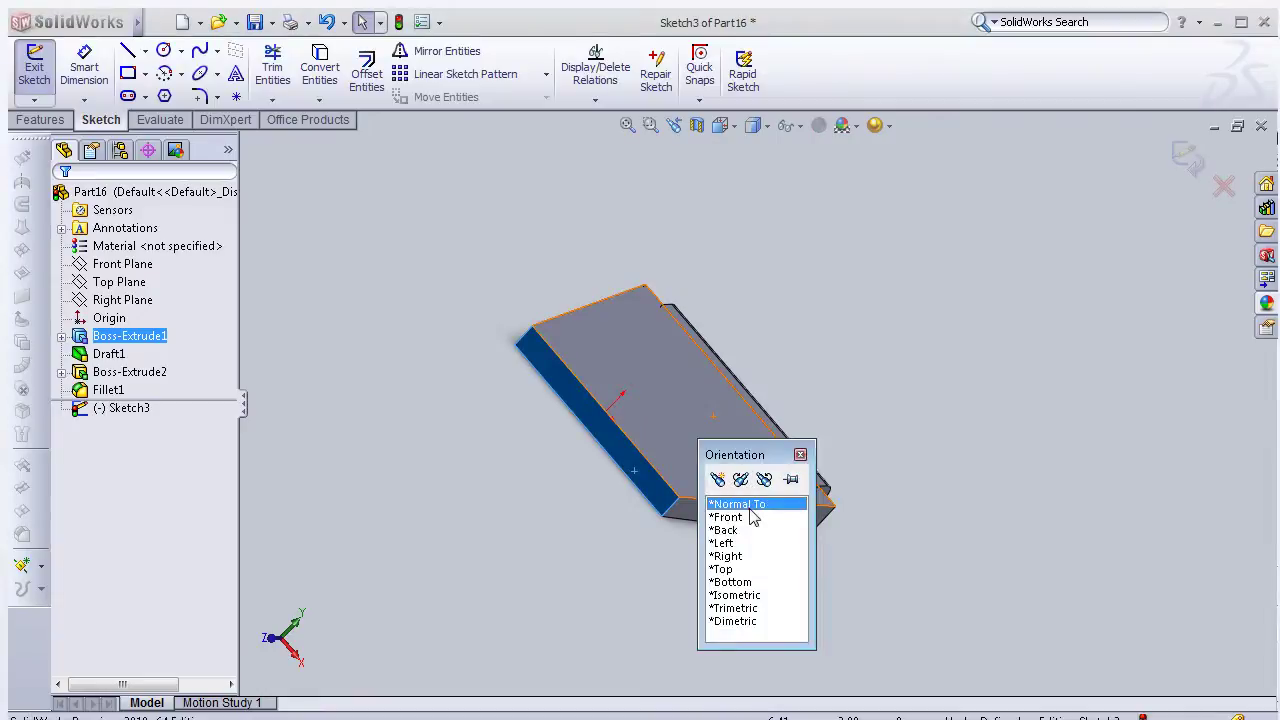
left_click(750, 506)
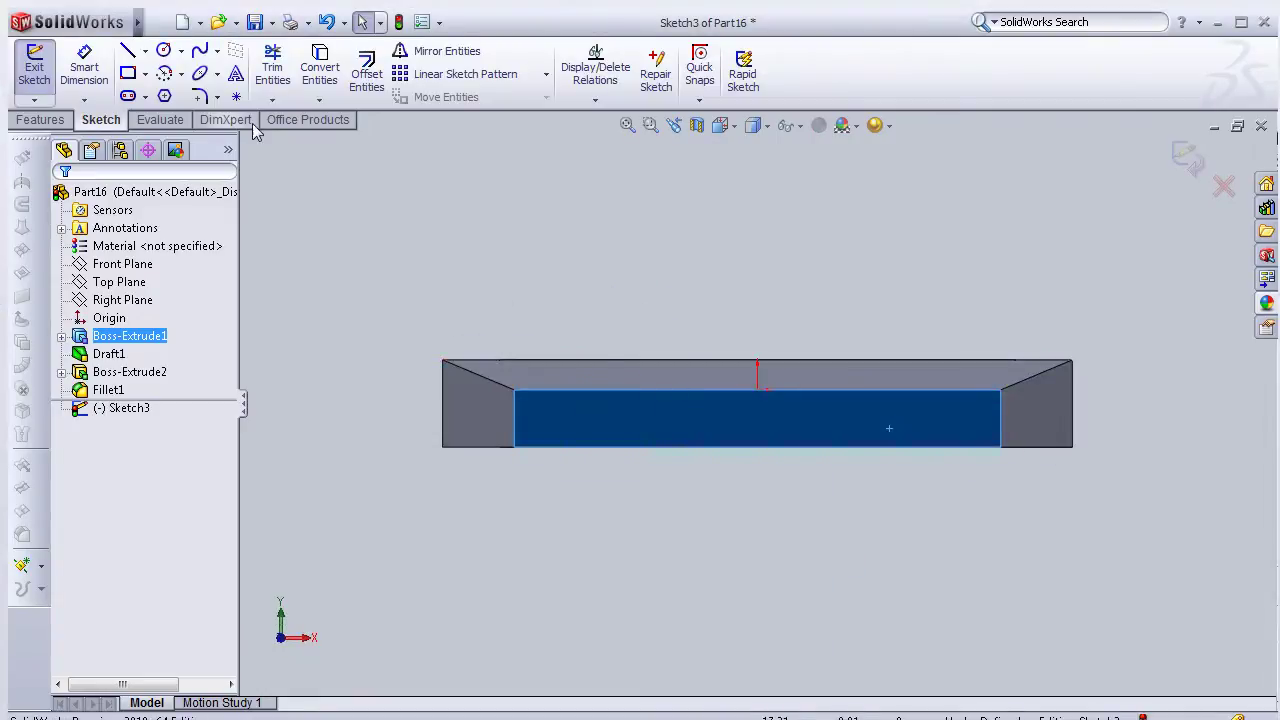
left_click(567, 392)
left_click(517, 430)
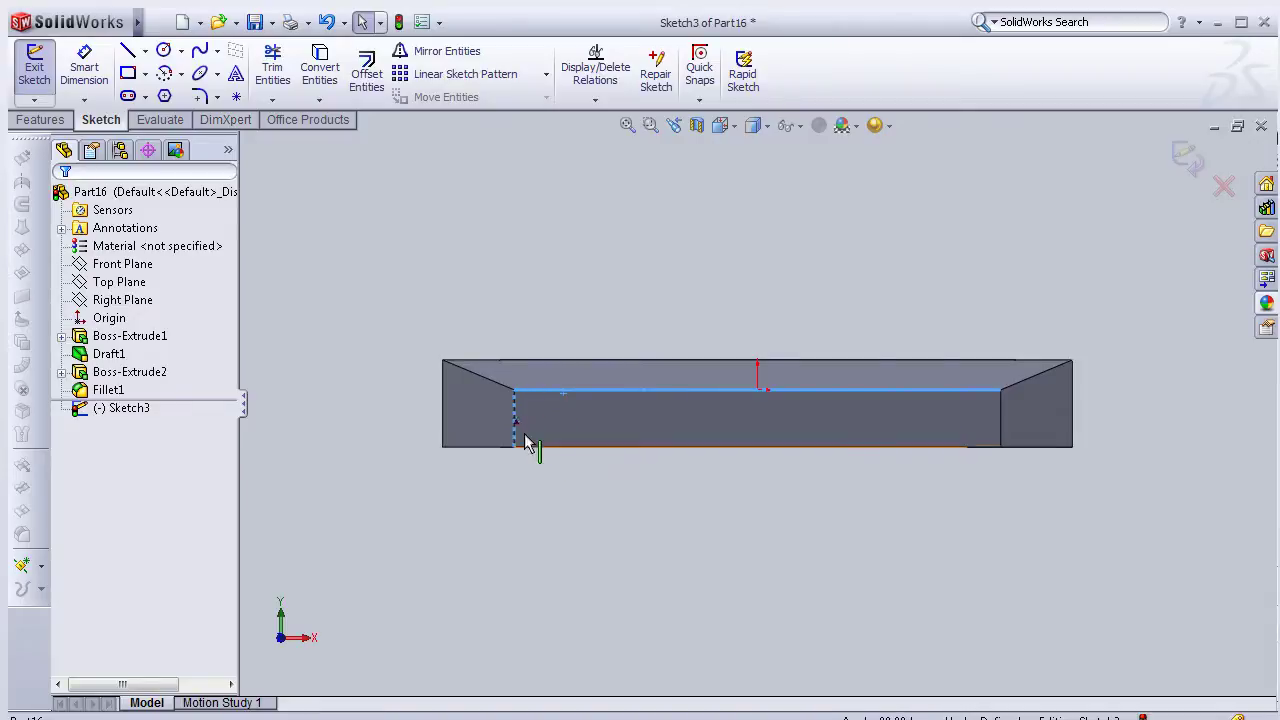
left_click(1003, 432, "ctrl")
left_click(320, 88)
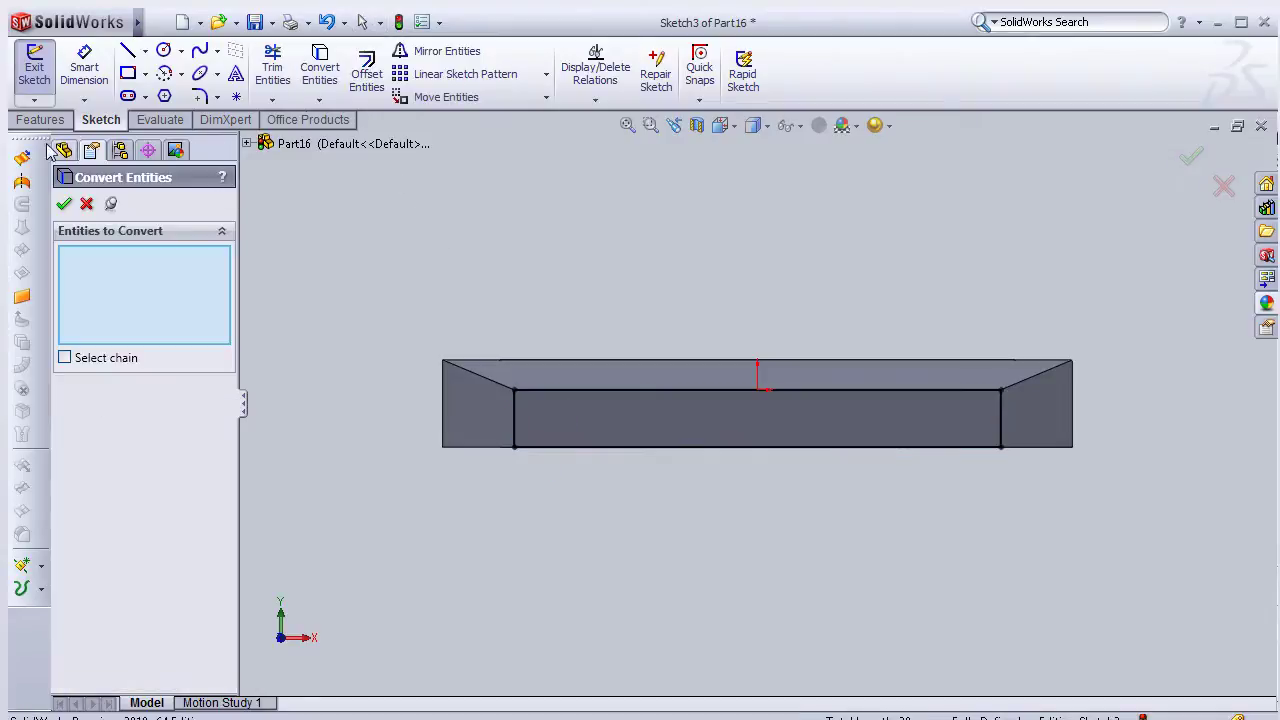
Extrude Sketch3 80 mm to lengthen the strap
left_click(40, 119)
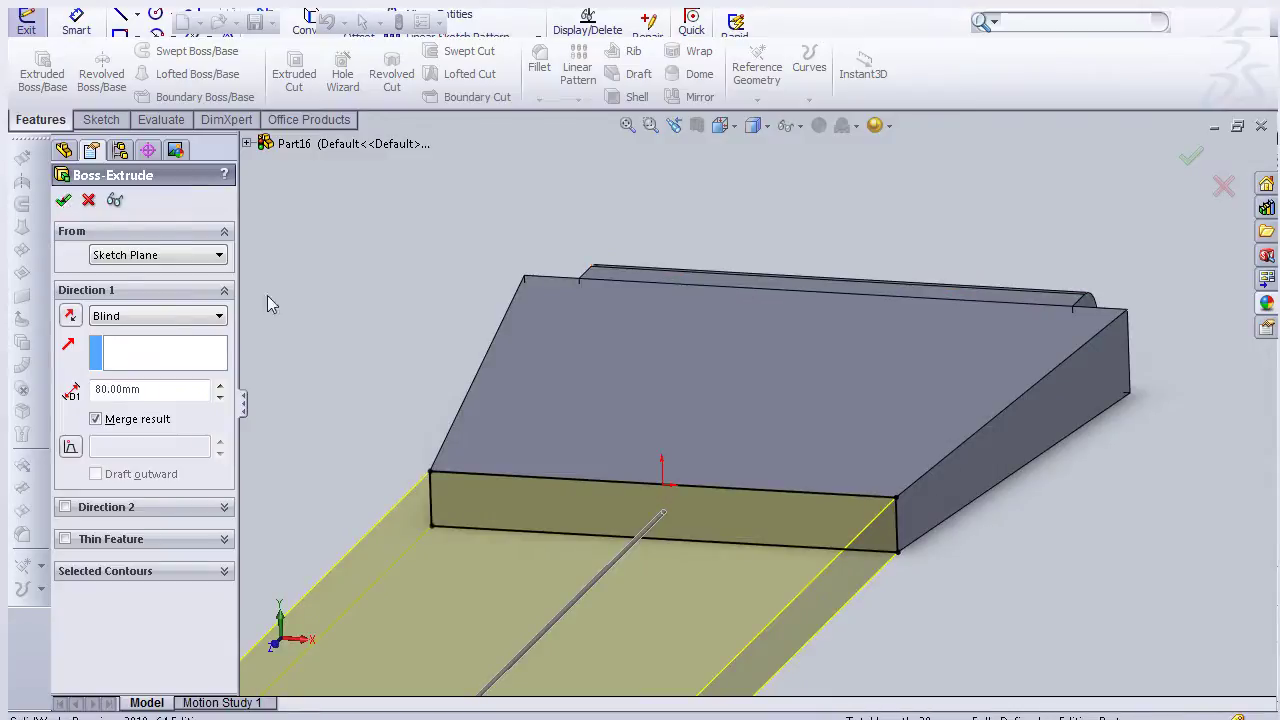
key("Return")
mouse_move(365, 333)
middle_mouse_down()
mouse_move(396, 368)
mouse_move(386, 395)
mouse_move(410, 361)
middle_mouse_up()
Start Sketch4 on the new extrusion's end face, viewed normal to it
left_click(617, 538)
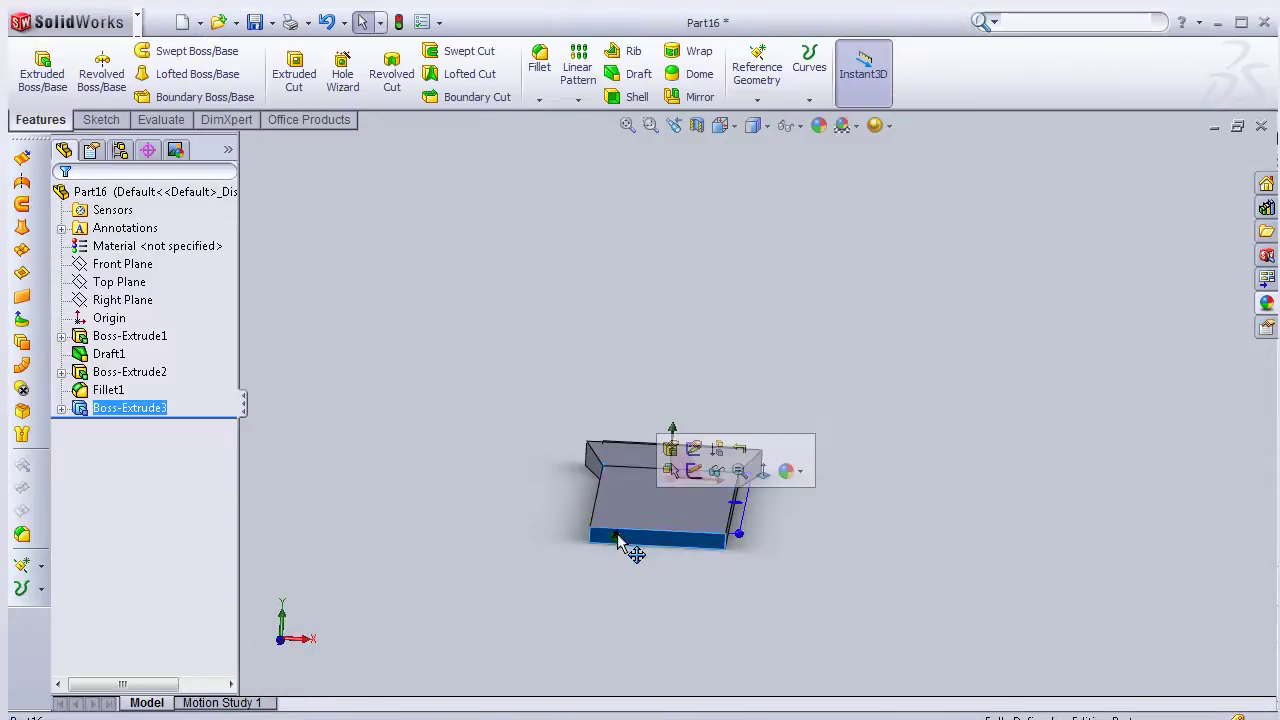
left_click(694, 470)
key("space")
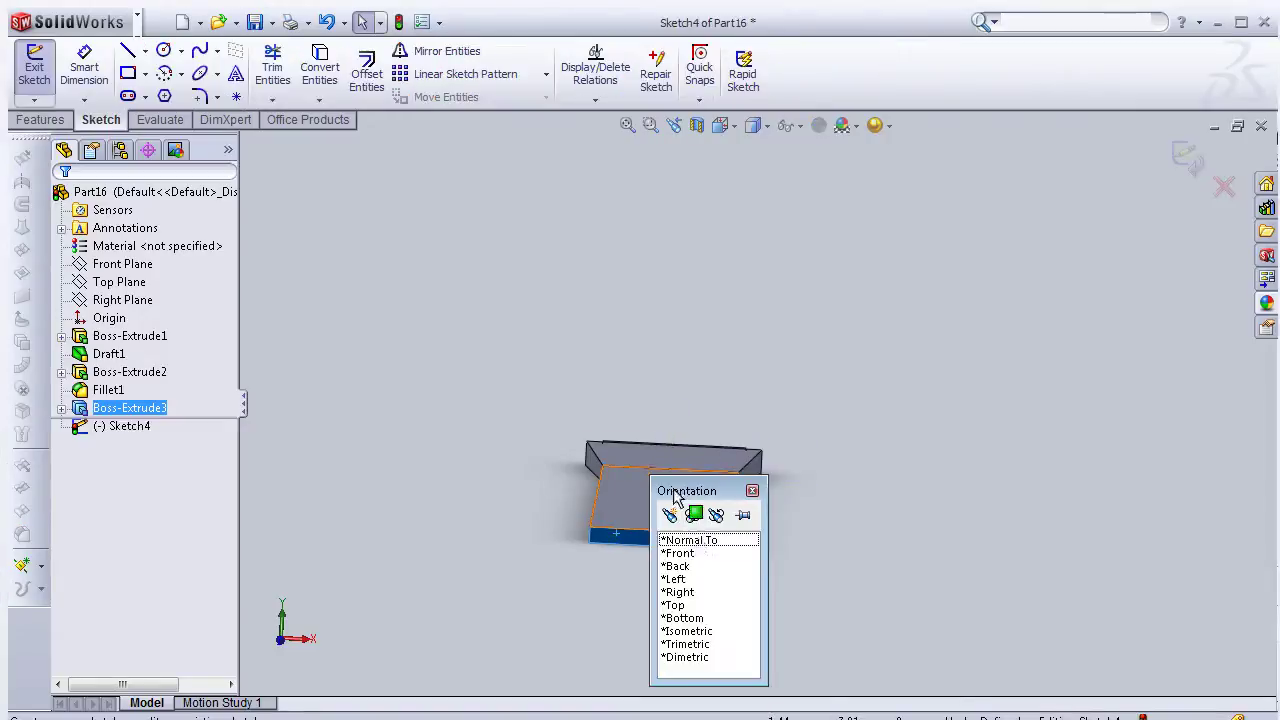
left_click(698, 540)
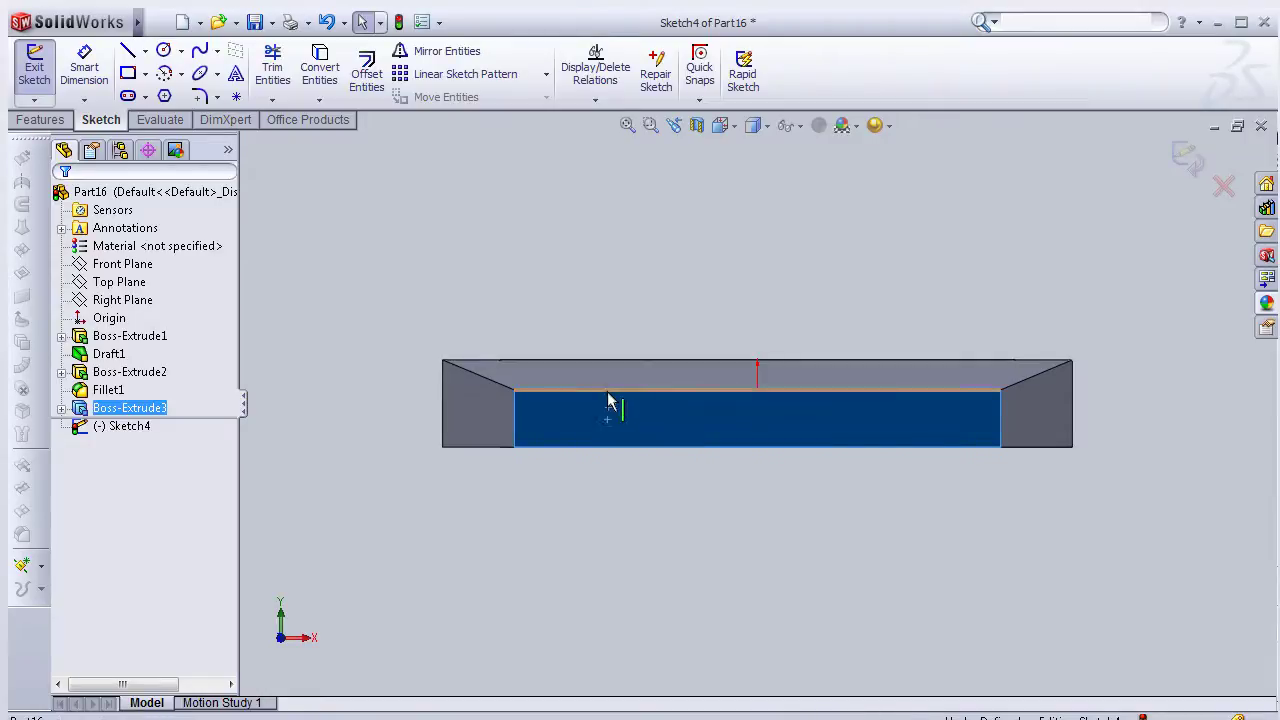
Convert the end face's top, bottom and right edges into sketch lines
left_click(609, 394)
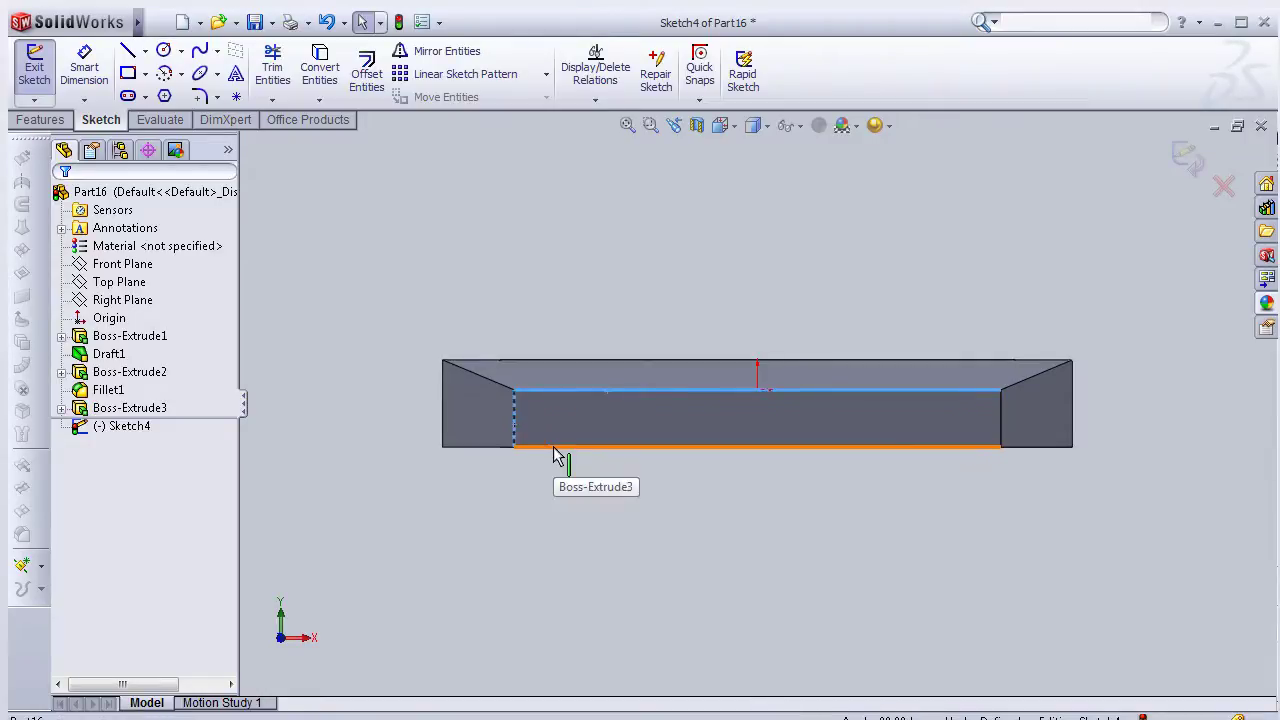
left_click(553, 447)
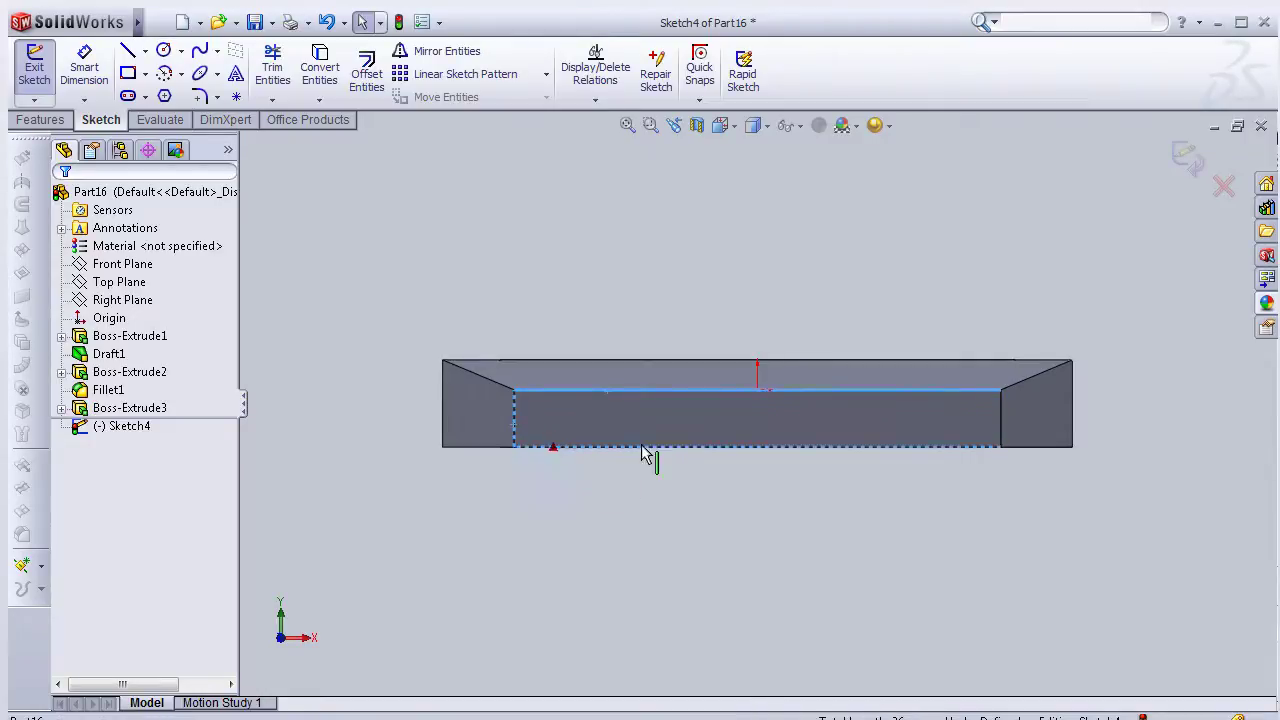
left_click(1000, 428)
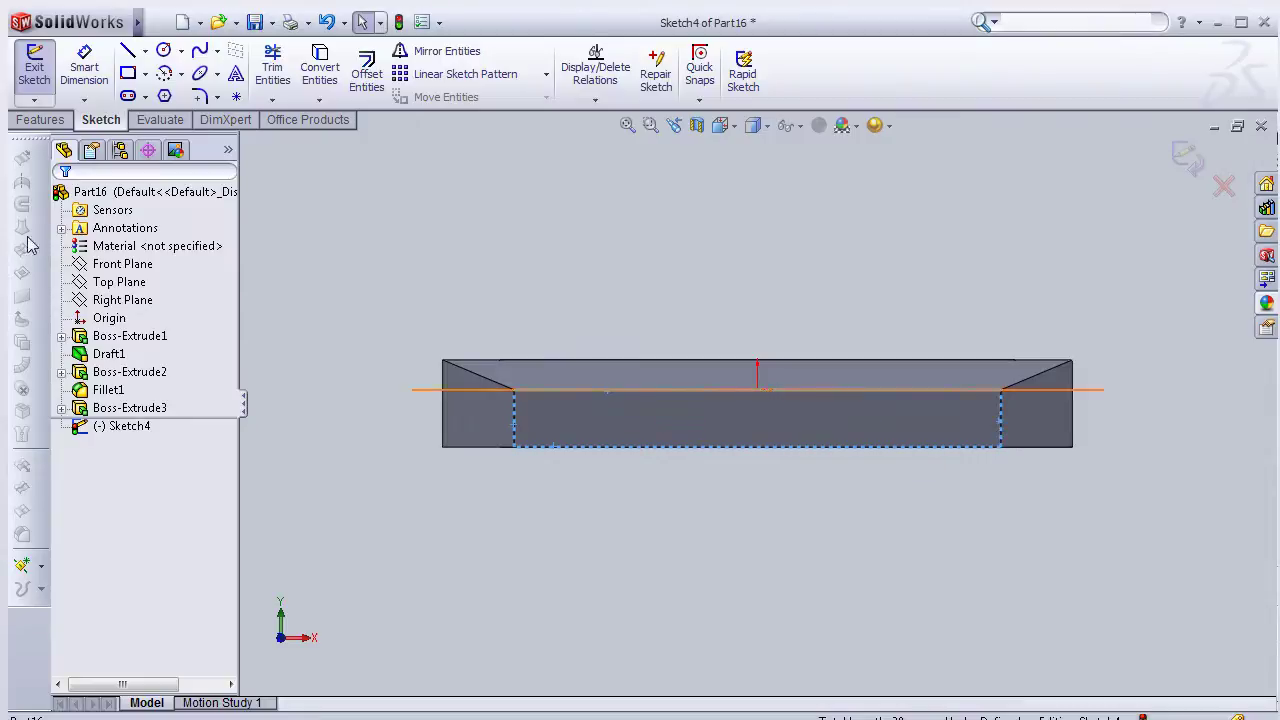
left_click(32, 120)
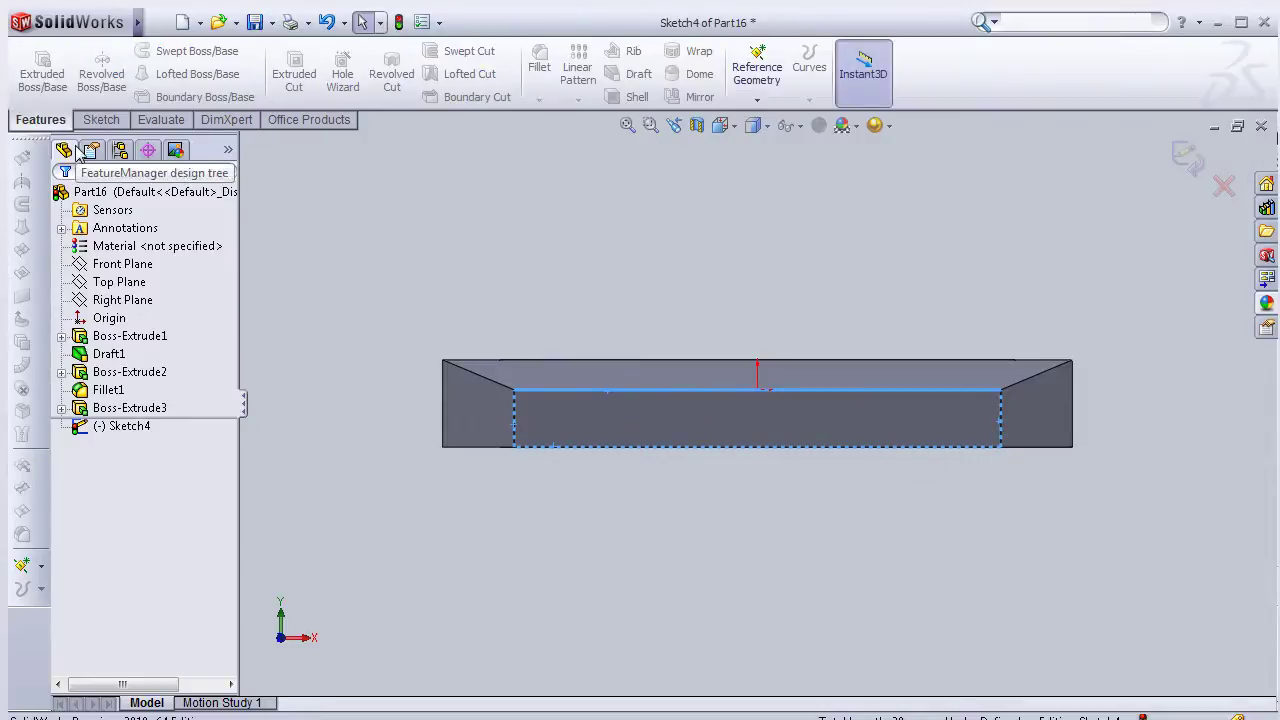
left_click(95, 120)
left_click(320, 70)
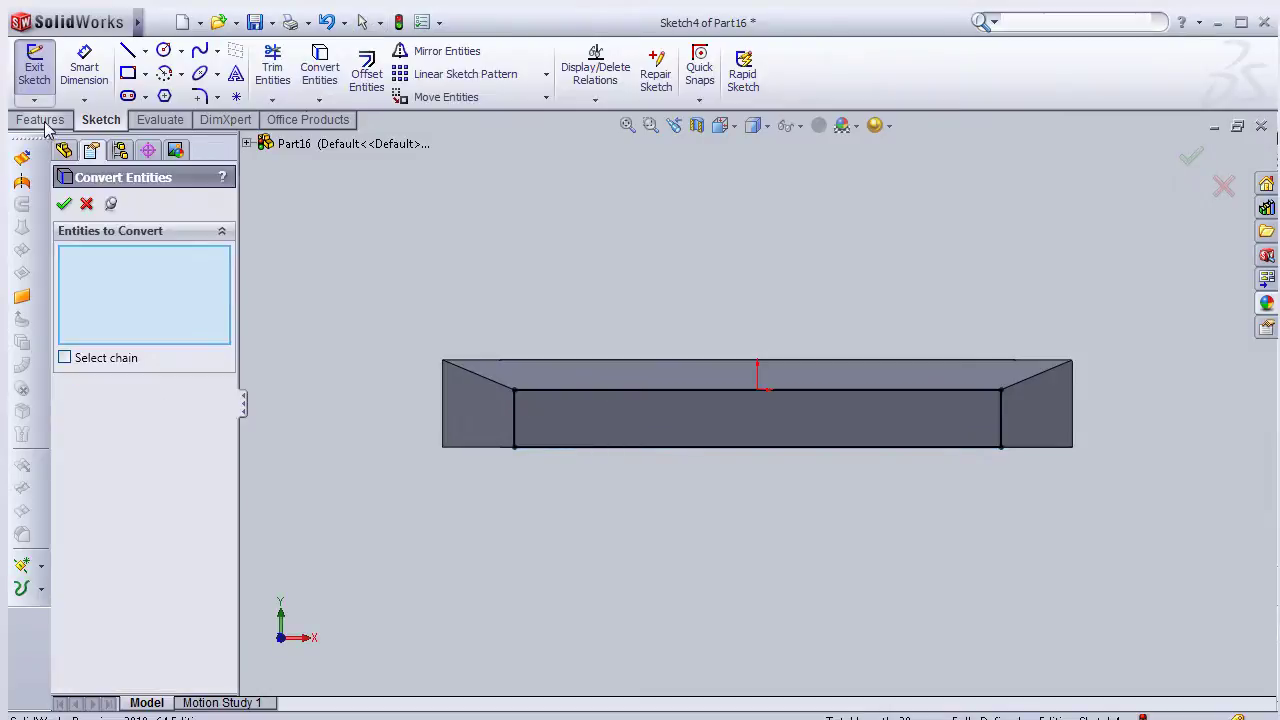
left_click(42, 120)
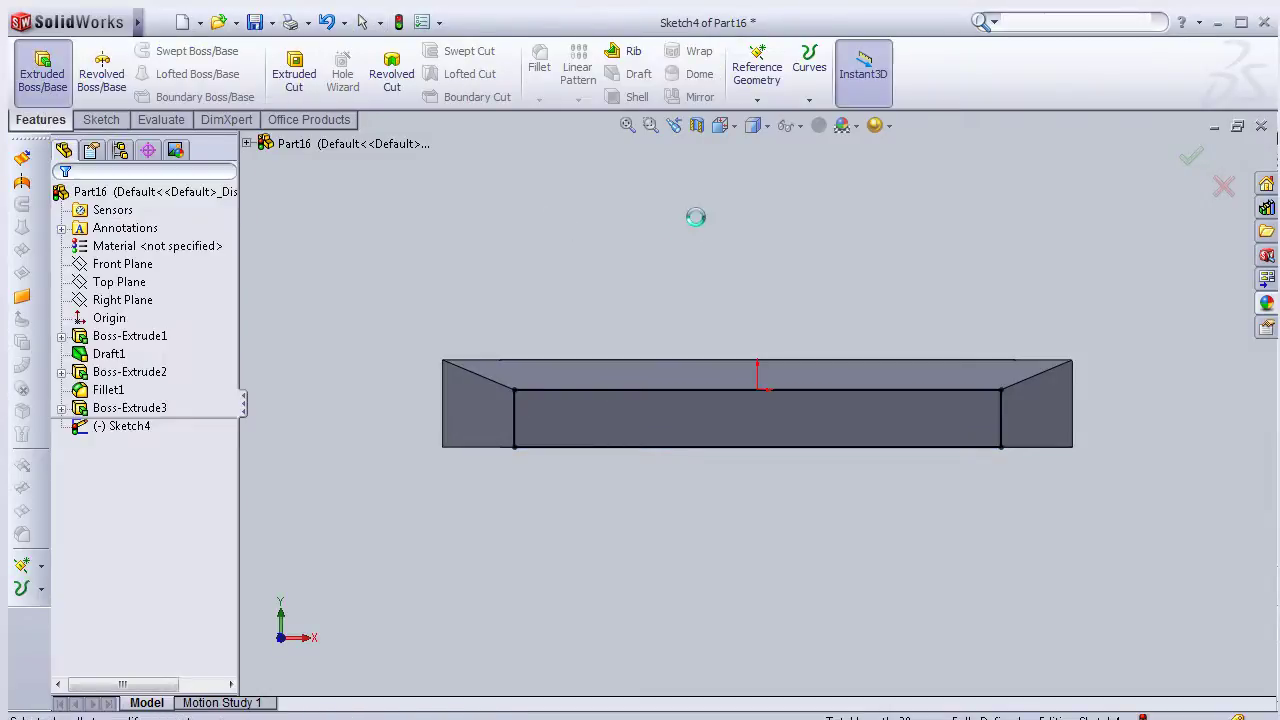
Extrude Sketch4 blind 20 mm with a 2° draft as Boss-Extrude4
left_click(71, 447)
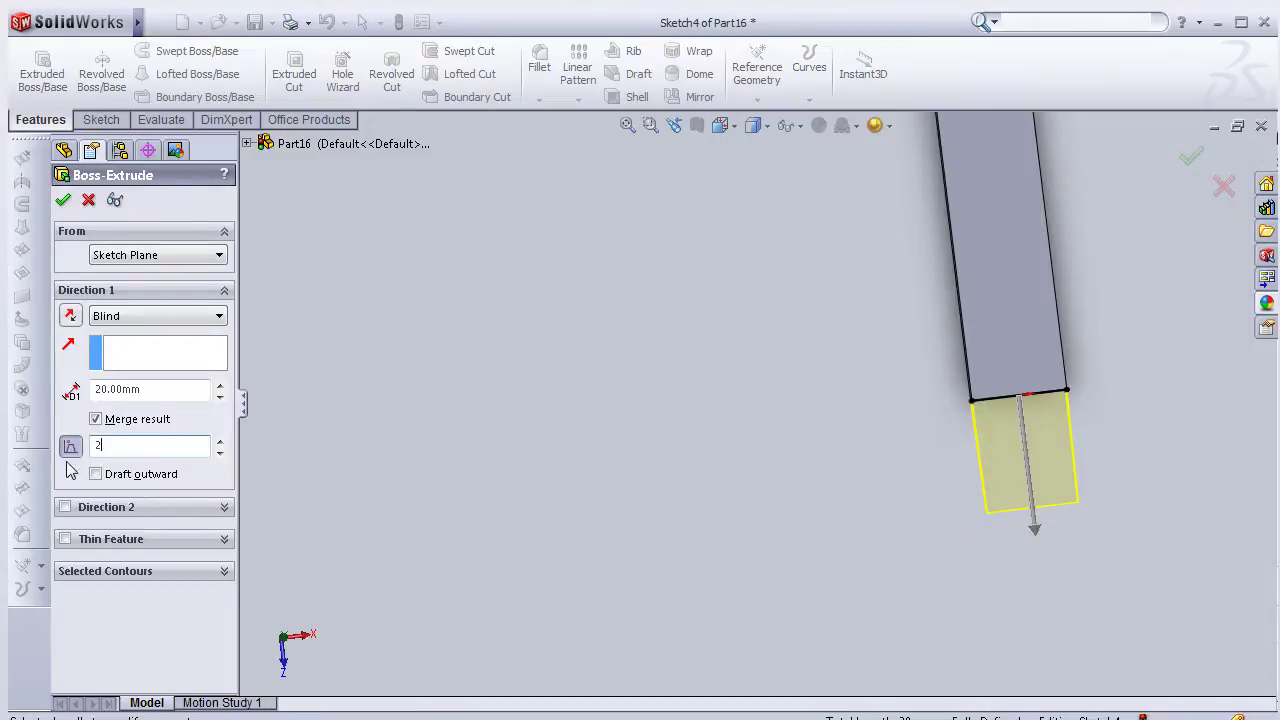
mouse_move(573, 355)
middle_mouse_down()
mouse_move(428, 420)
mouse_move(374, 423)
mouse_move(470, 410)
middle_mouse_up()
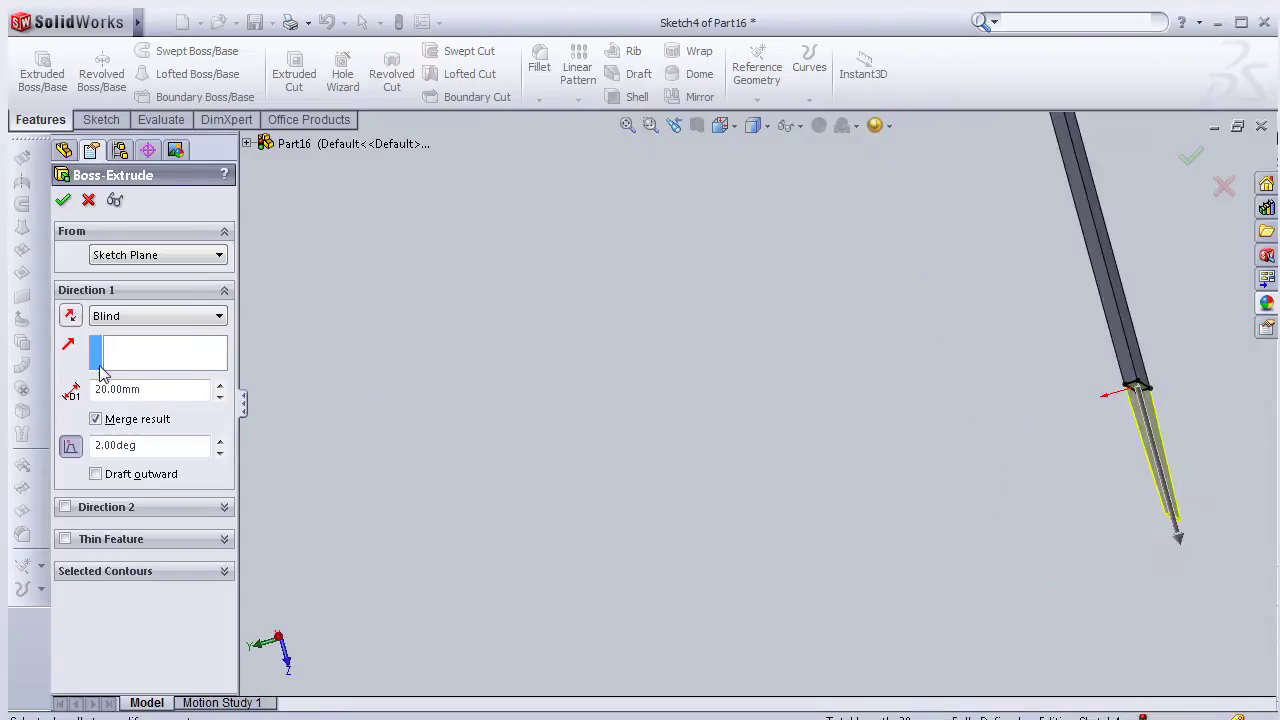
left_click(62, 201)
mouse_move(623, 399)
middle_mouse_down()
mouse_move(696, 377)
mouse_move(674, 417)
mouse_move(703, 363)
mouse_move(686, 360)
mouse_move(685, 334)
mouse_move(708, 340)
mouse_move(580, 403)
mouse_move(969, 352)
mouse_move(942, 342)
mouse_move(876, 375)
middle_mouse_up()
scroll(911, 345, "down", 1)
scroll(895, 345, "down", 1)
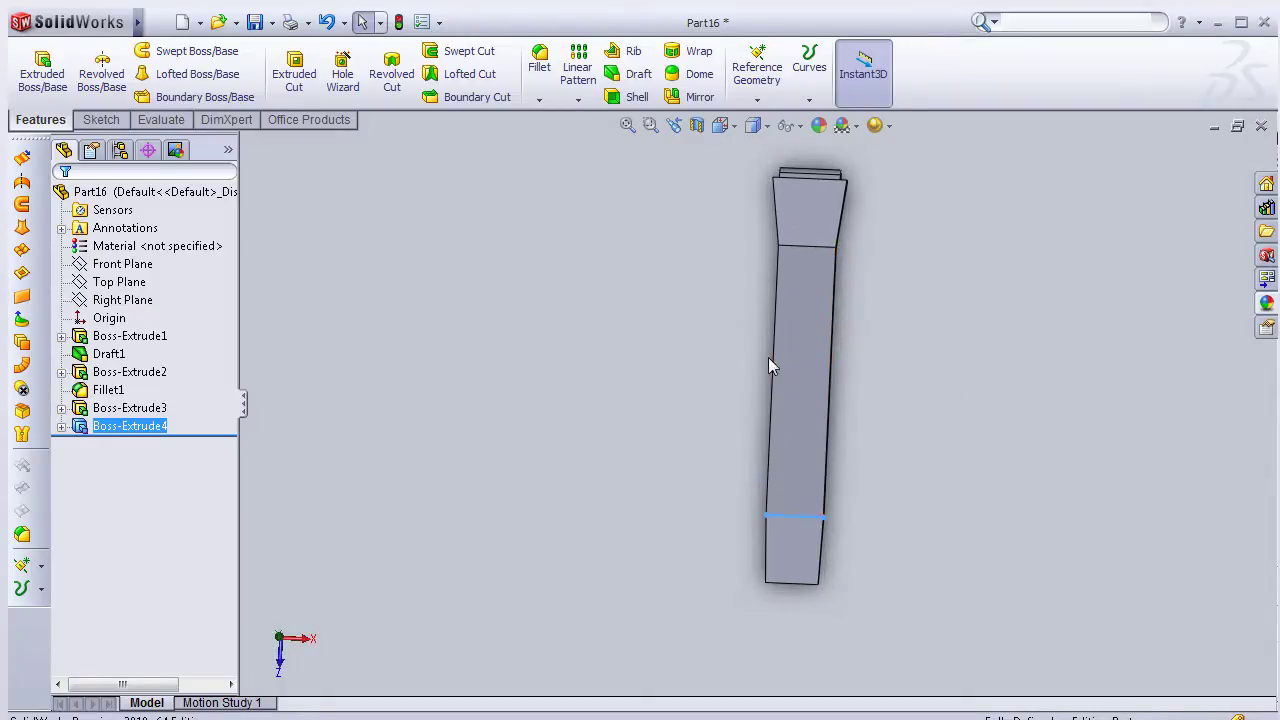
scroll(768, 357, "down", 1)
Sketch a long straight slot down the bar's flat face, viewed normal to it
left_click(806, 400)
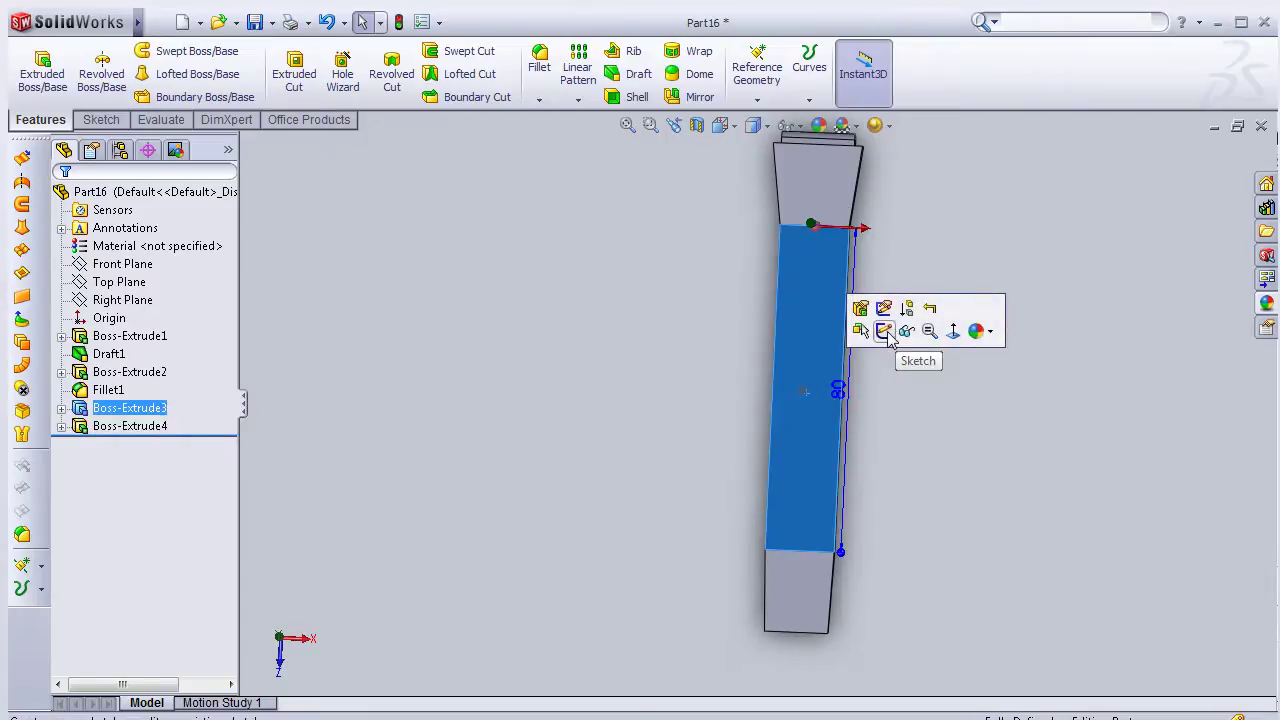
left_click(884, 331)
key("space")
left_click(906, 418)
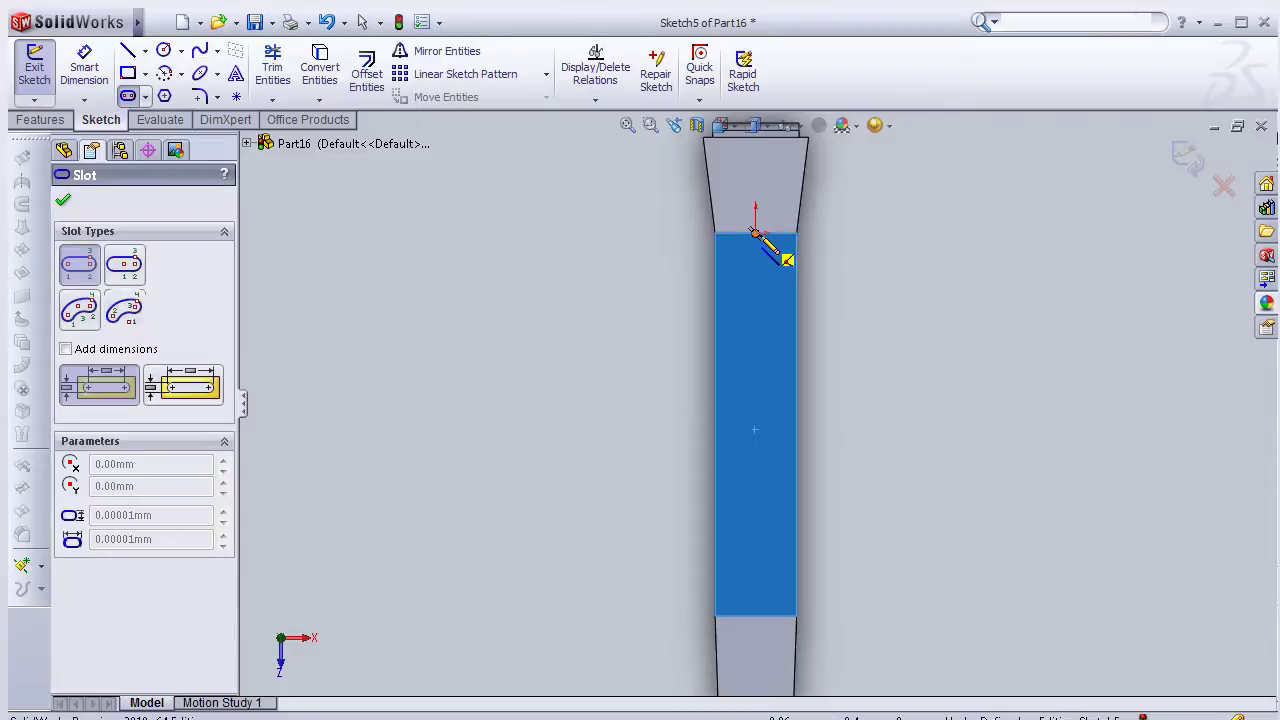
left_click(756, 233)
left_click(756, 616)
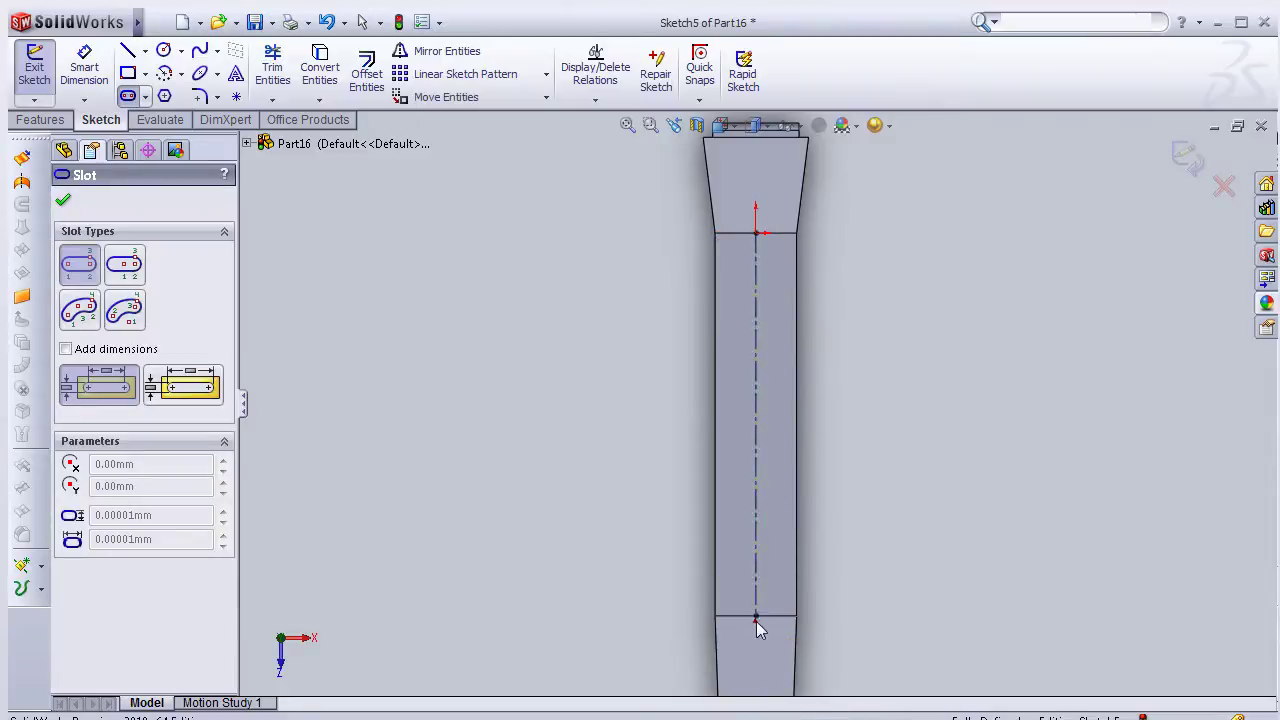
left_click(780, 690)
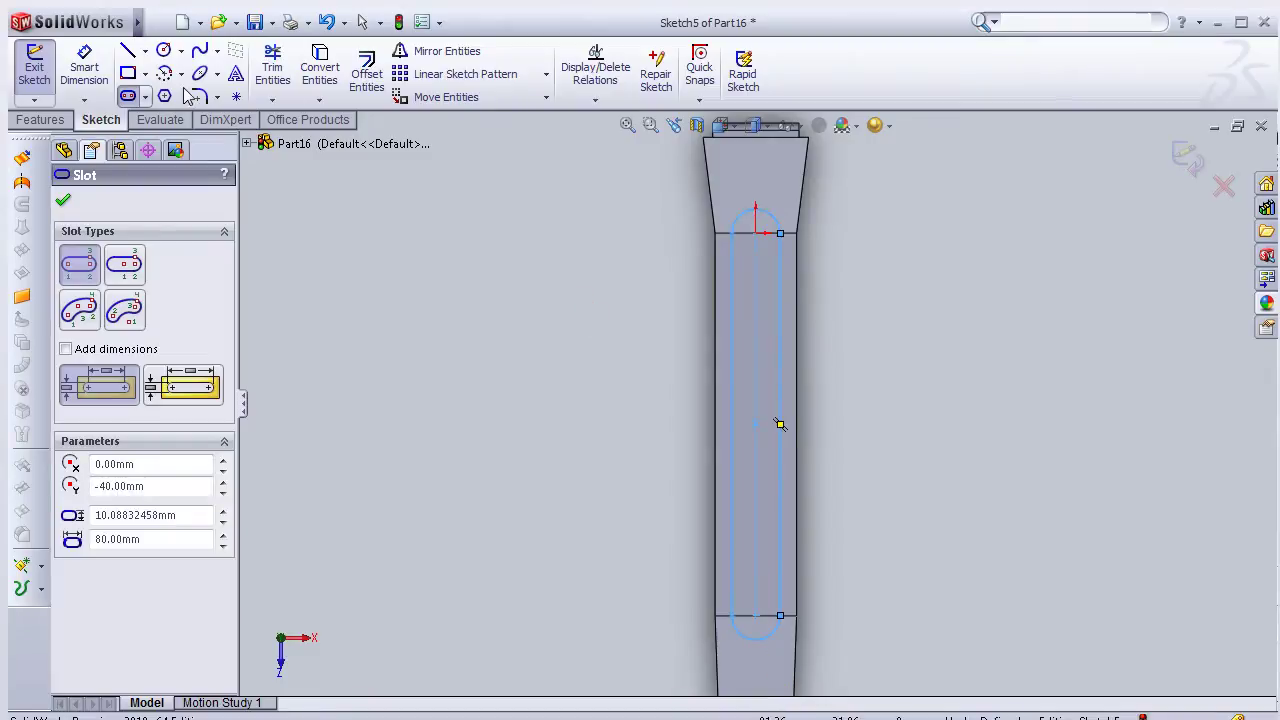
Dimension the slot's end radius to 5 mm
left_click(84, 67)
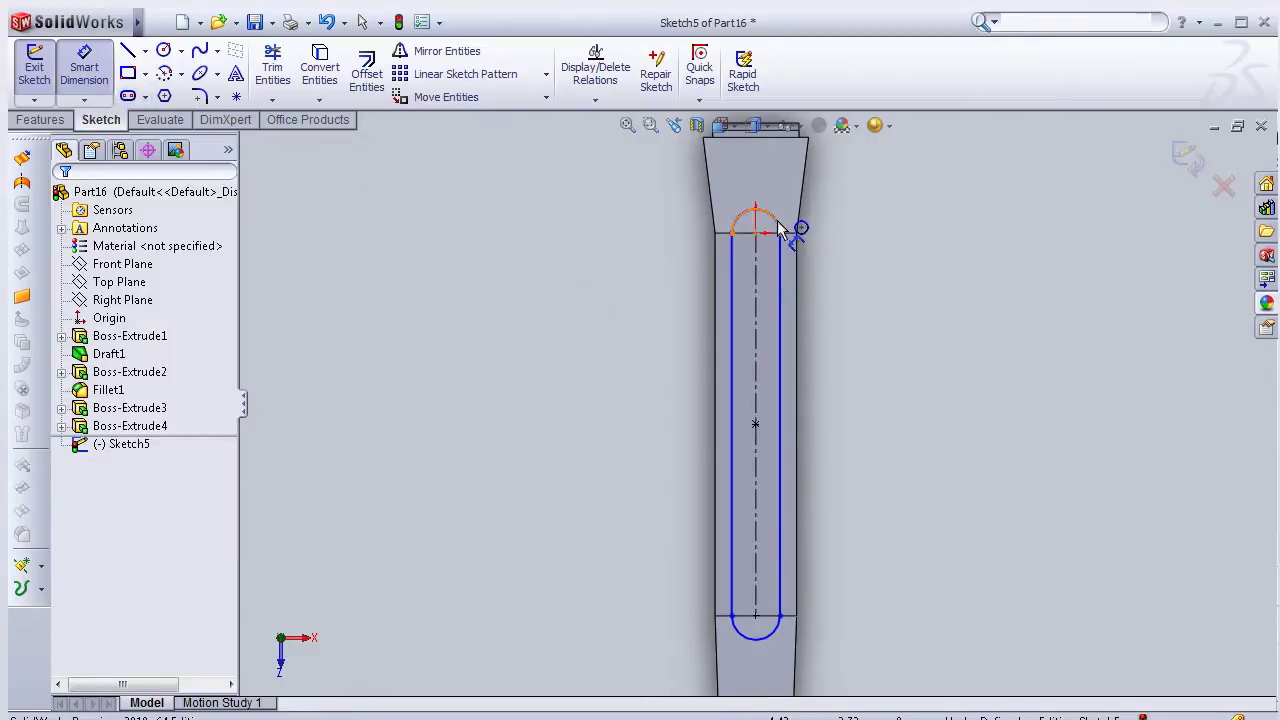
left_click(836, 230)
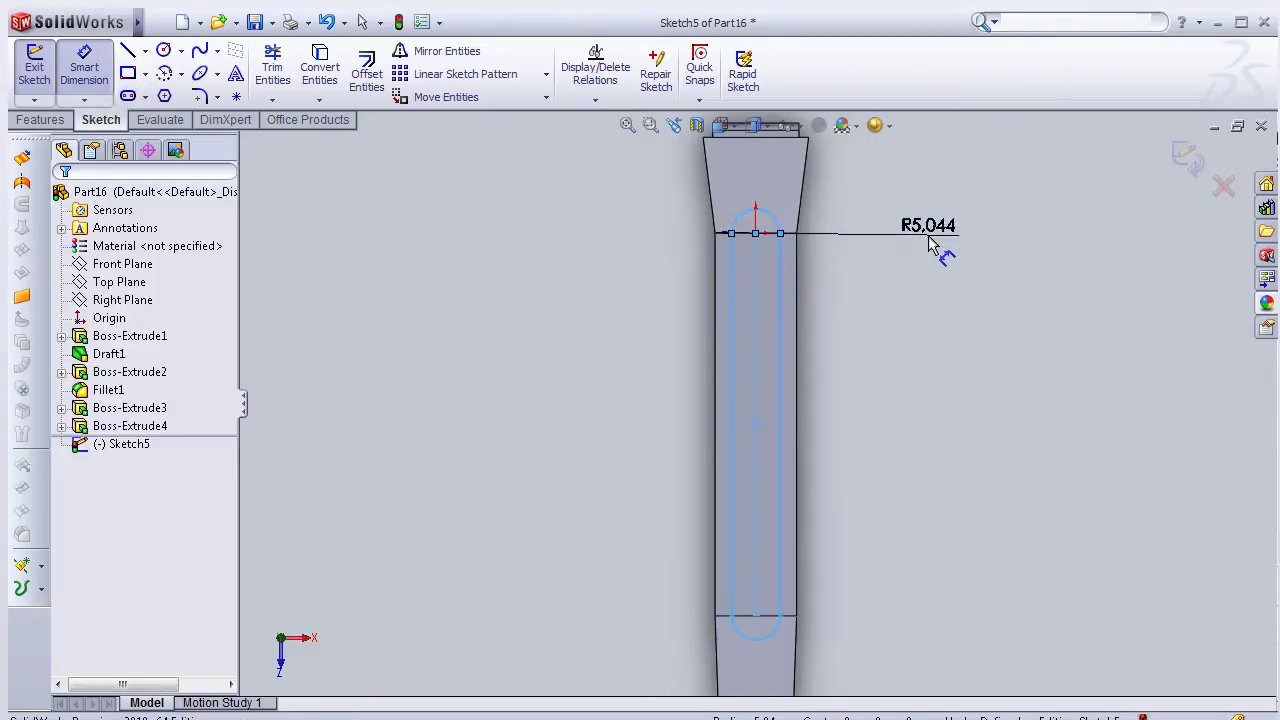
left_click(929, 242)
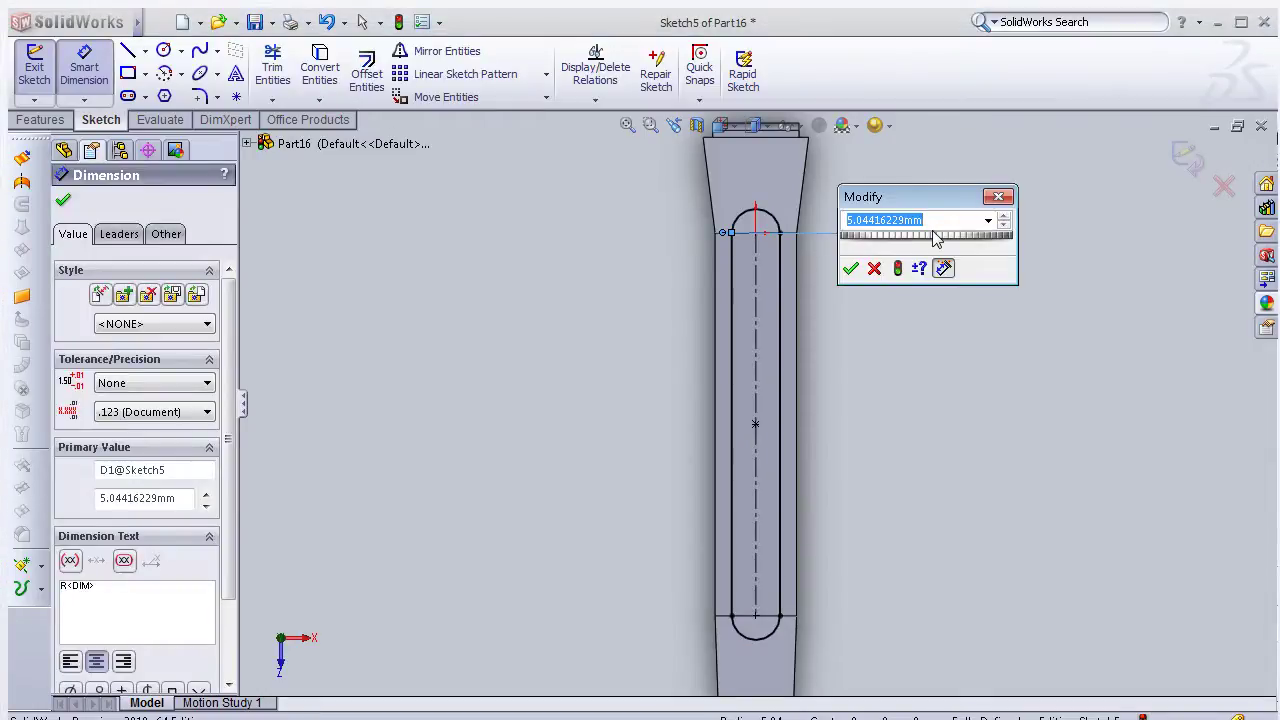
type("5")
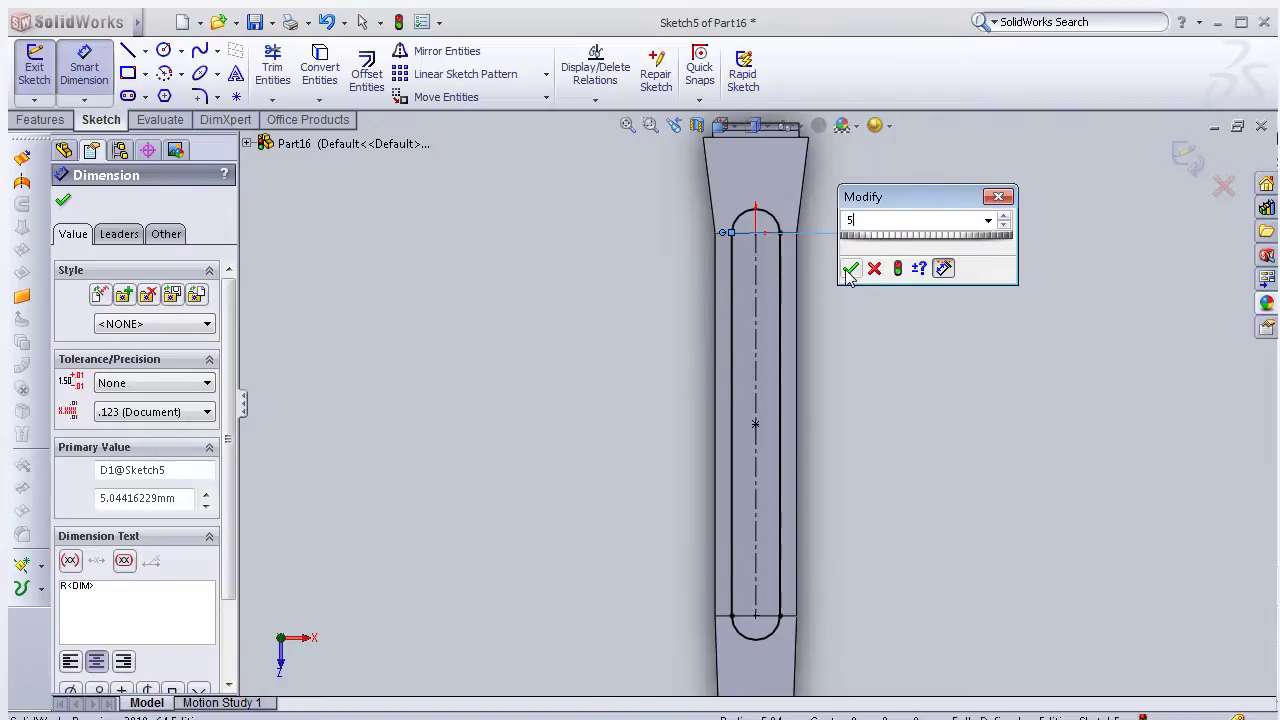
left_click(850, 269)
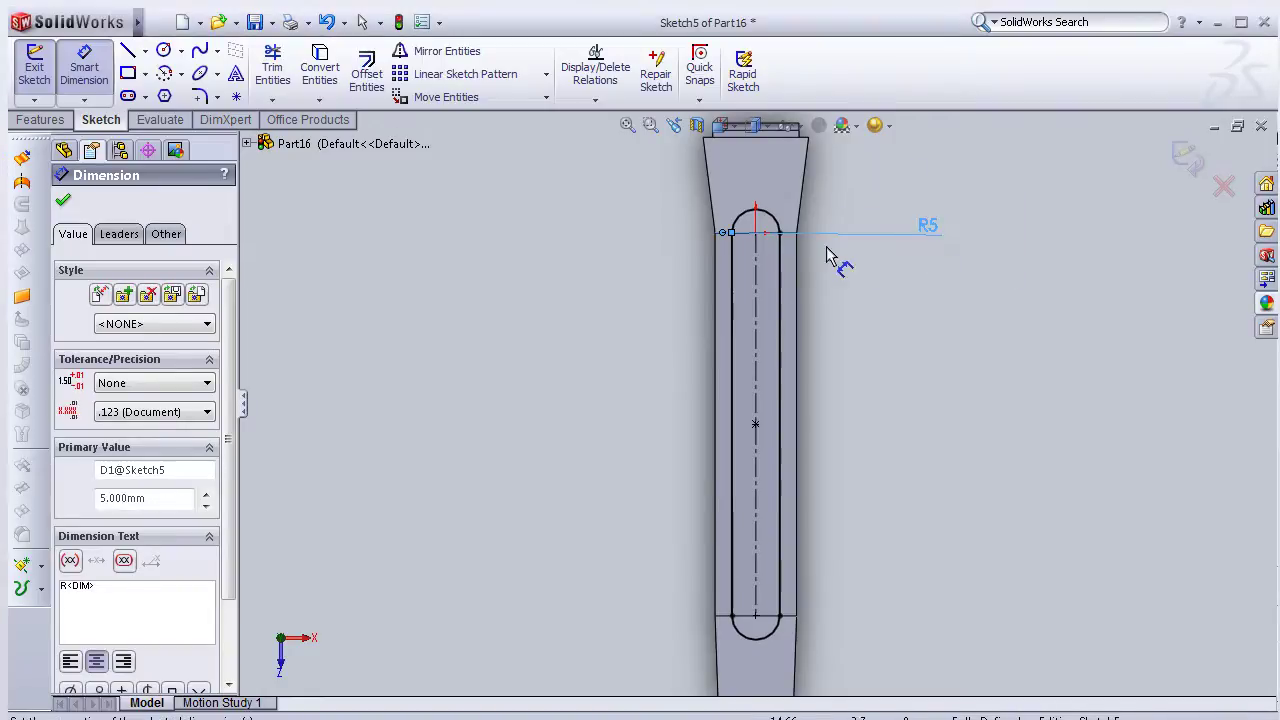
left_click(32, 124)
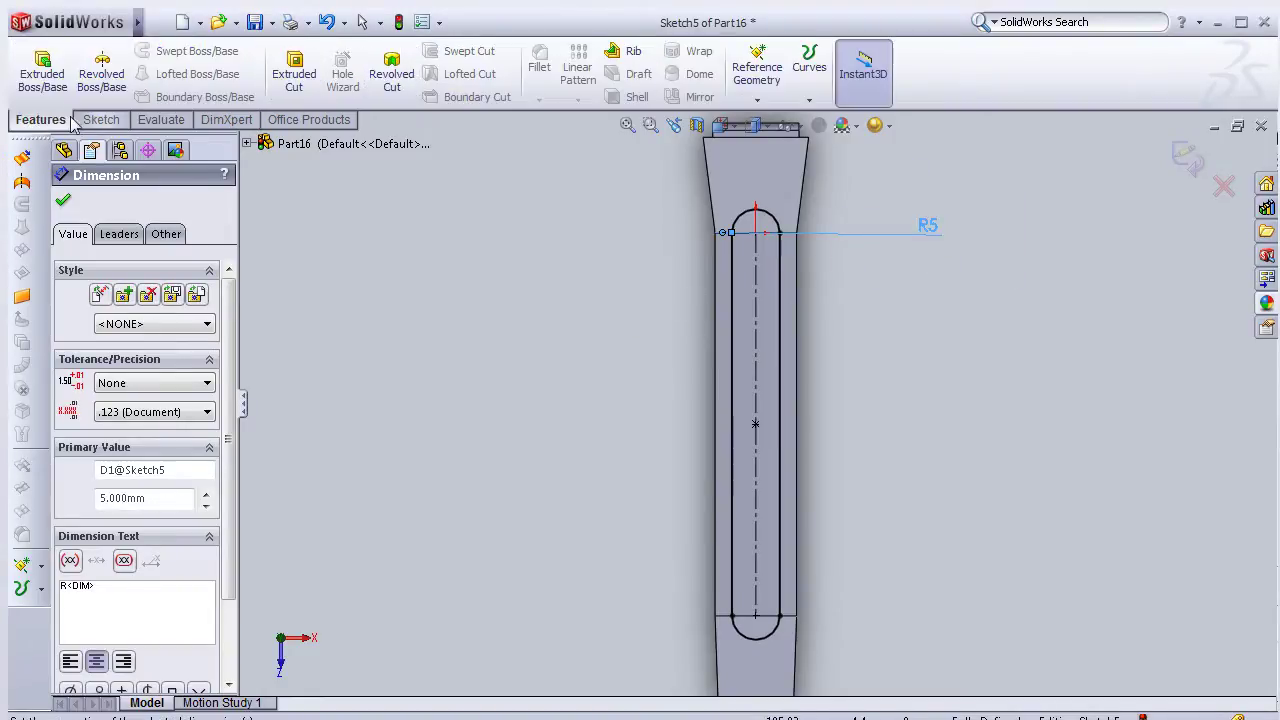
Cut the slot blind 0.3 mm deep into the bar face as Cut-Extrude1
left_click(304, 84)
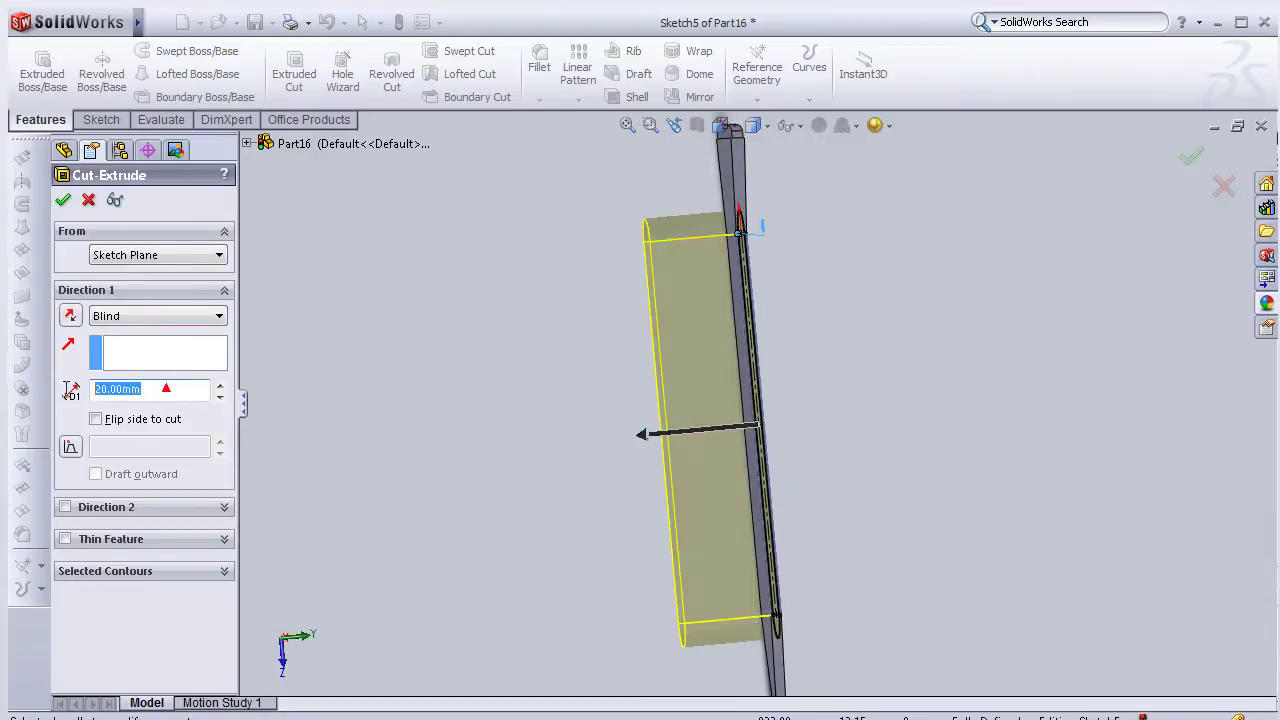
type("0.")
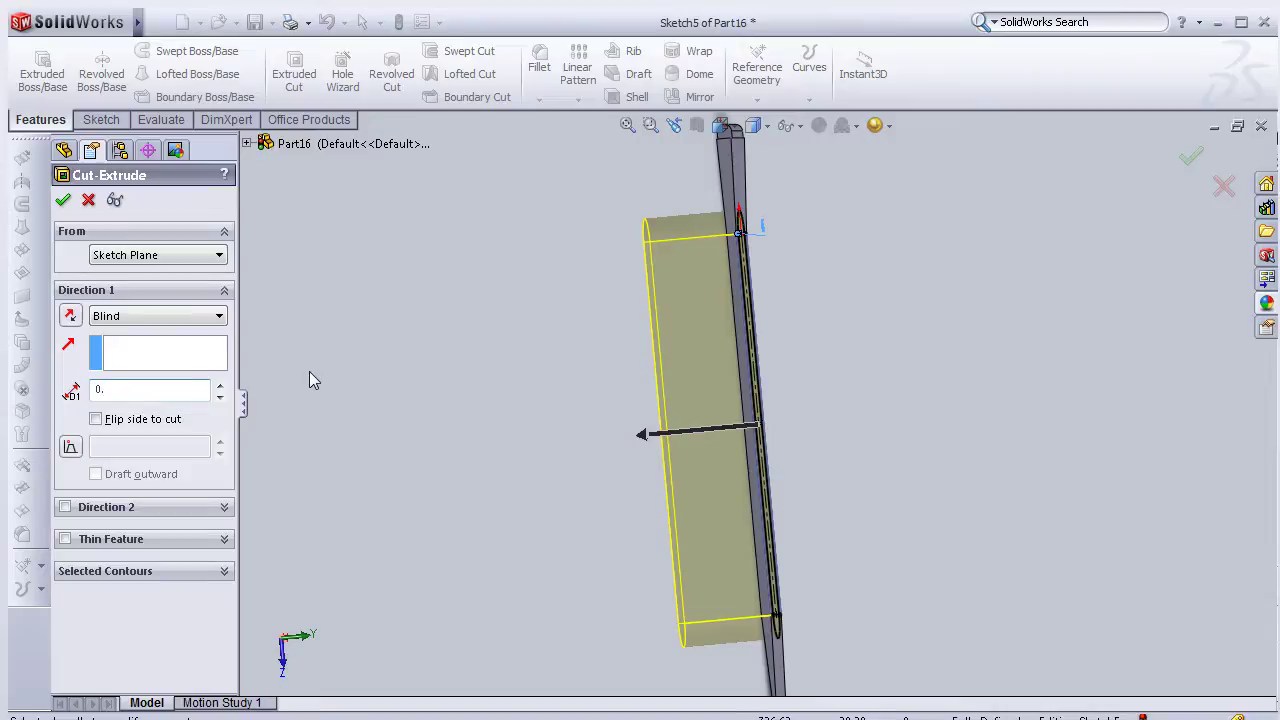
type("3")
key("Return")
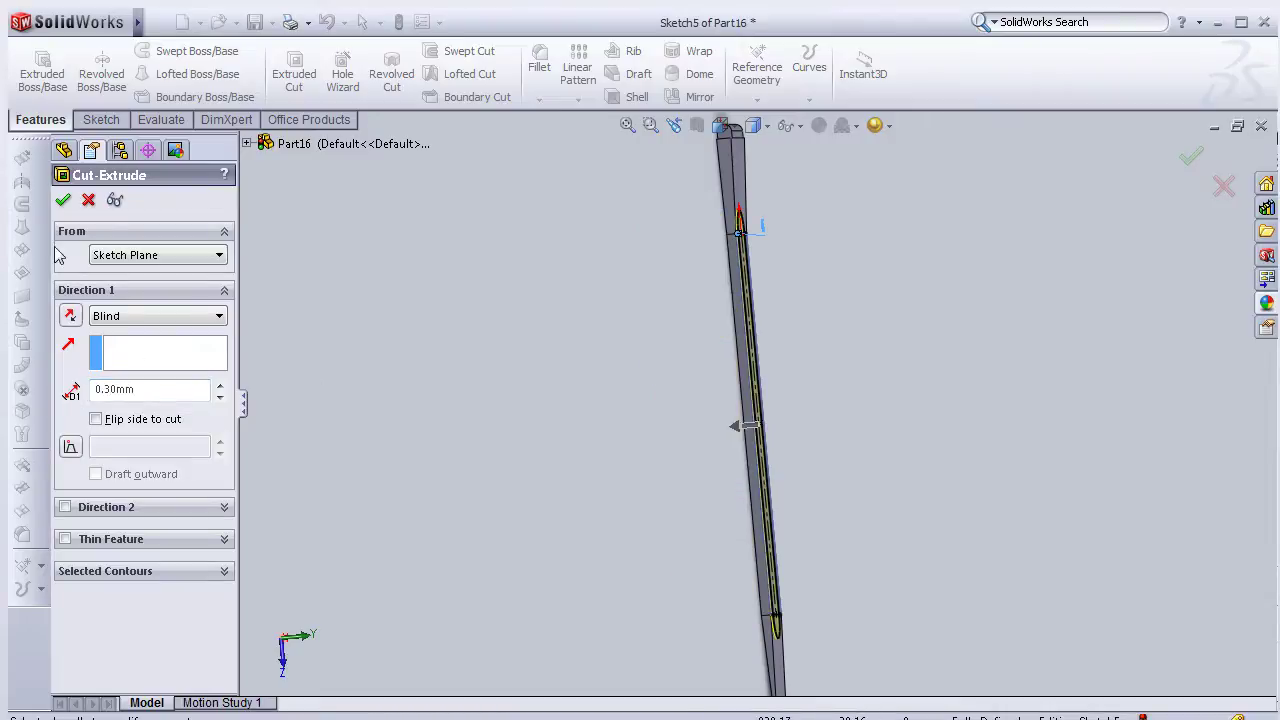
left_click(63, 200)
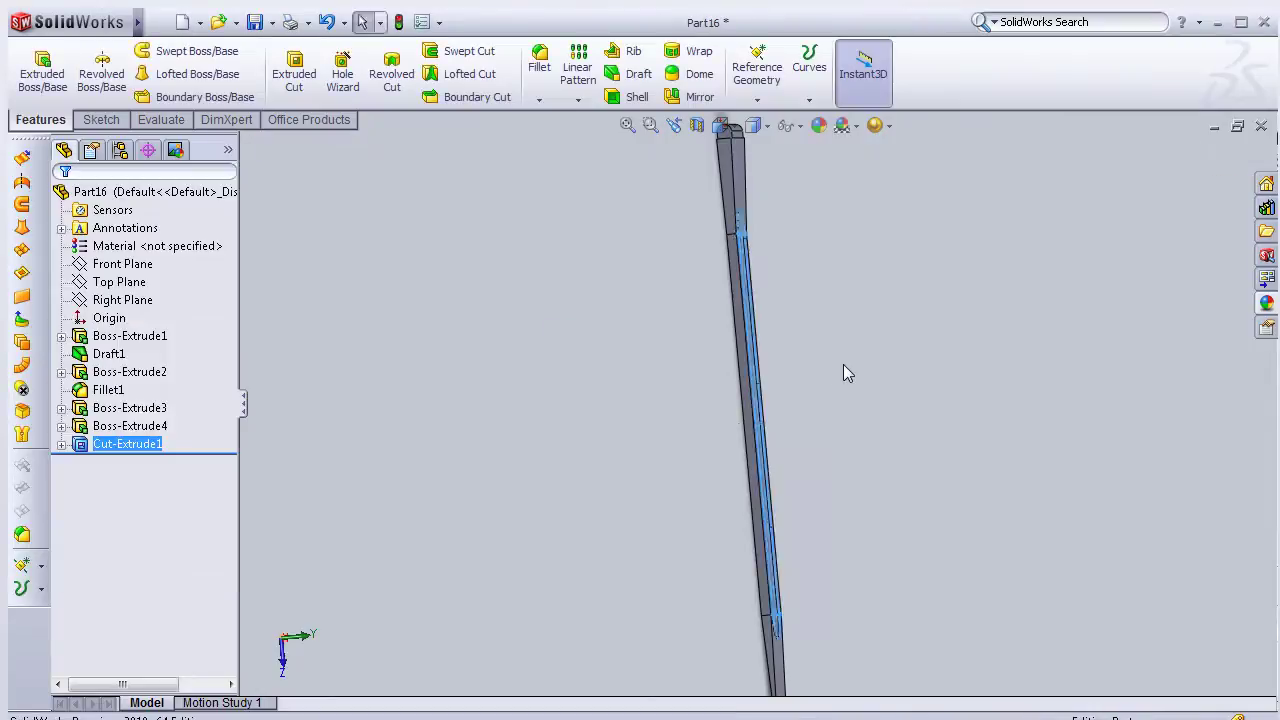
left_click(623, 443)
middle_click(571, 463)
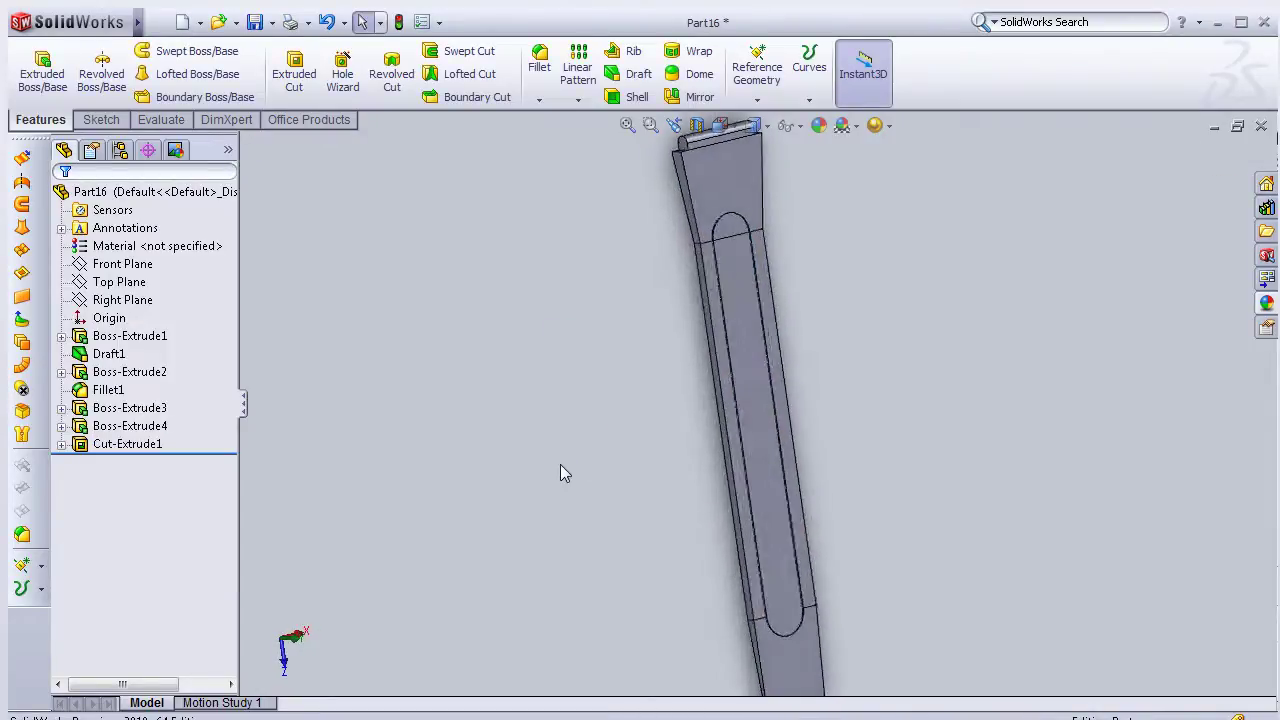
Start Sketch6 on the recessed slot's floor, viewed normal to it
scroll(534, 454, "down", 5)
left_click(968, 555)
left_click(968, 555)
left_click(1049, 503)
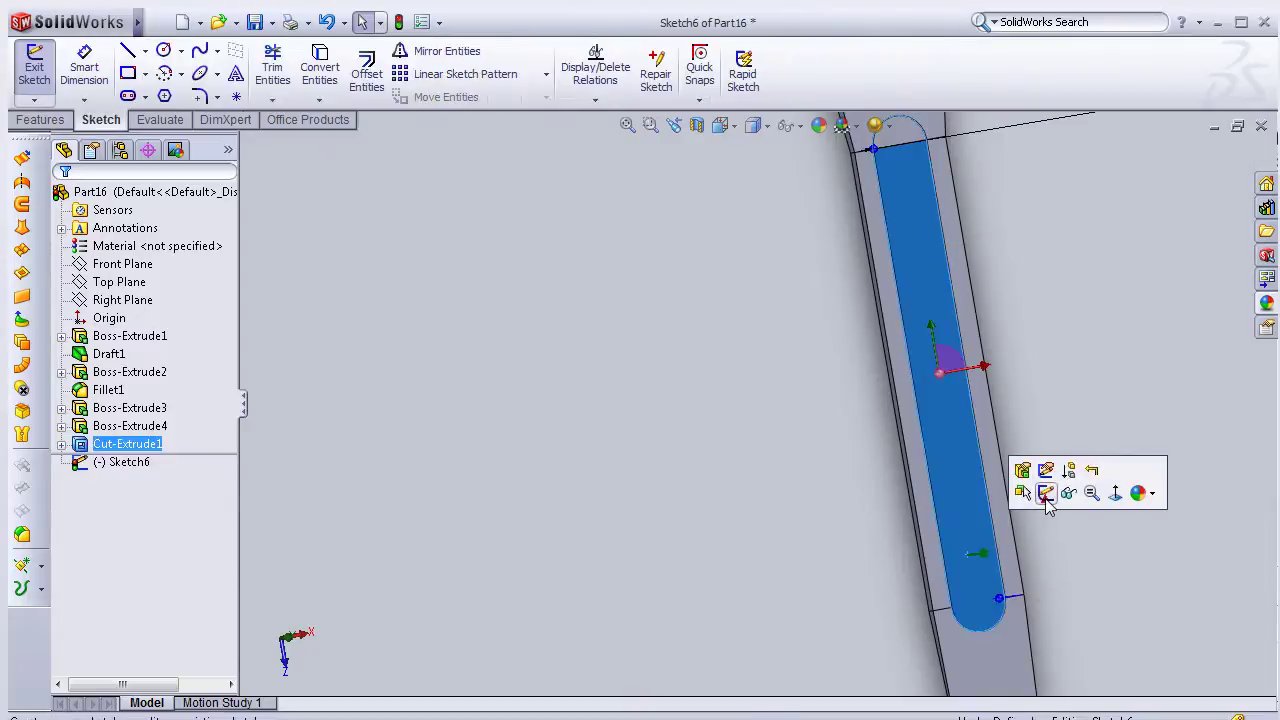
key("space")
left_click(1022, 379)
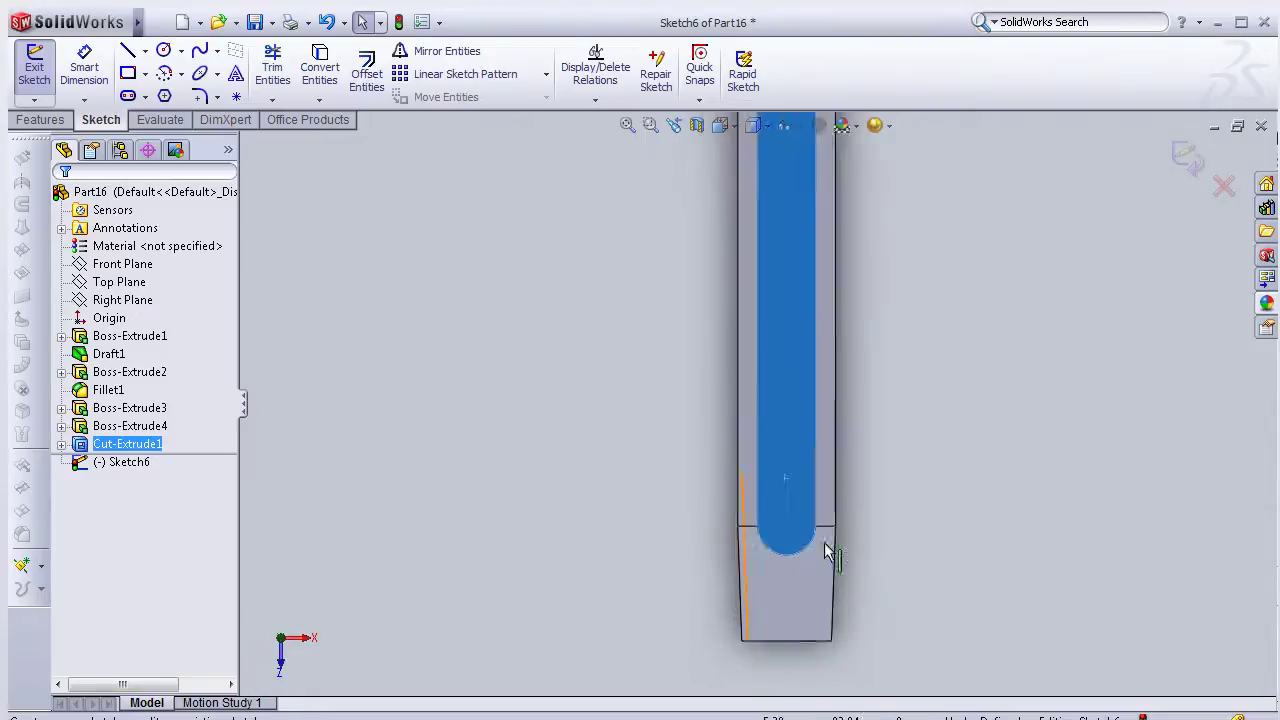
scroll(849, 514, "down", 1)
scroll(927, 406, "down", 1)
scroll(927, 404, "down", 1)
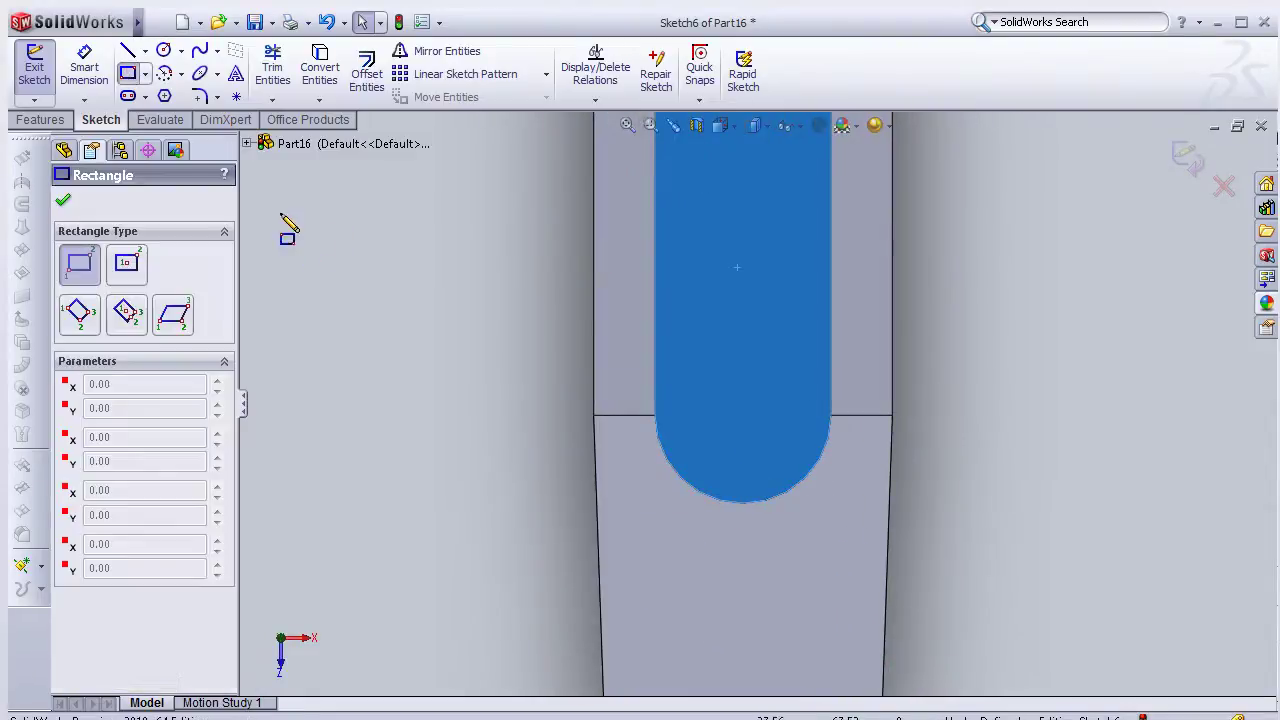
Draw a small slot near the recess's rounded end
left_click(128, 96)
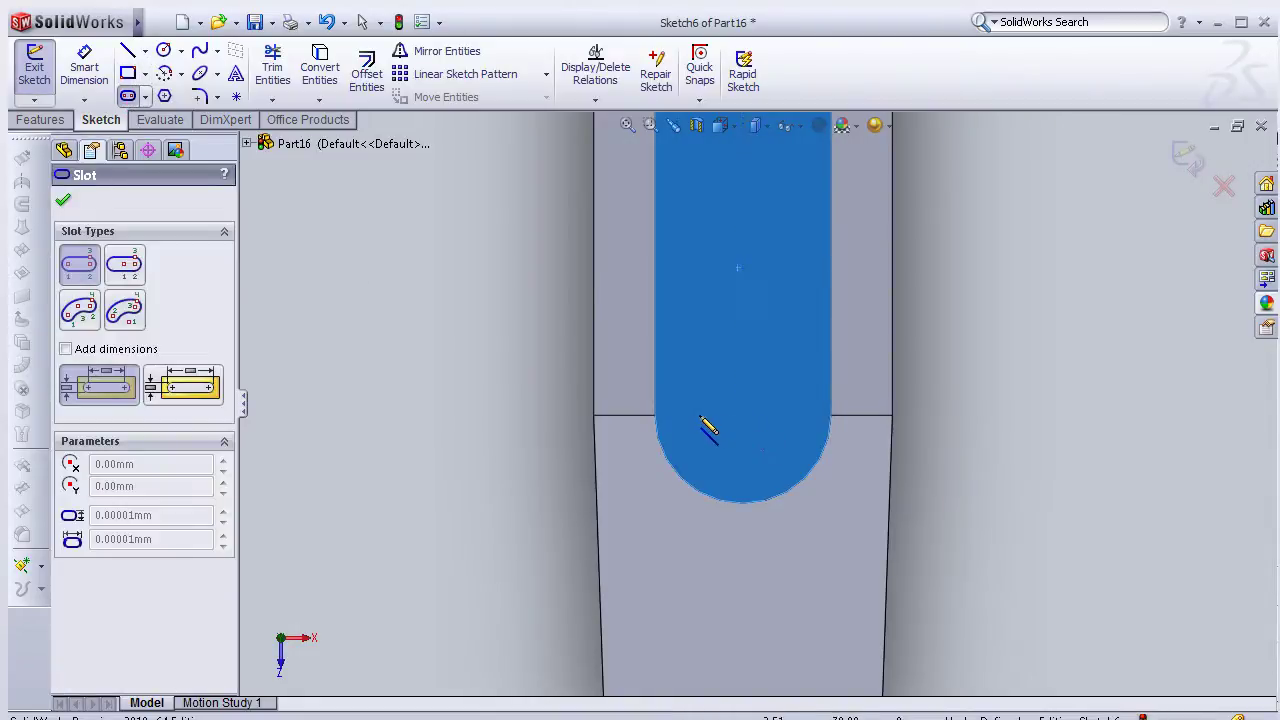
left_click(720, 414)
left_click(777, 414)
left_click(777, 410)
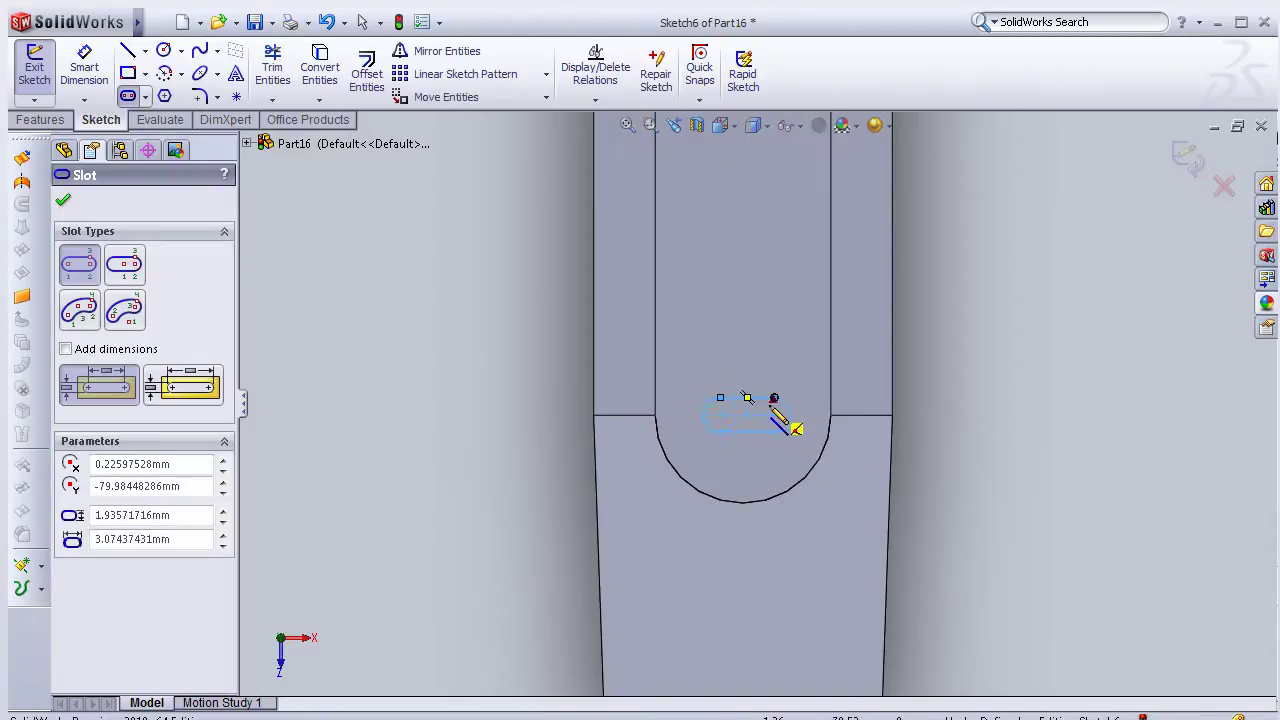
Dimension the small slot's straight length to 2 mm
left_click(84, 68)
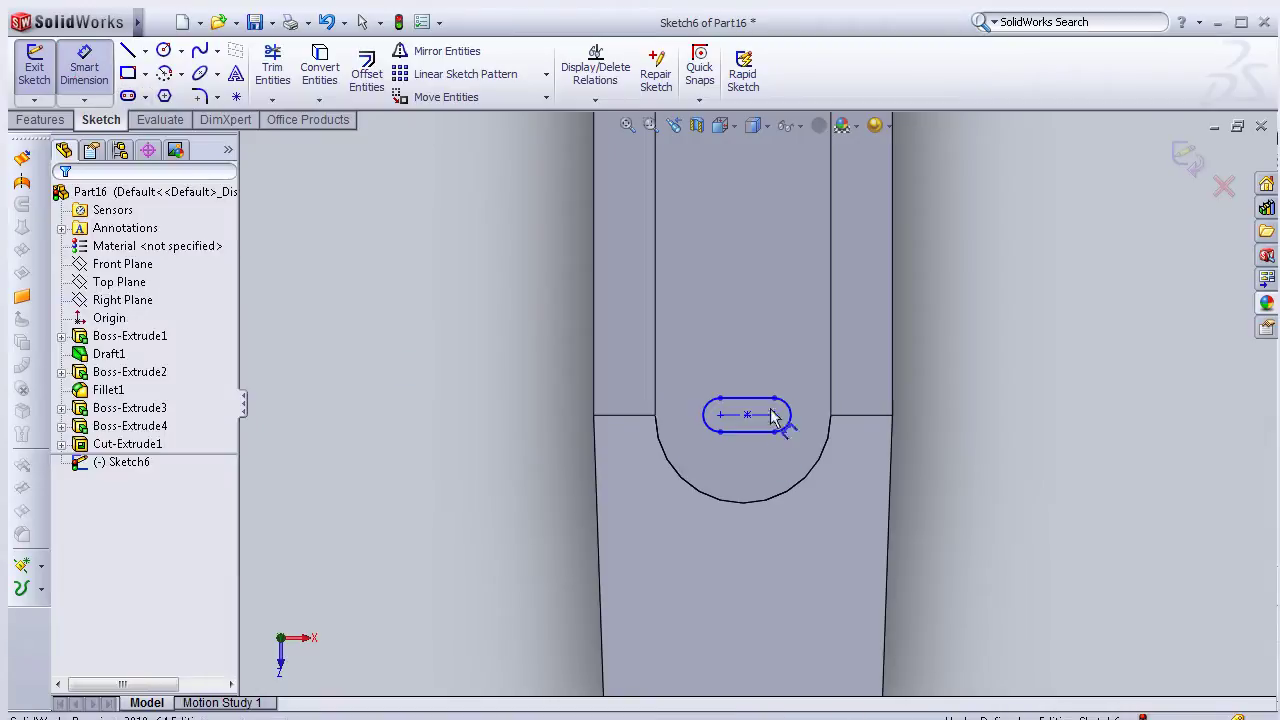
left_click(755, 378)
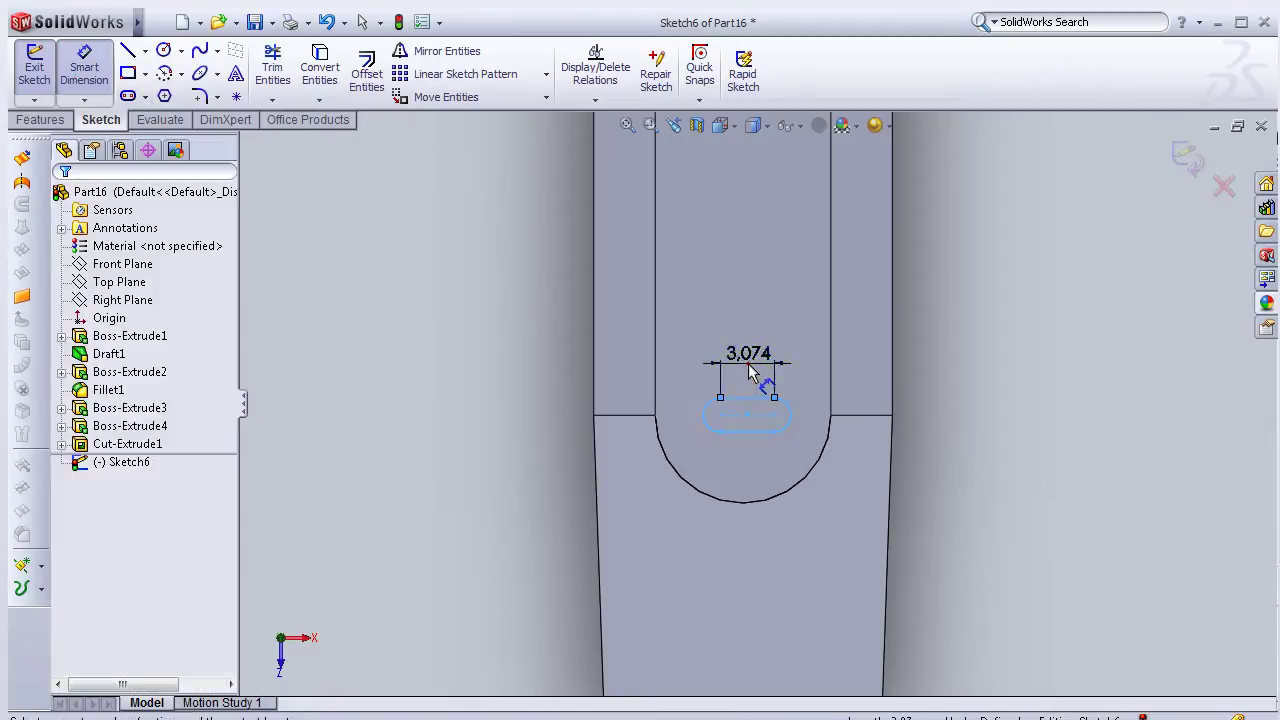
left_click(755, 372)
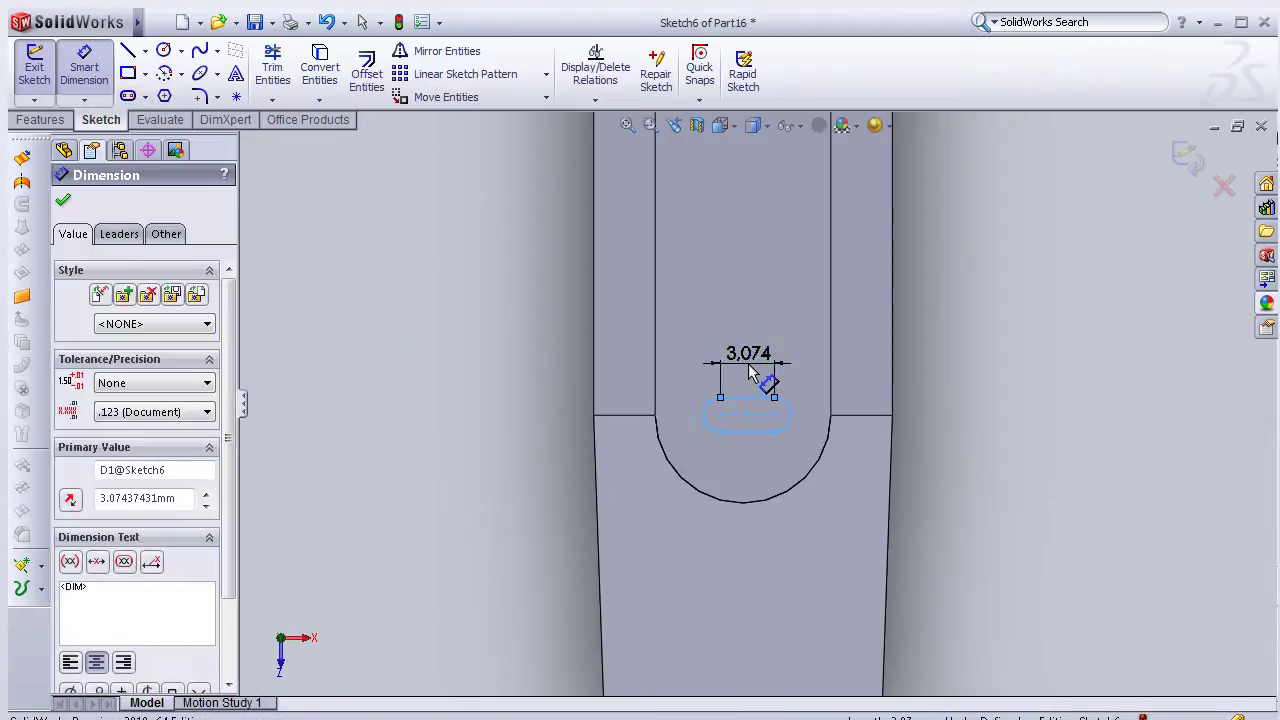
type("2")
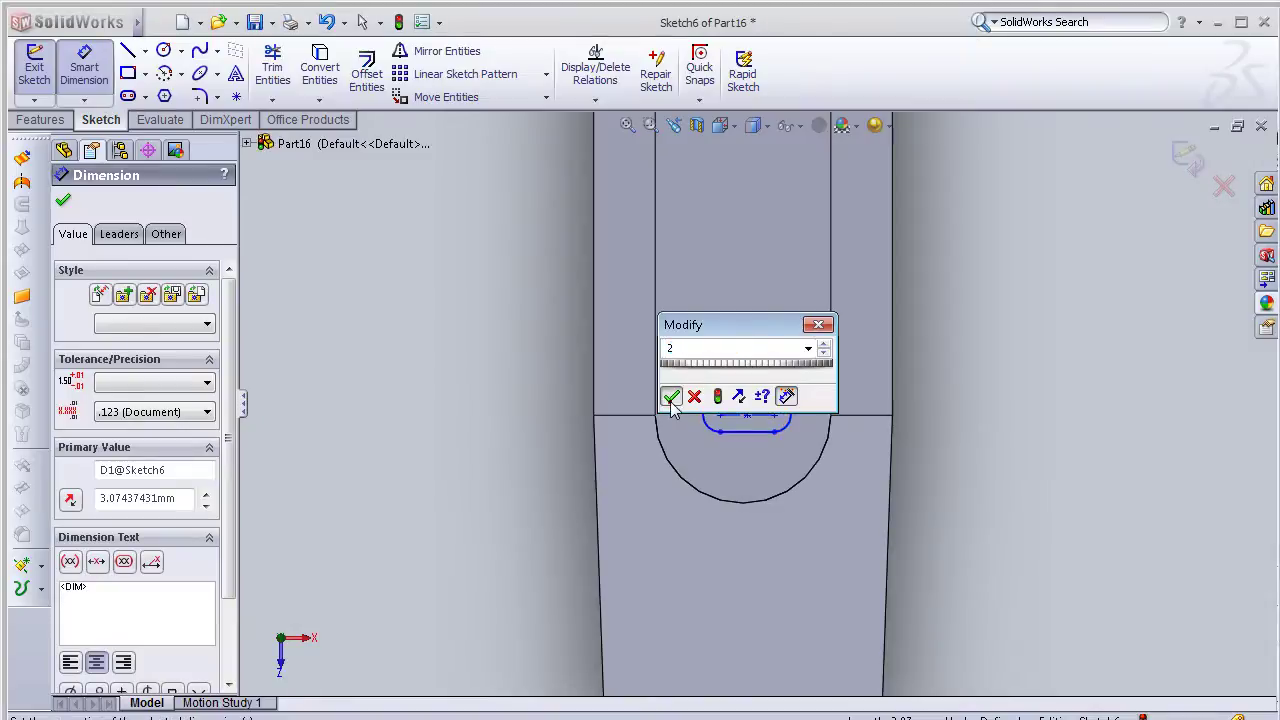
left_click(671, 397)
scroll(755, 443, "down", 2)
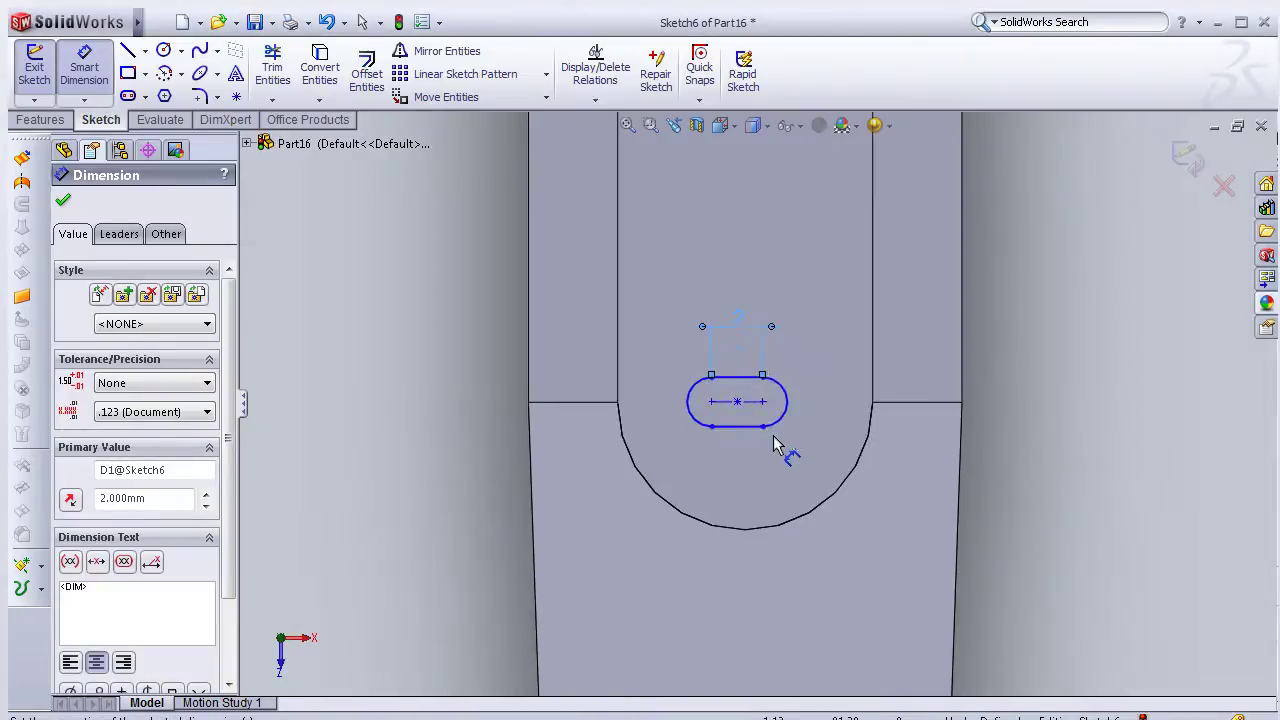
scroll(793, 432, "down", 1)
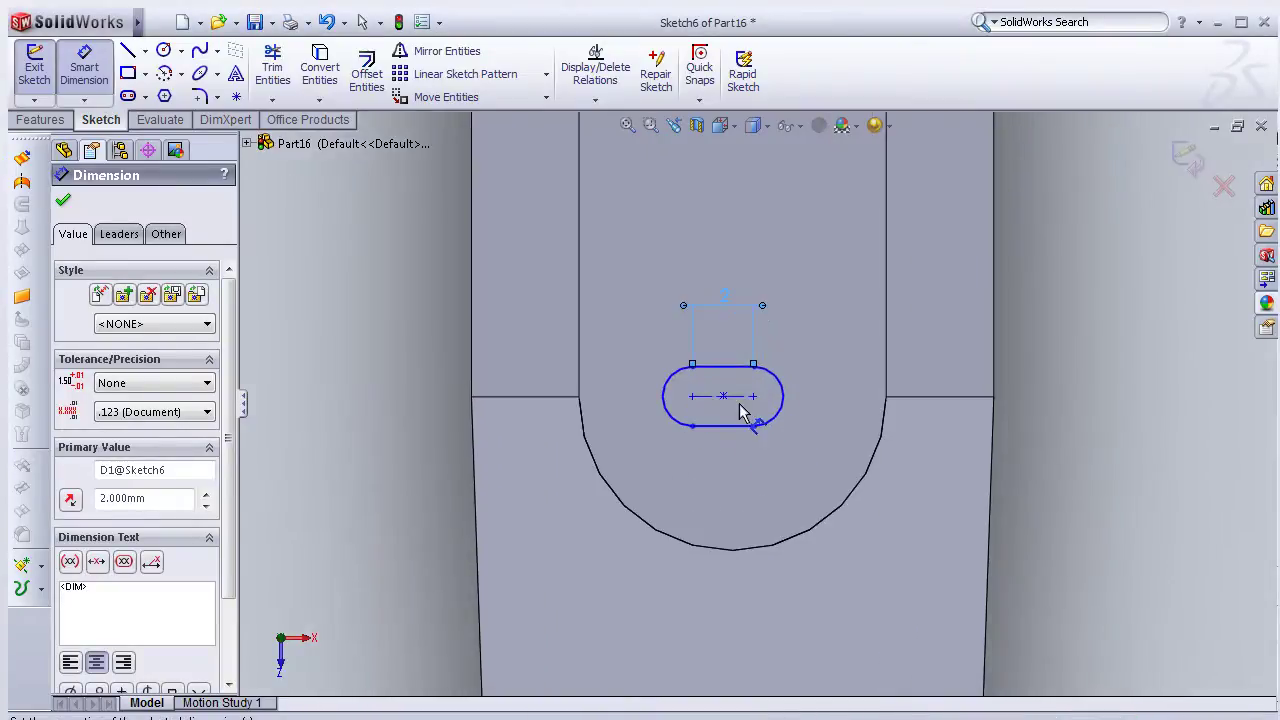
scroll(752, 460, "up", 1)
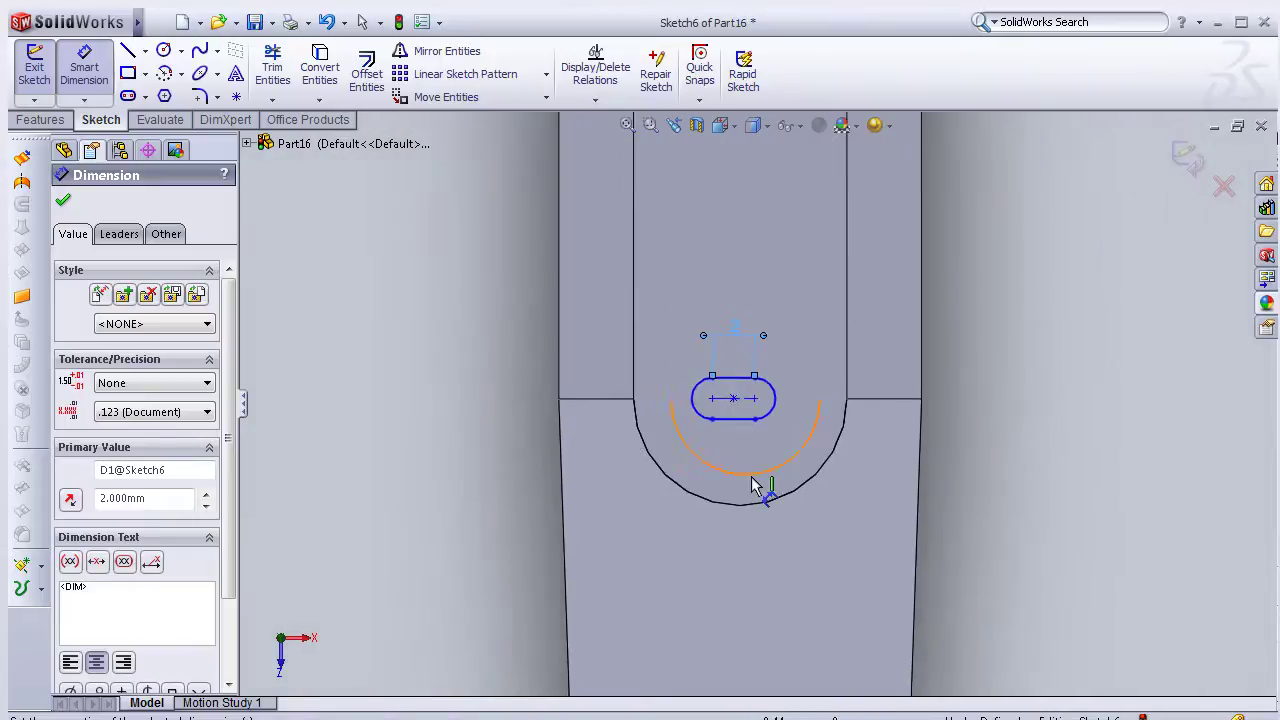
scroll(762, 484, "up", 1)
scroll(758, 476, "up", 1)
scroll(790, 400, "up", 1)
scroll(805, 300, "up", 2)
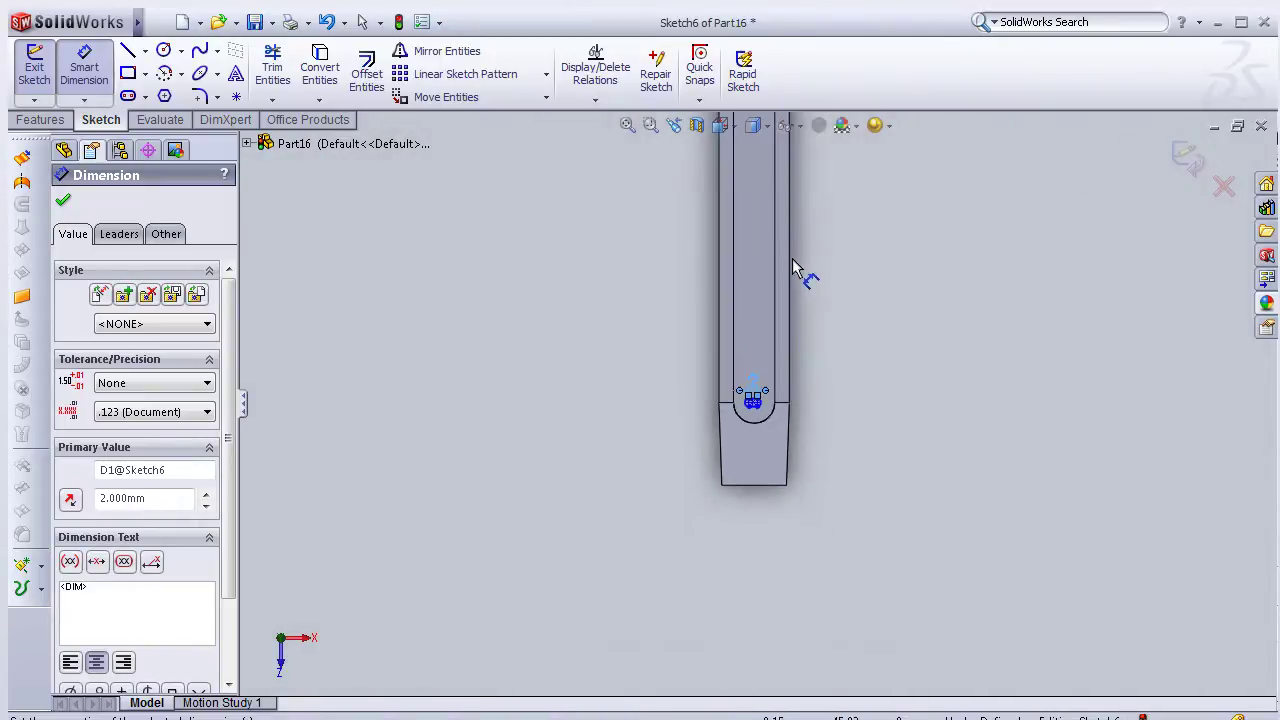
scroll(803, 255, "up", 1)
scroll(795, 252, "up", 1)
scroll(790, 250, "up", 1)
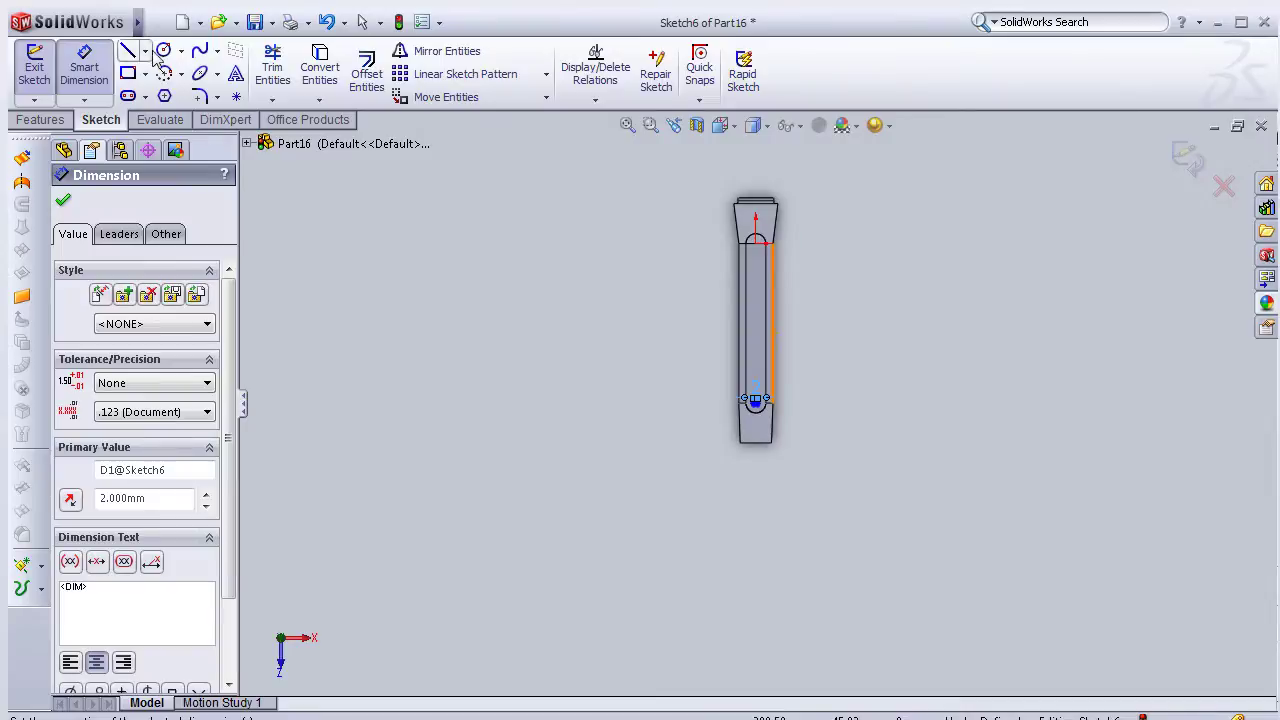
Draw a vertical construction centerline down the strap through the small slot
left_click(216, 97)
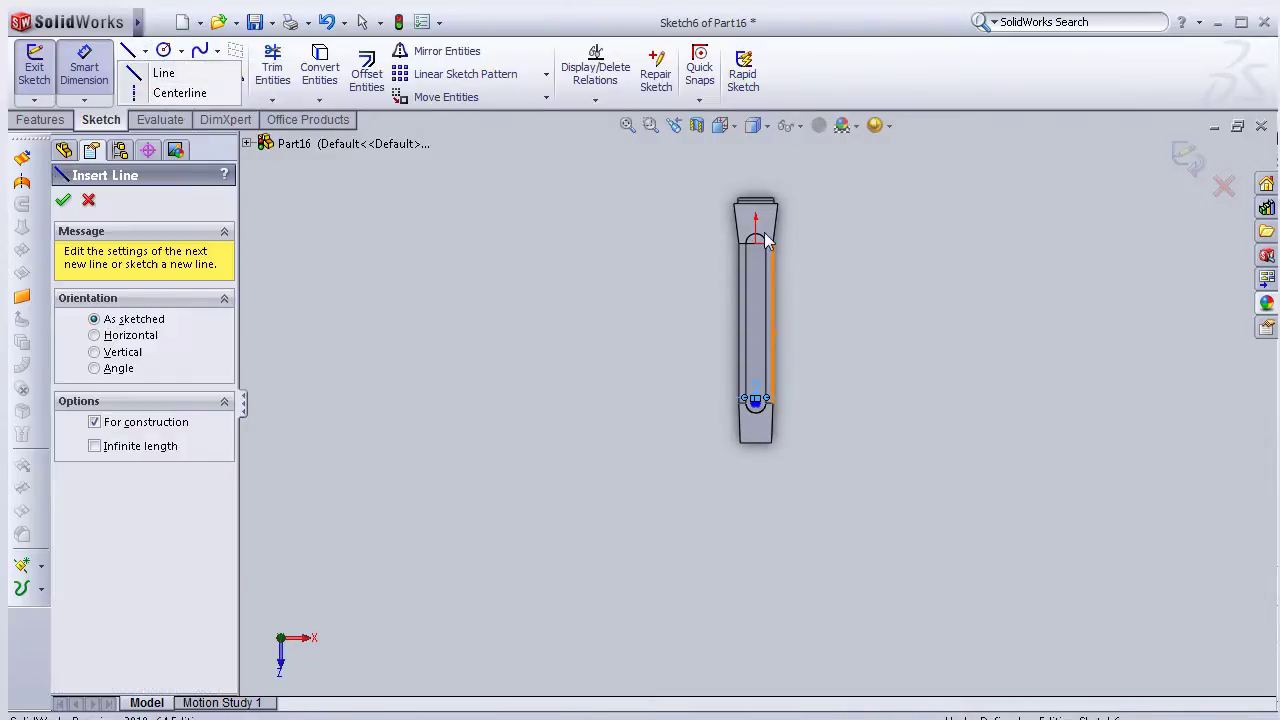
left_click(766, 517)
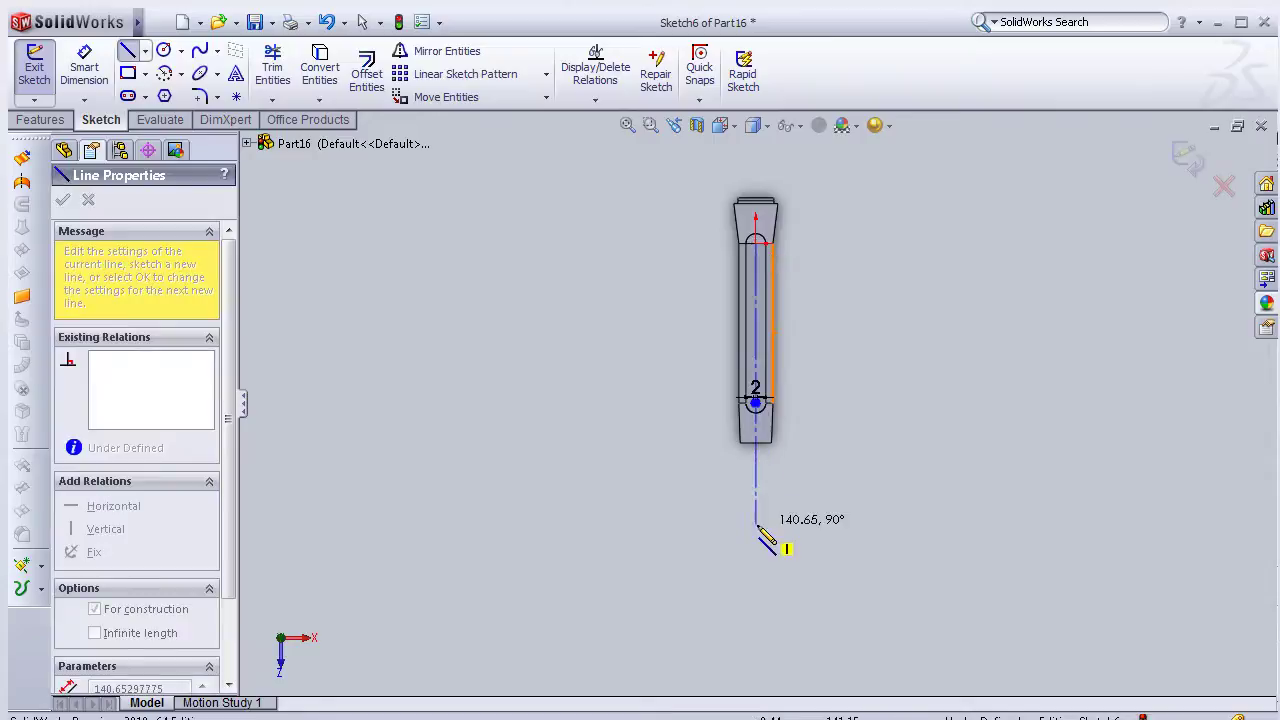
scroll(812, 402, "down", 1)
scroll(812, 403, "down", 2)
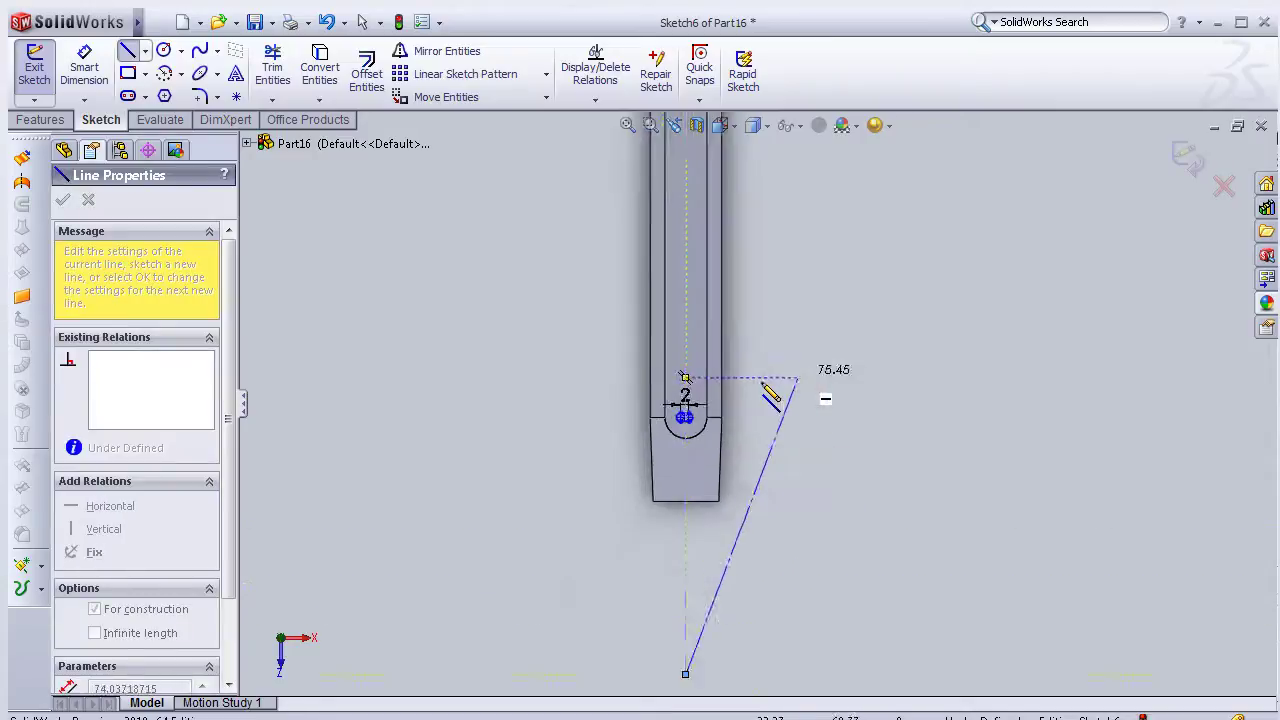
scroll(800, 400, "down", 2)
scroll(777, 400, "down", 1)
key("Escape")
key("Escape")
scroll(645, 466, "down", 3)
scroll(500, 460, "down", 3)
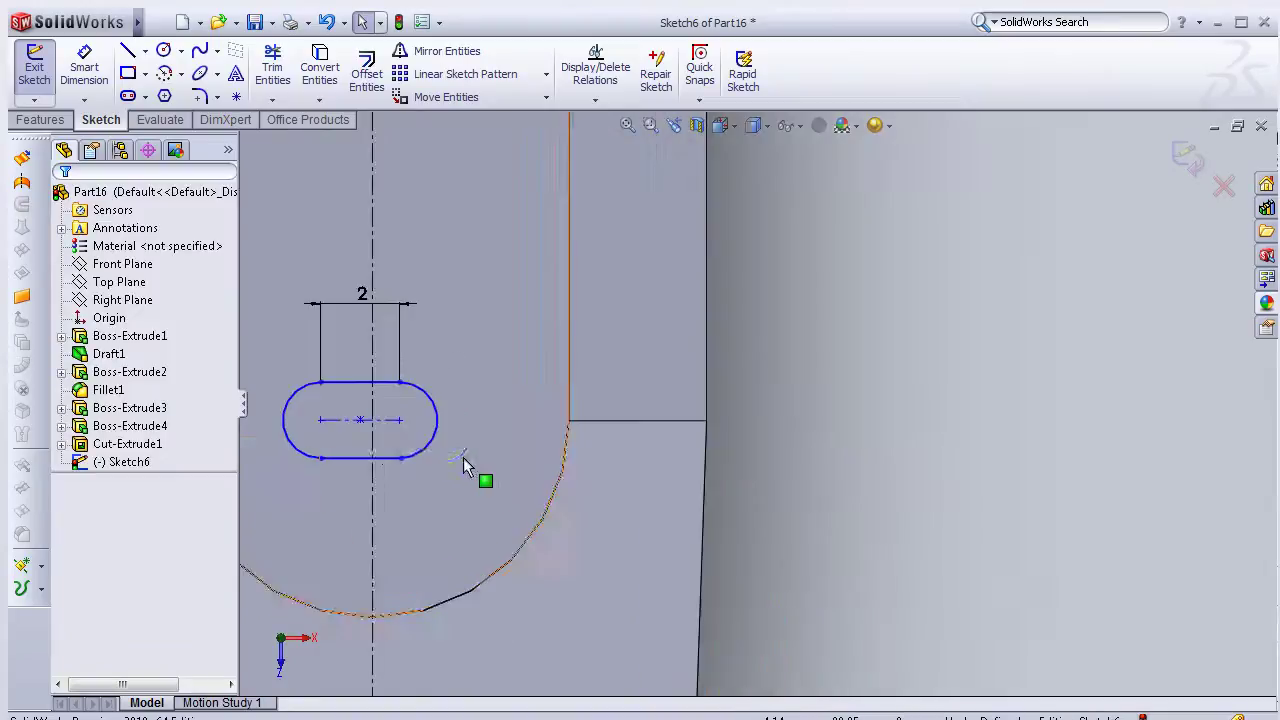
Make the slot's centre point coincident with the vertical centerline
left_click(370, 423)
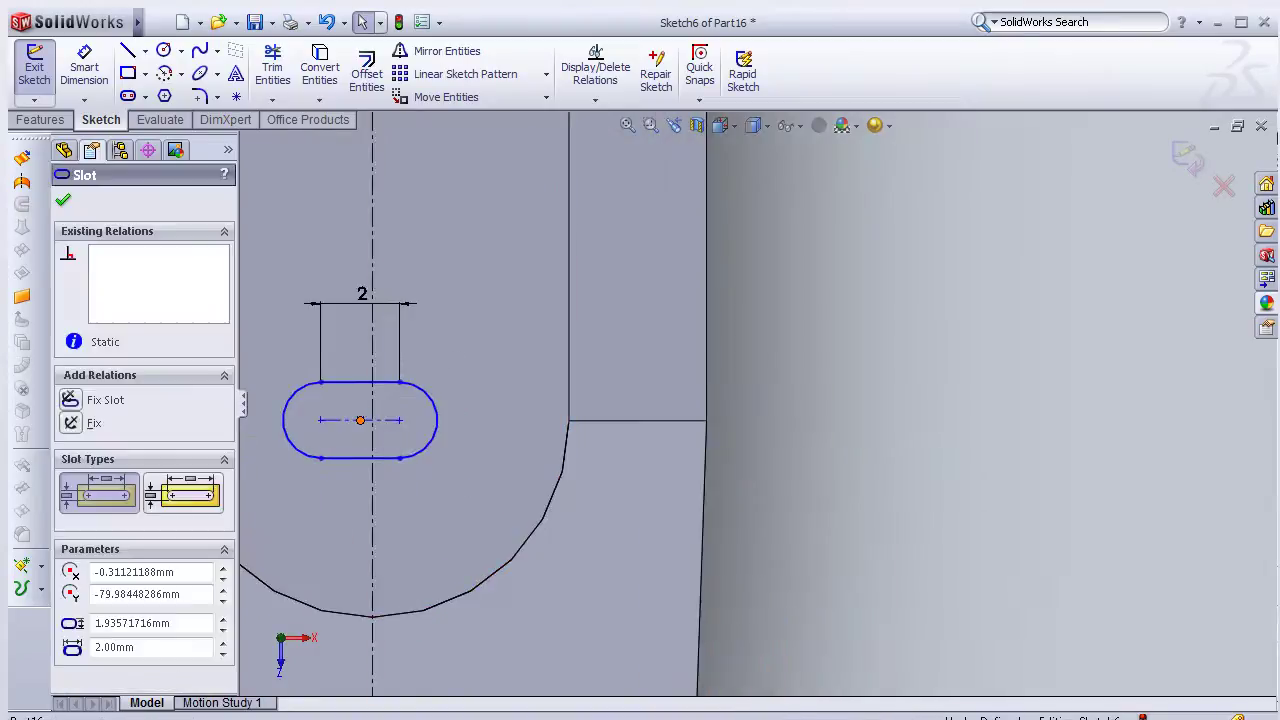
left_click(375, 447)
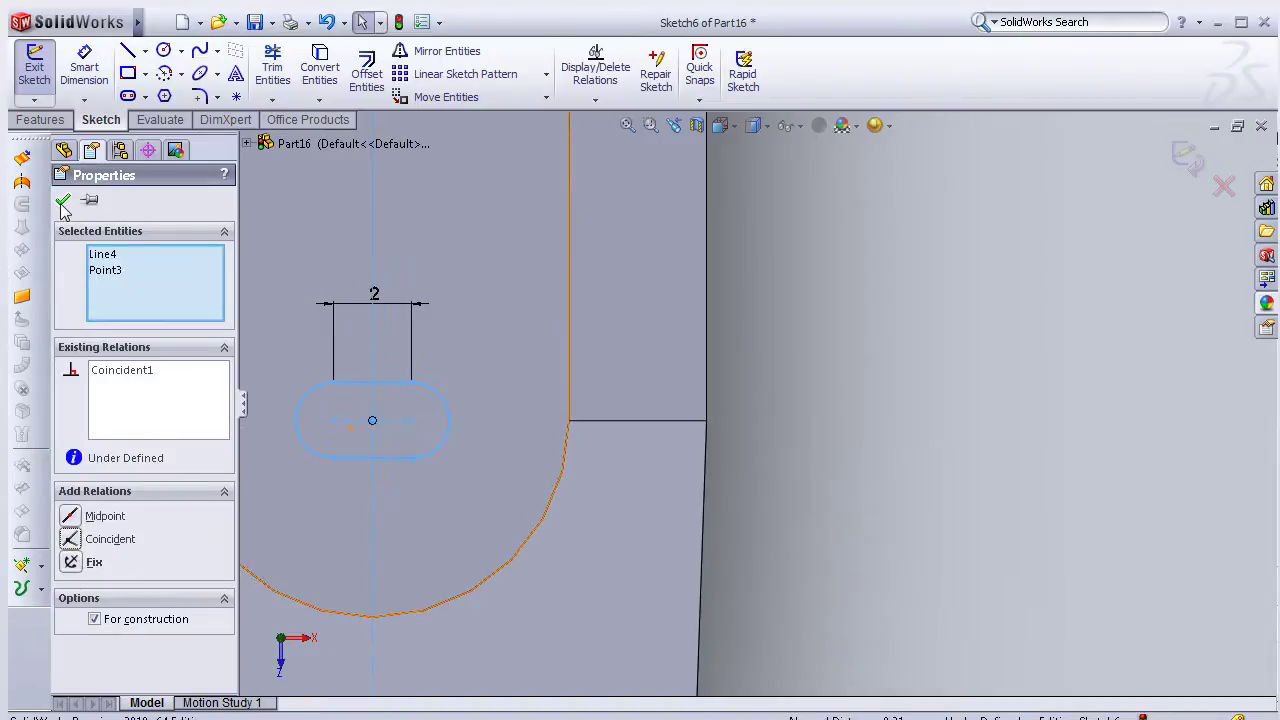
left_click(62, 203)
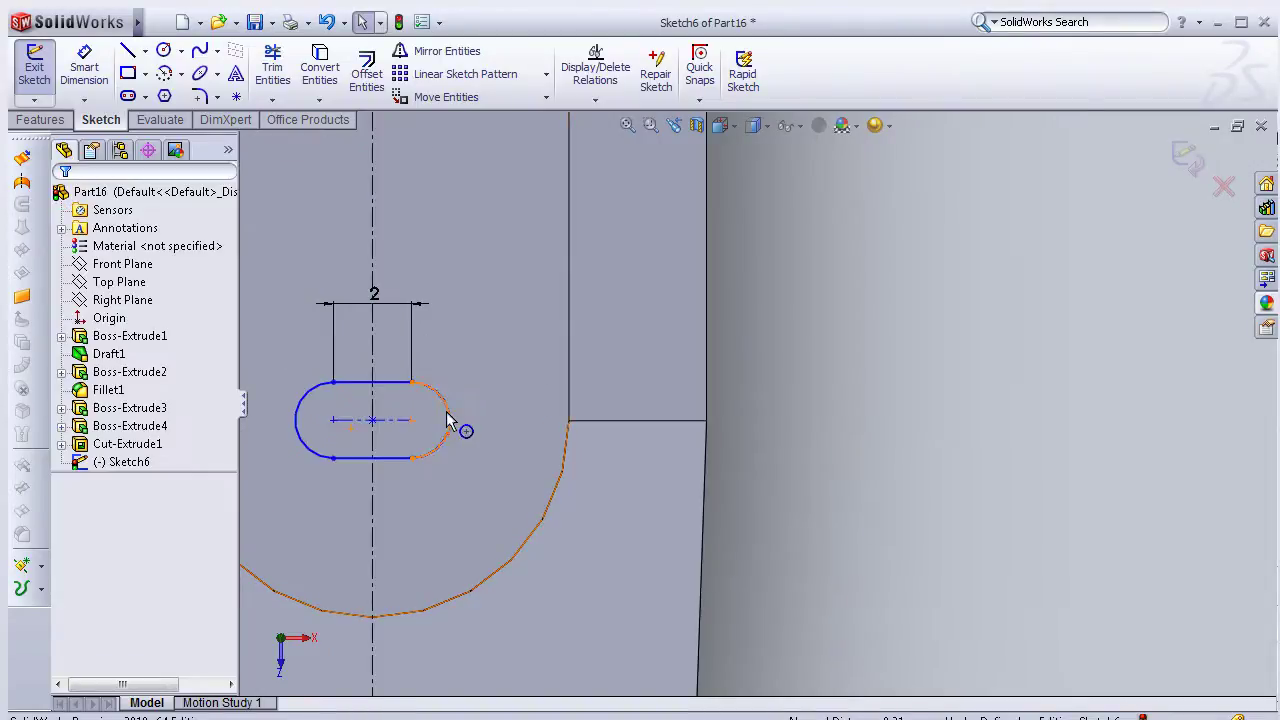
Dimension the small slot's end radius to 1 mm
left_click(84, 70)
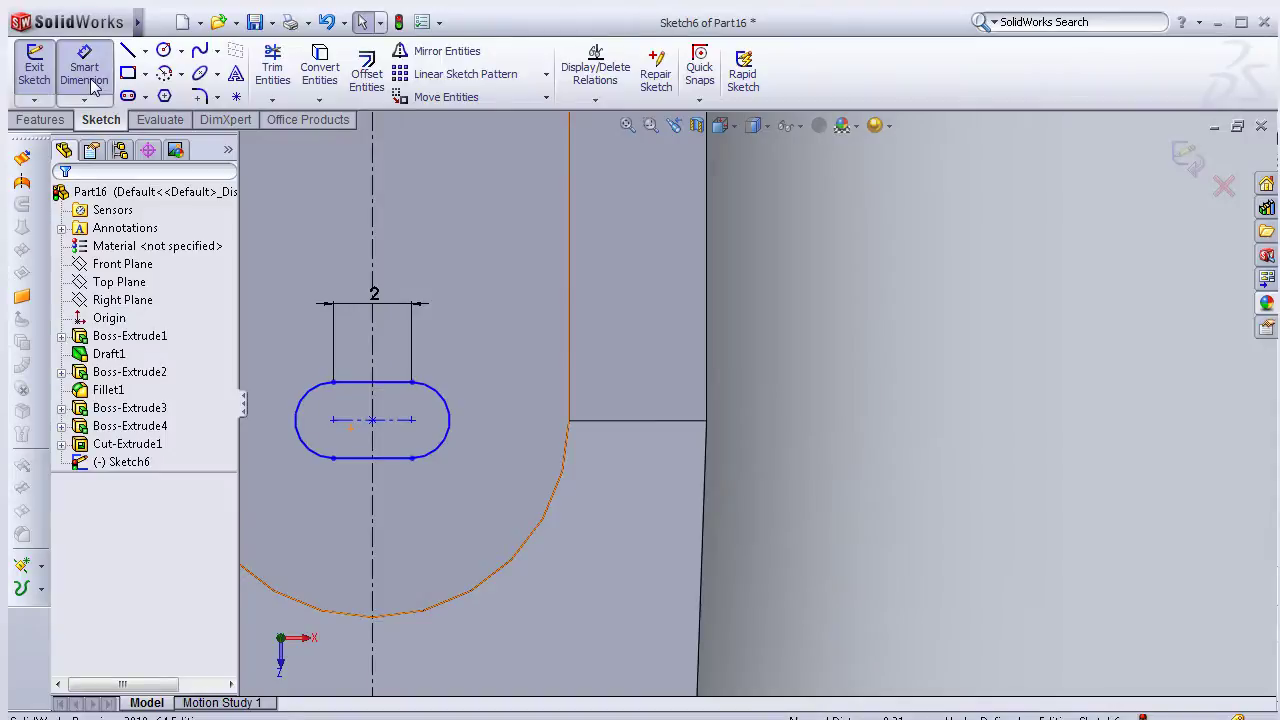
left_click(465, 413)
left_click(478, 430)
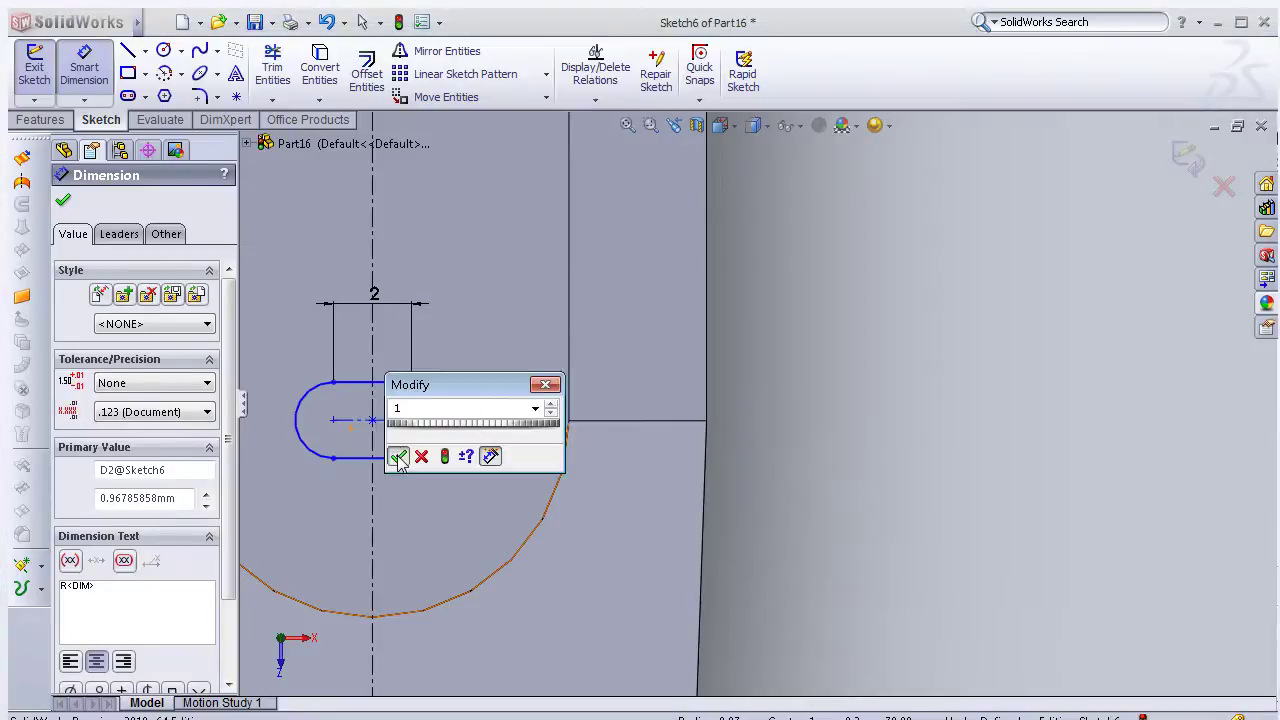
left_click(398, 457)
scroll(437, 397, "up", 3)
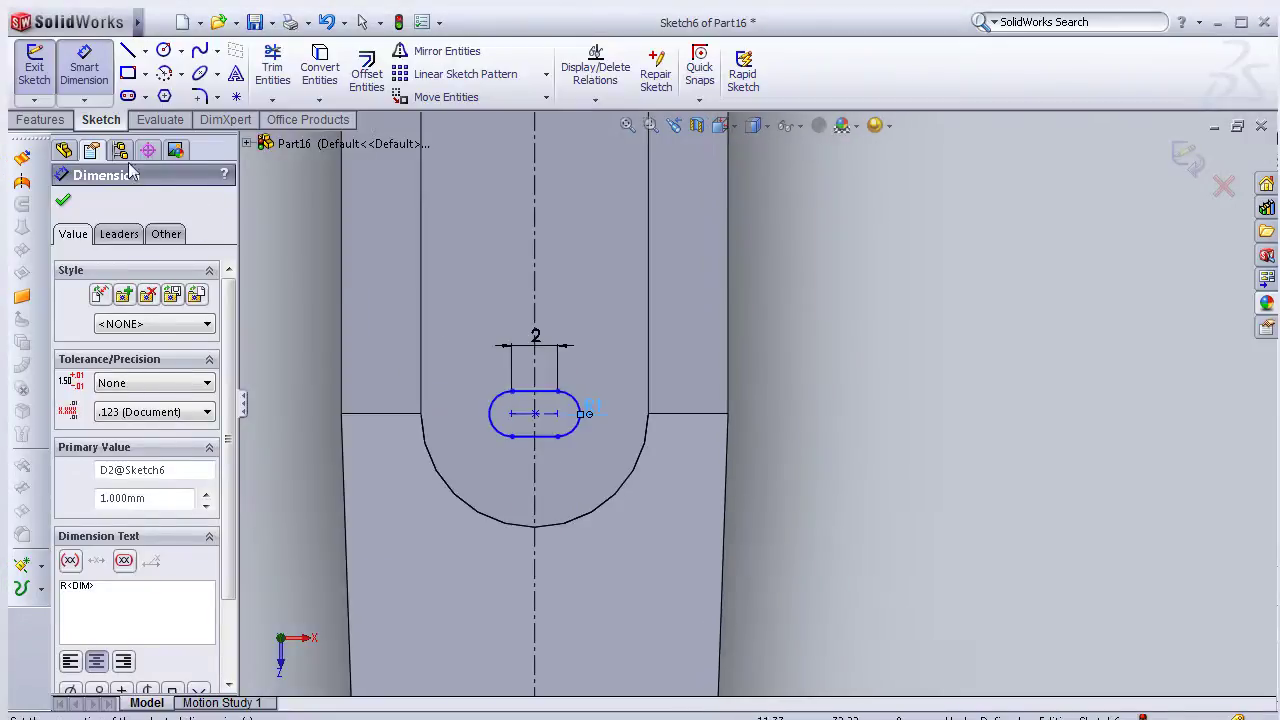
left_click(40, 119)
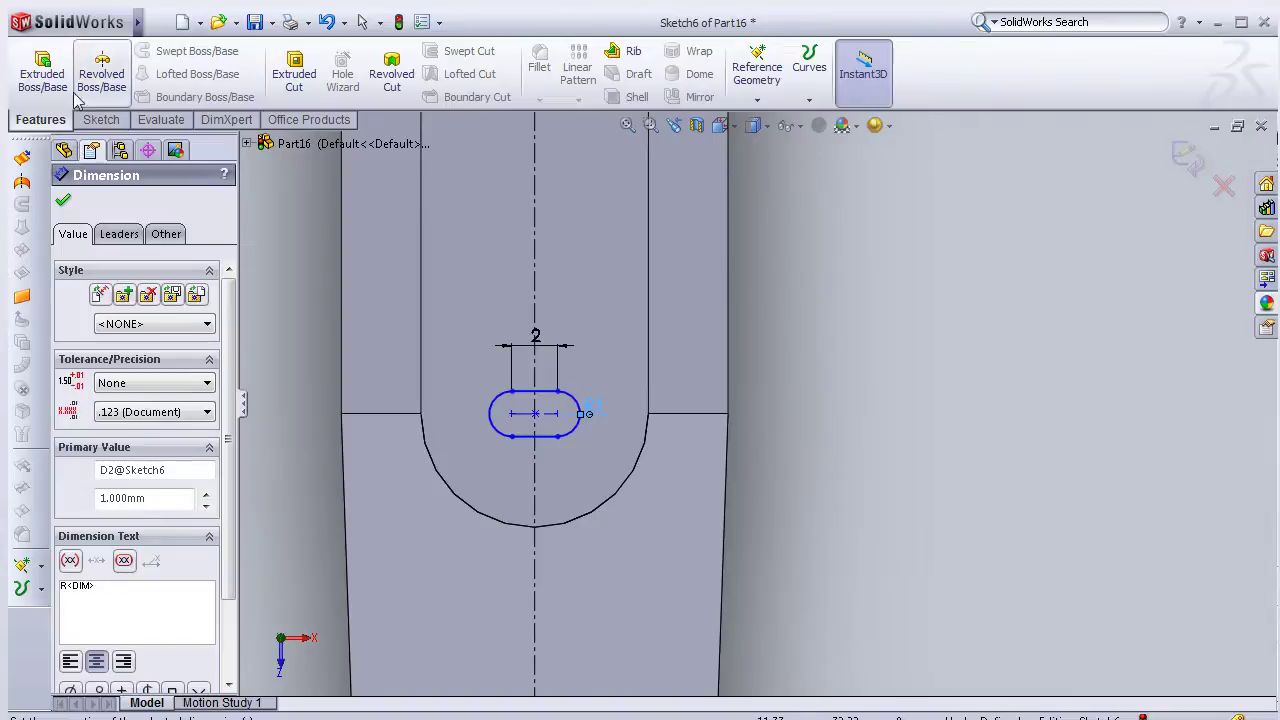
left_click(279, 76)
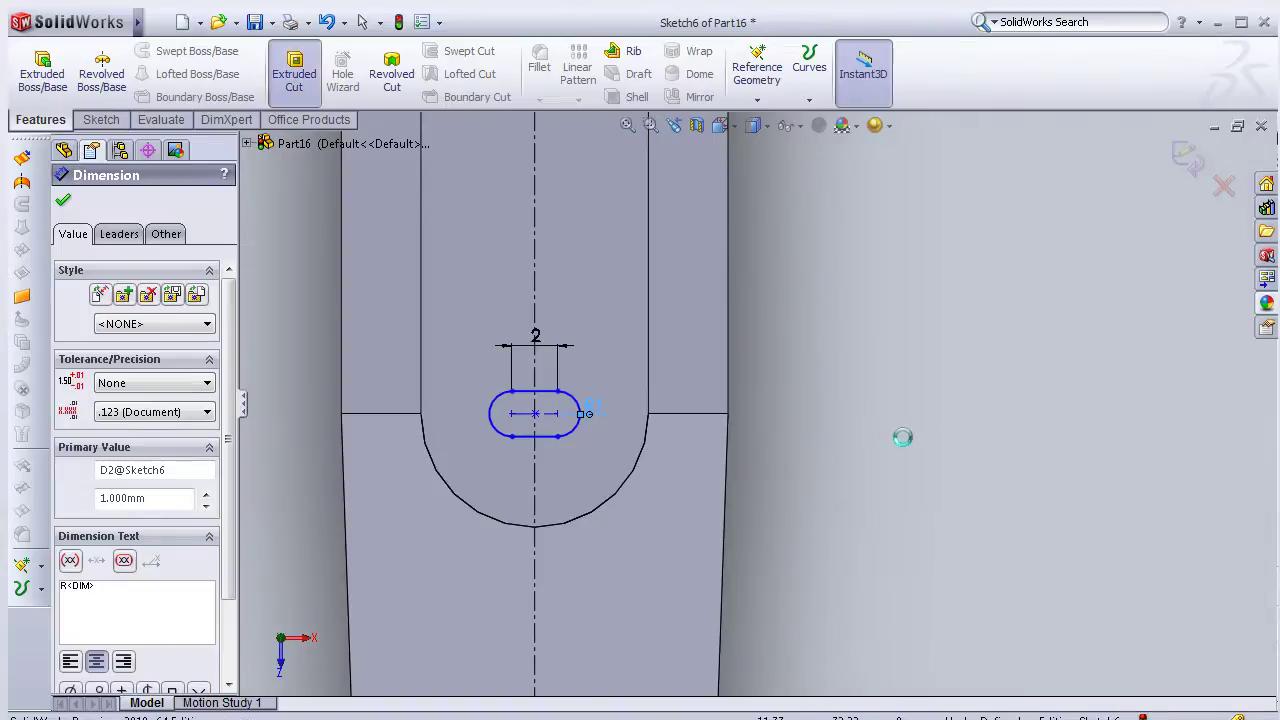
Set the small slot cut Cut-Extrude2 to go Through All the strap
mouse_move(857, 431)
middle_mouse_down()
mouse_move(794, 477)
mouse_move(695, 503)
mouse_move(714, 497)
middle_mouse_up()
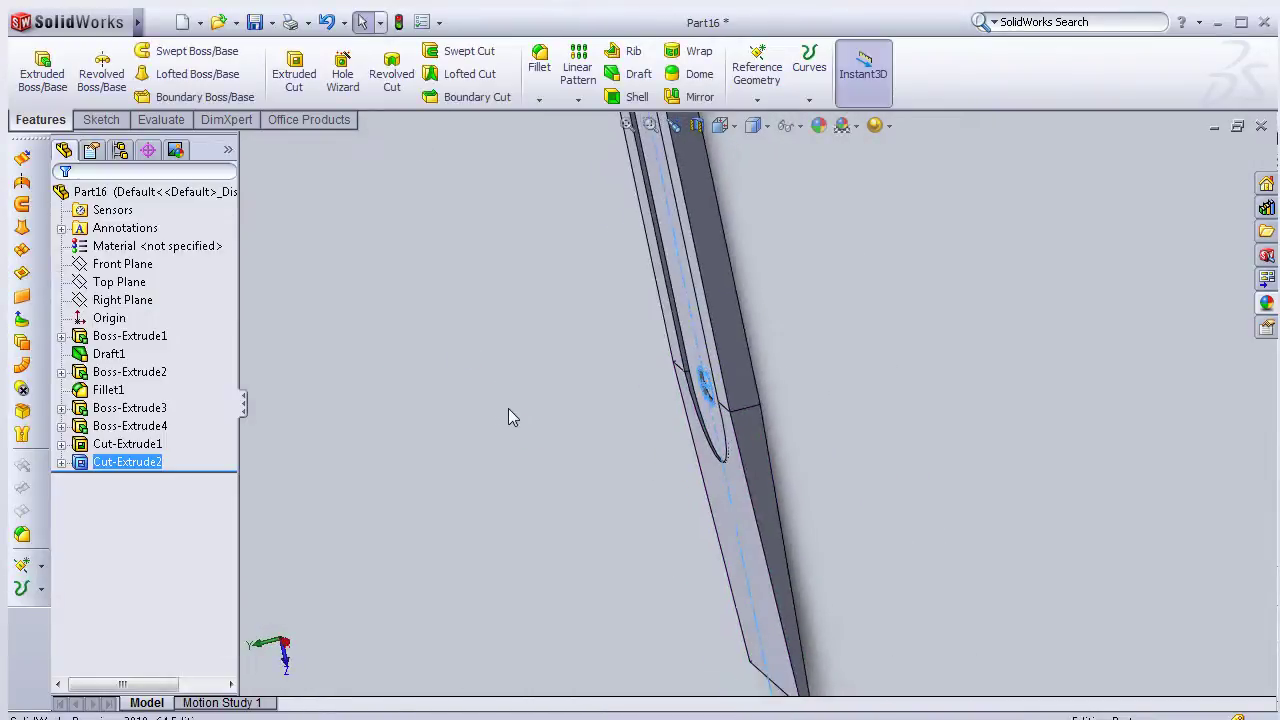
middle_click_drag(557, 401, 604, 383)
scroll(783, 394, "down", 3)
scroll(771, 371, "down", 2)
scroll(814, 429, "down", 2)
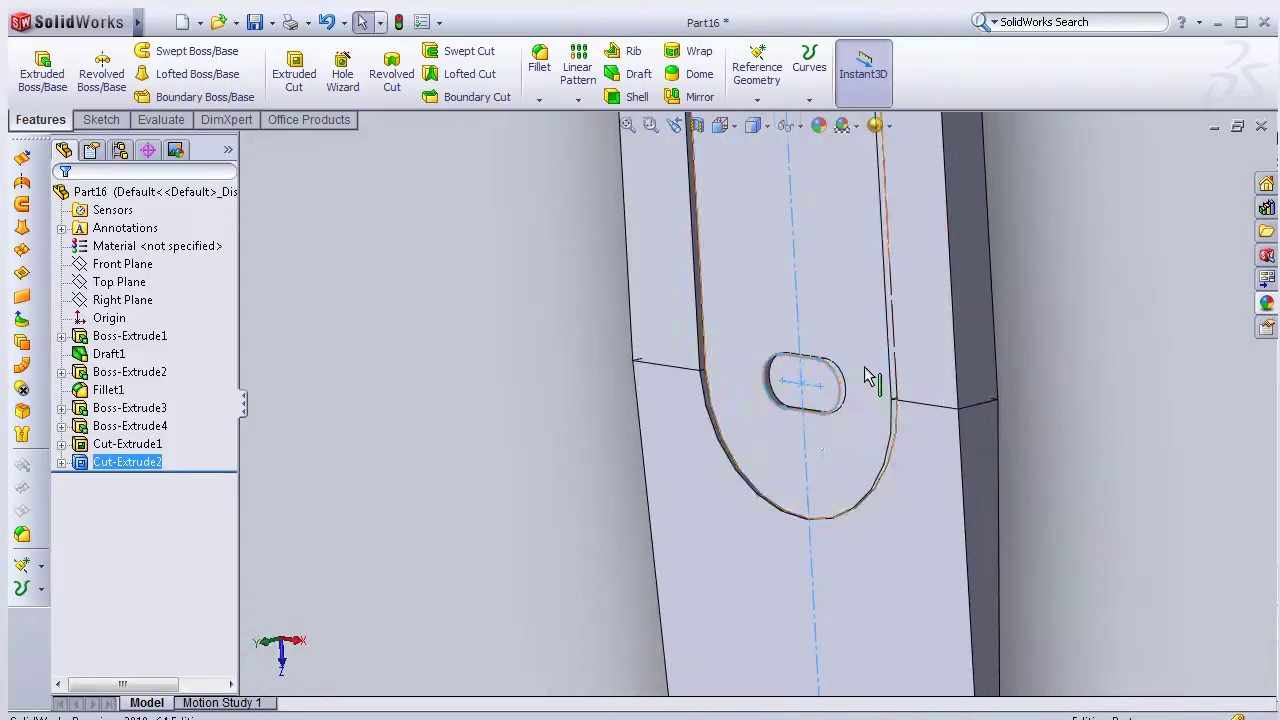
mouse_move(991, 409)
middle_mouse_down()
mouse_move(829, 460)
mouse_move(849, 460)
middle_mouse_up()
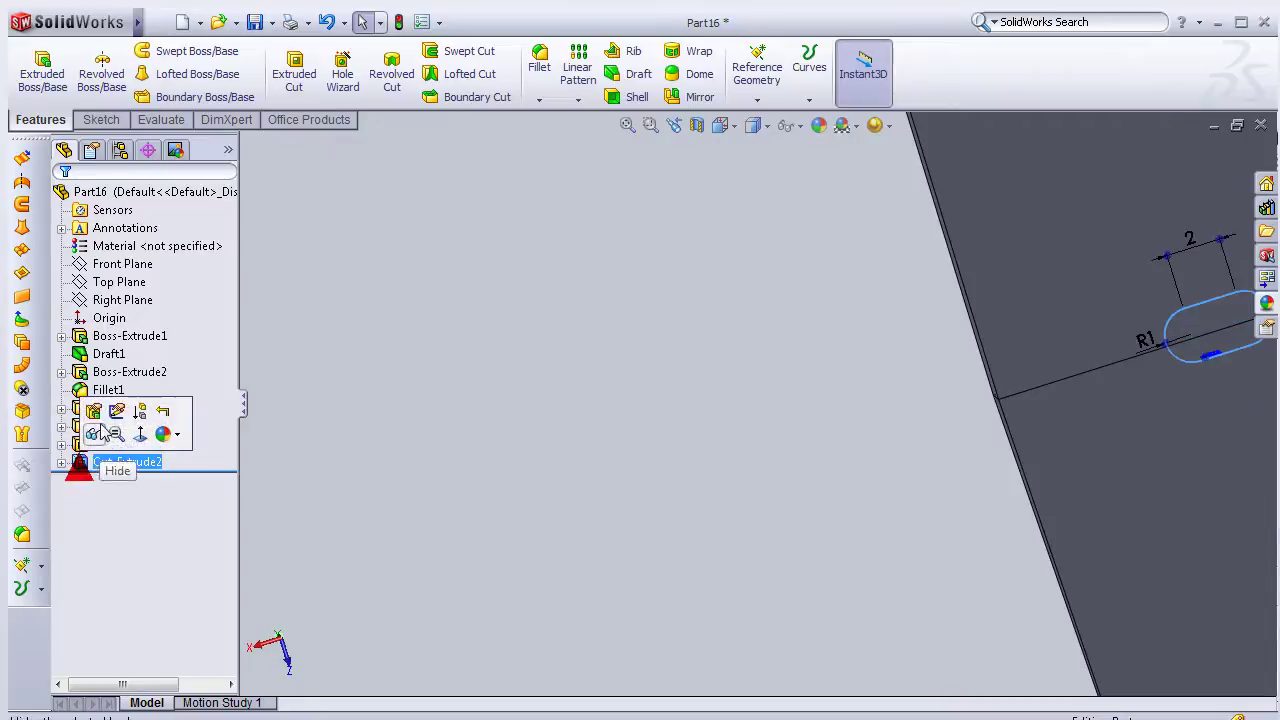
left_click(133, 421)
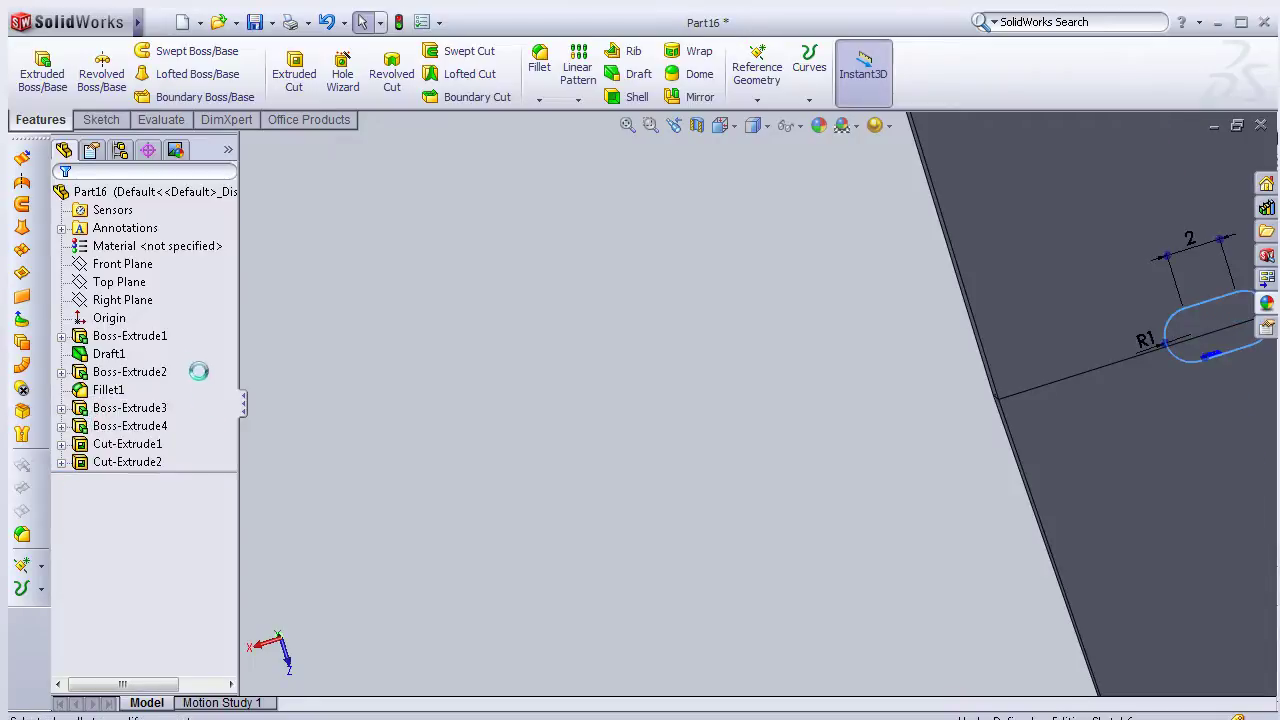
left_click(180, 316)
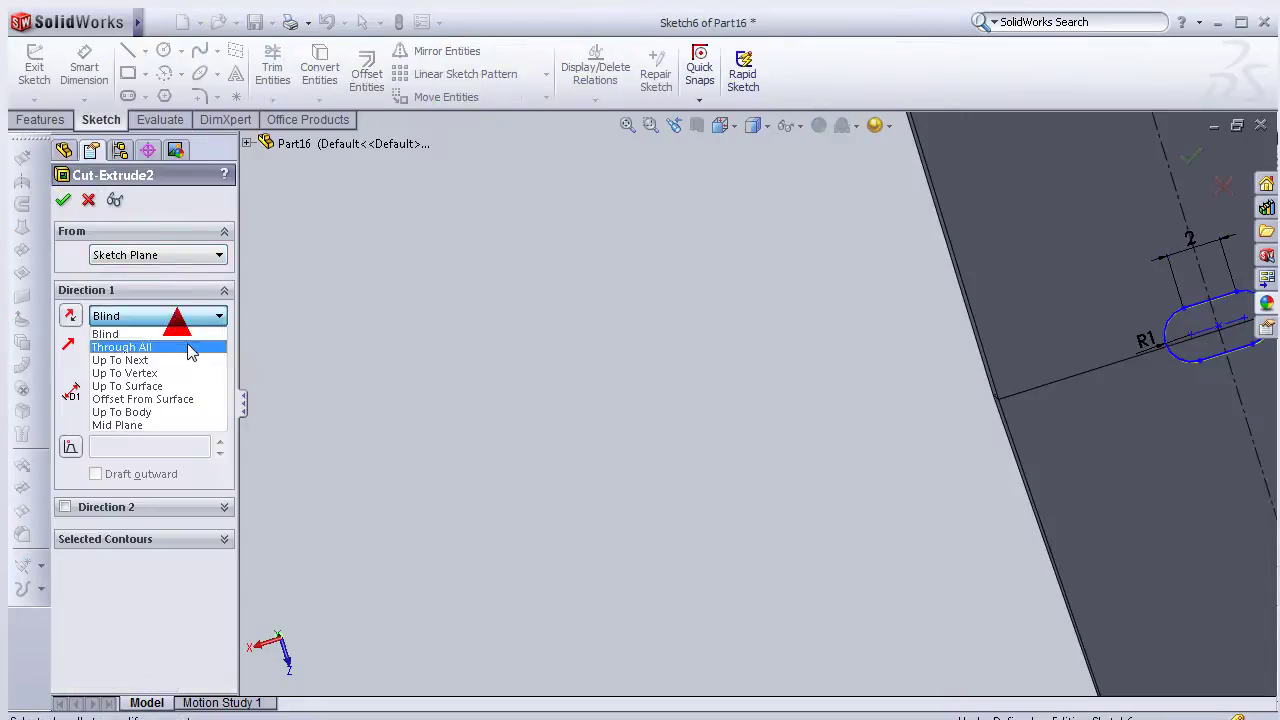
left_click(215, 346)
left_click(64, 204)
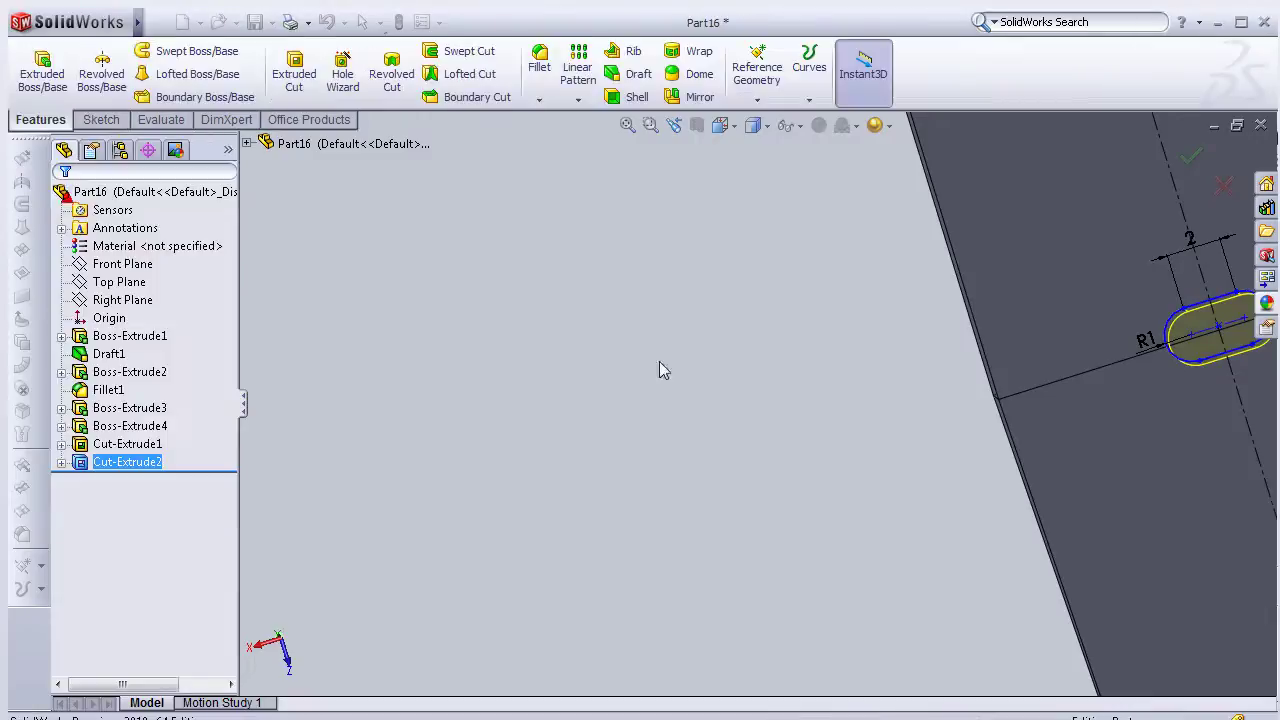
Orbit the strap to face the slotted surface and check the cut
mouse_move(702, 388)
middle_mouse_down()
mouse_move(600, 414)
mouse_move(972, 306)
middle_mouse_up()
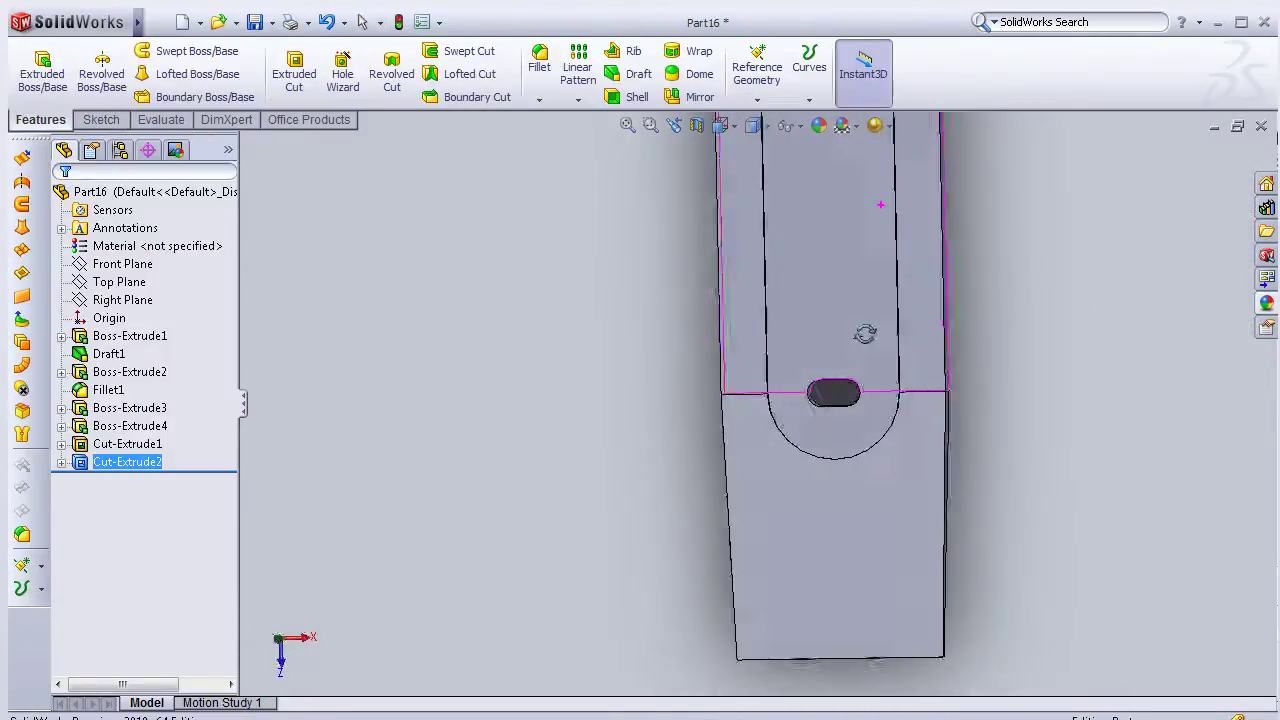
middle_click_drag(972, 306, 697, 381)
scroll(760, 385, "up", 3)
mouse_move(904, 319)
middle_mouse_down()
mouse_move(598, 372)
mouse_move(634, 354)
middle_mouse_up()
scroll(645, 364, "down", 2)
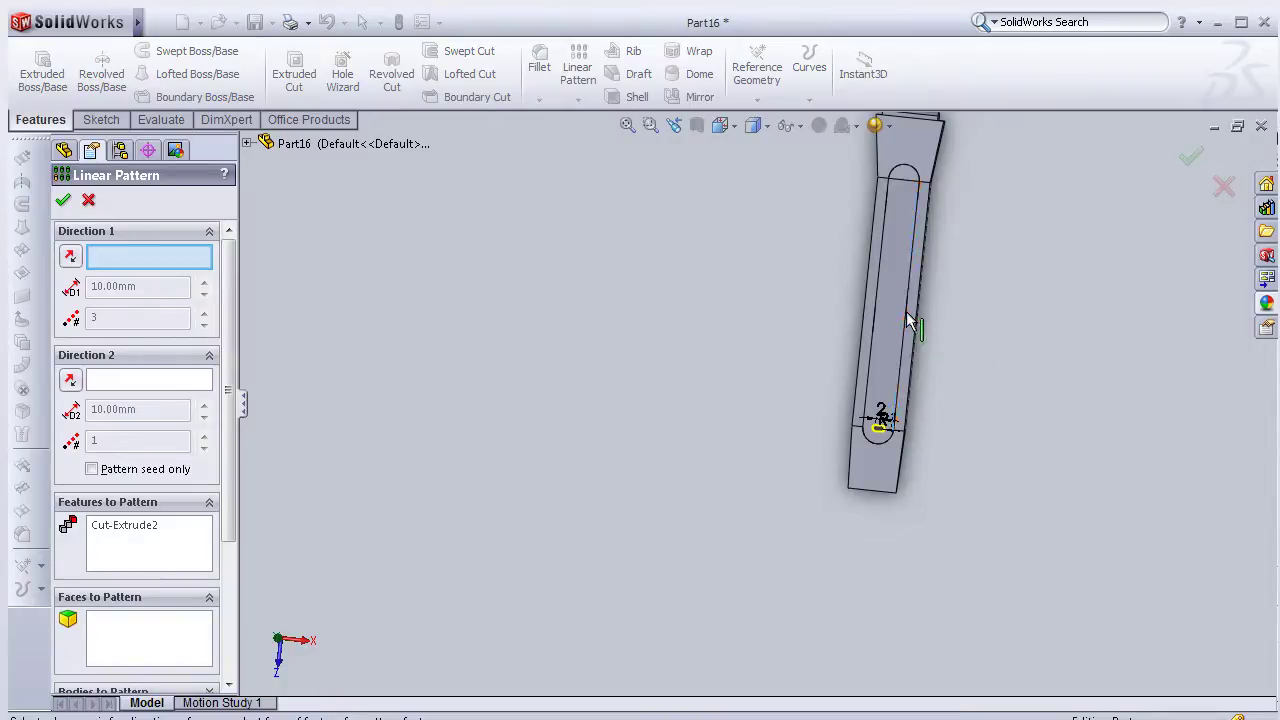
Pattern the slot cut 10 times at 7.50 mm spacing along the strap's long edge
left_click(904, 311)
scroll(775, 350, "down", 2)
scroll(765, 370, "down", 1)
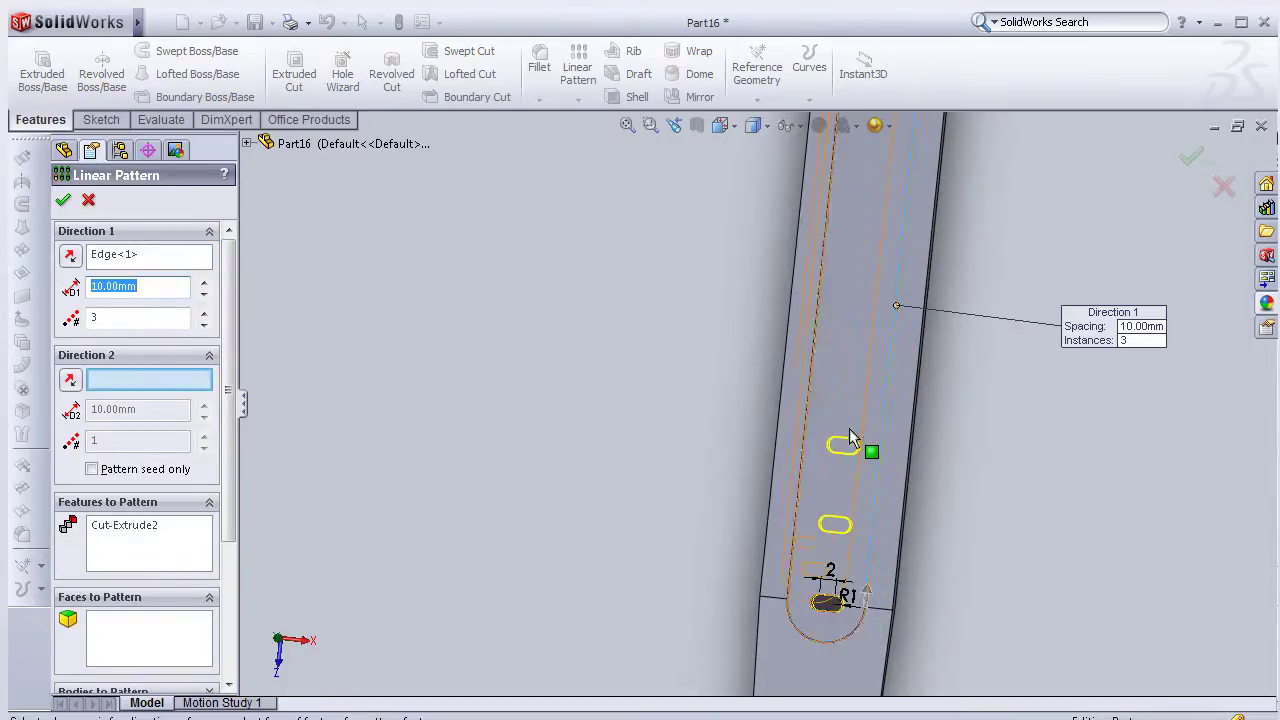
scroll(750, 395, "up", 1)
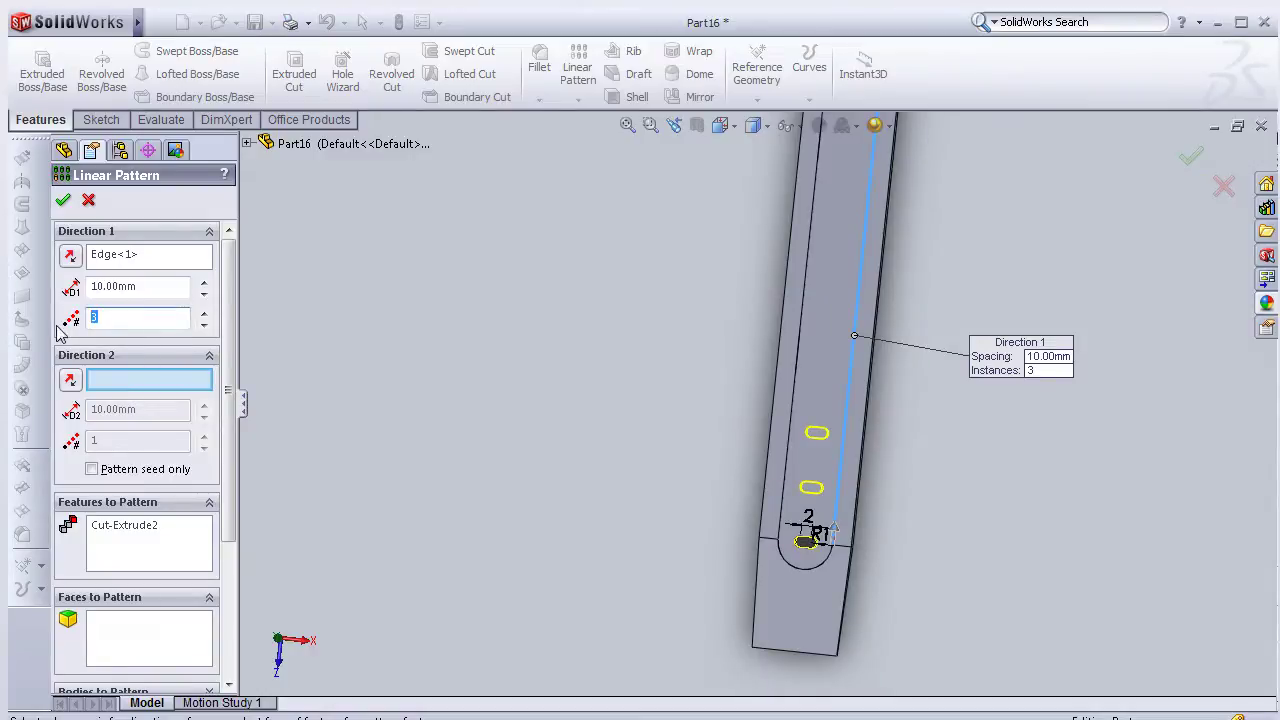
left_click(139, 317)
type("10")
left_click(140, 286)
type("7.")
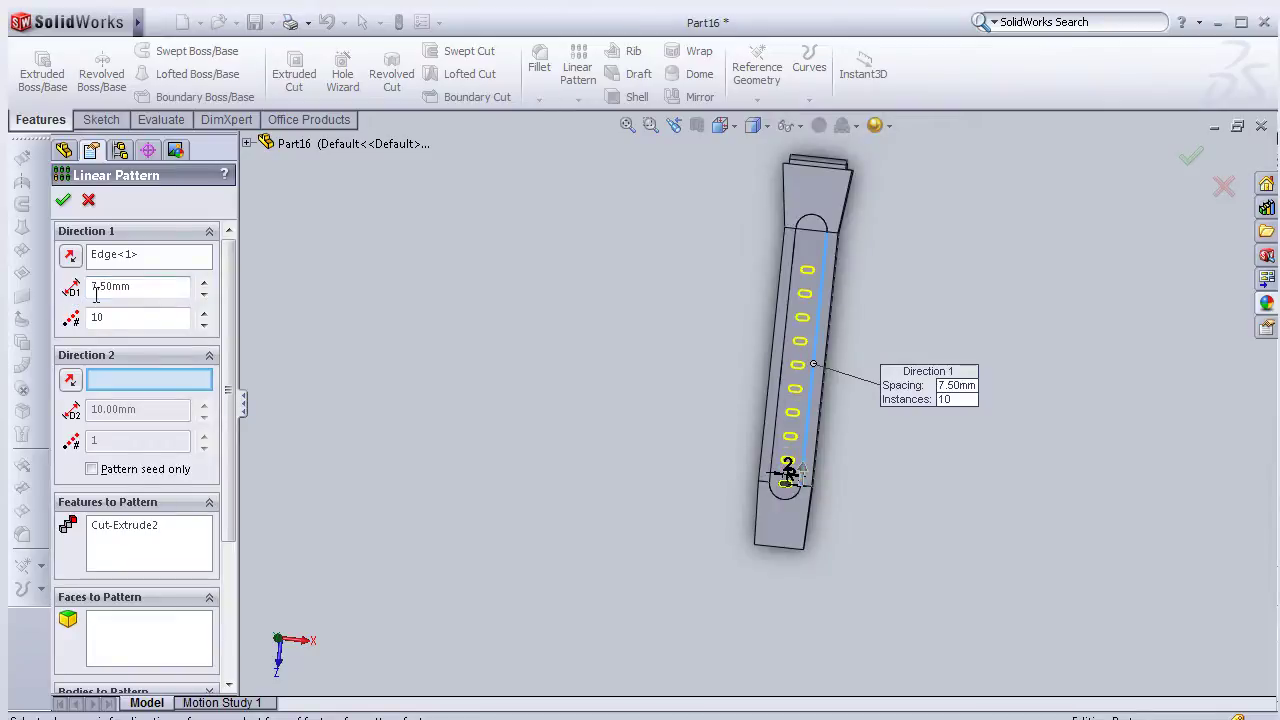
middle_click_drag(467, 319, 437, 306)
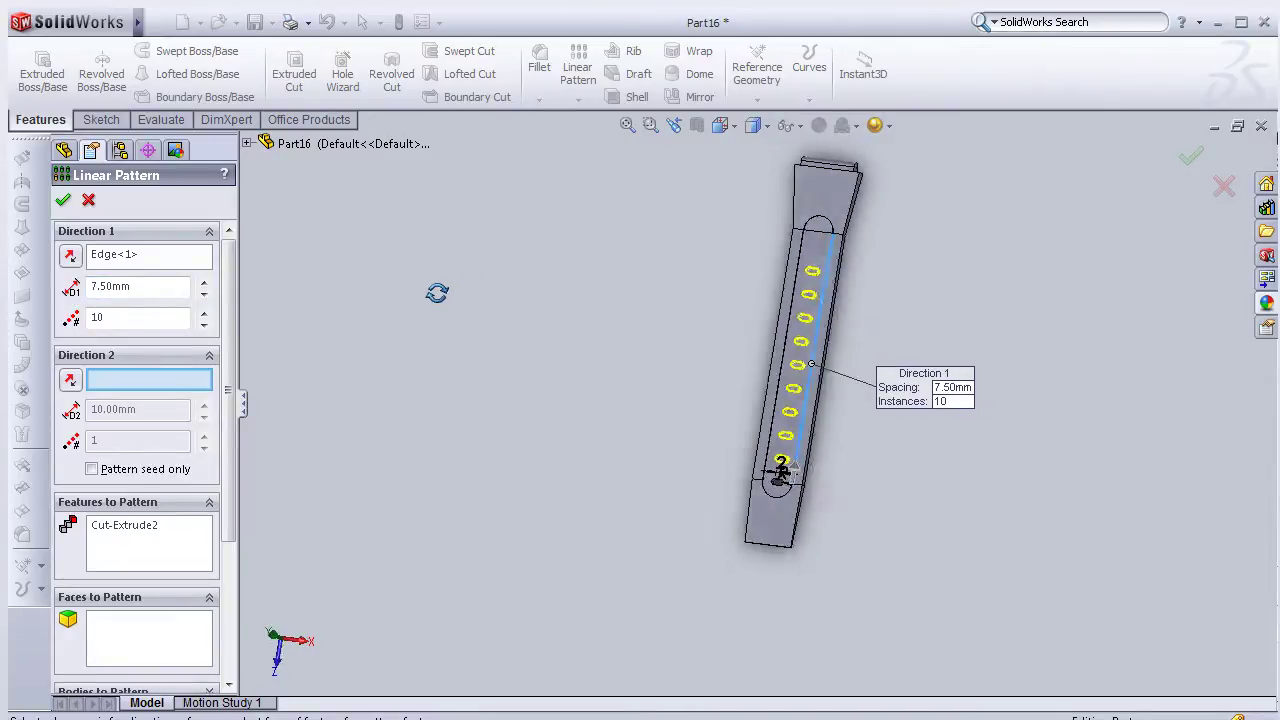
left_click(64, 203)
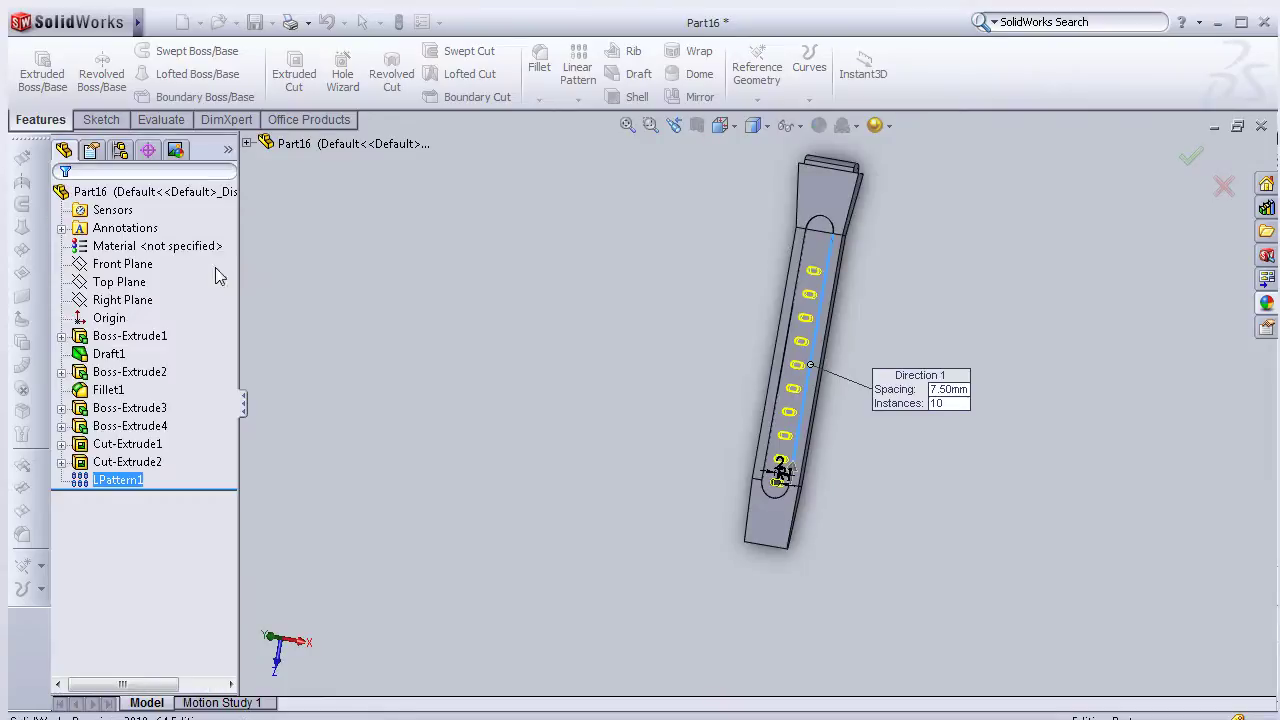
mouse_move(562, 332)
middle_mouse_down()
mouse_move(594, 343)
mouse_move(632, 328)
middle_mouse_up()
scroll(606, 256, "down", 3)
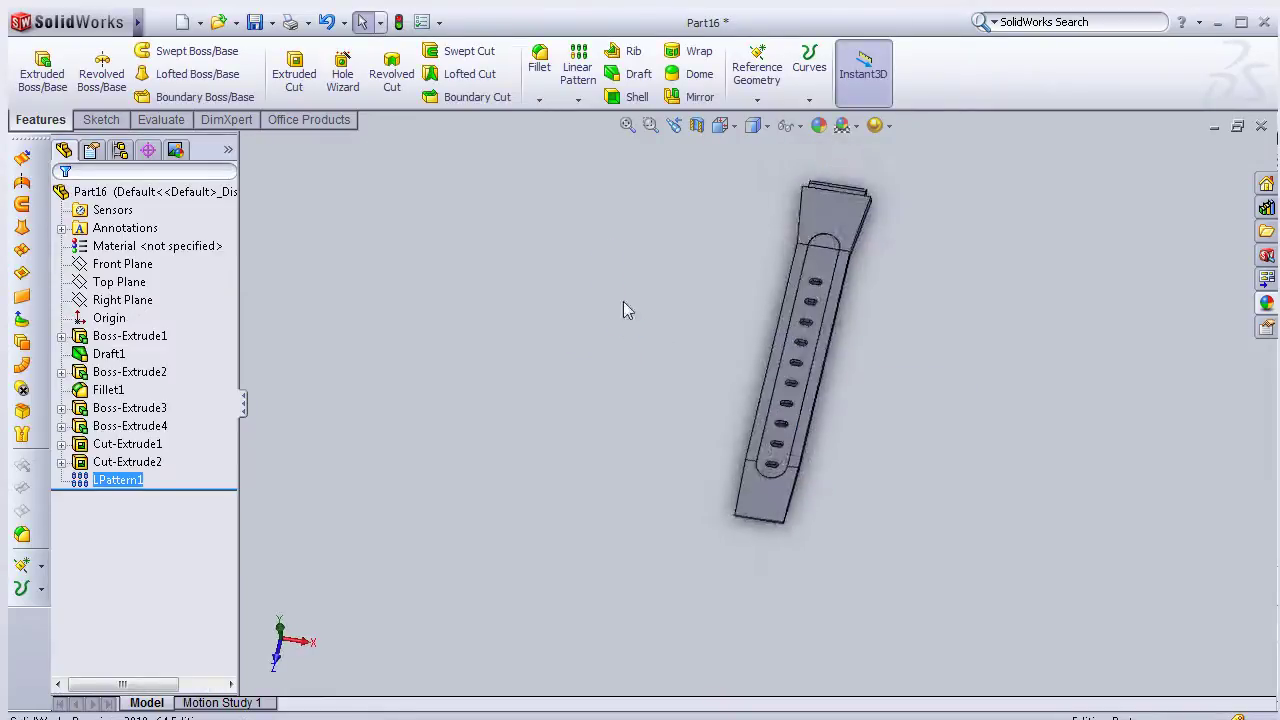
Set up a constant-radius fillet of 3 mm
left_click(539, 60)
scroll(937, 648, "down", 2)
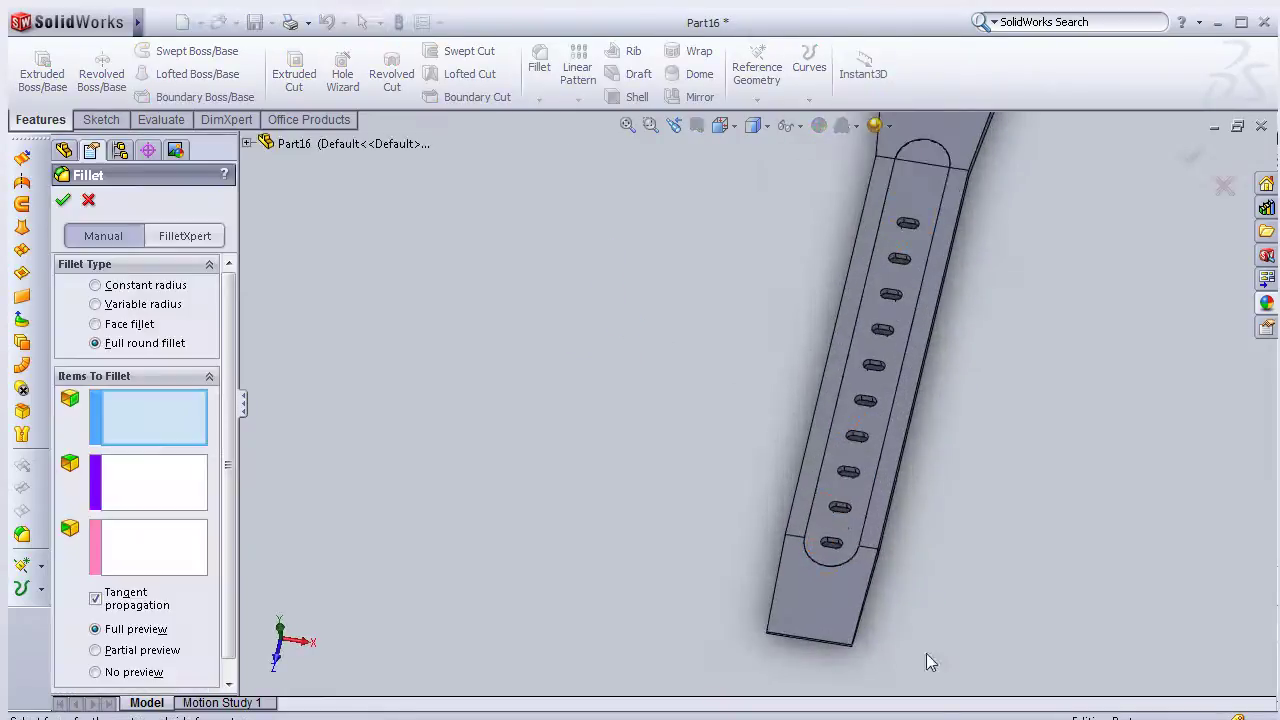
scroll(869, 643, "down", 2)
middle_click_drag(869, 643, 845, 575)
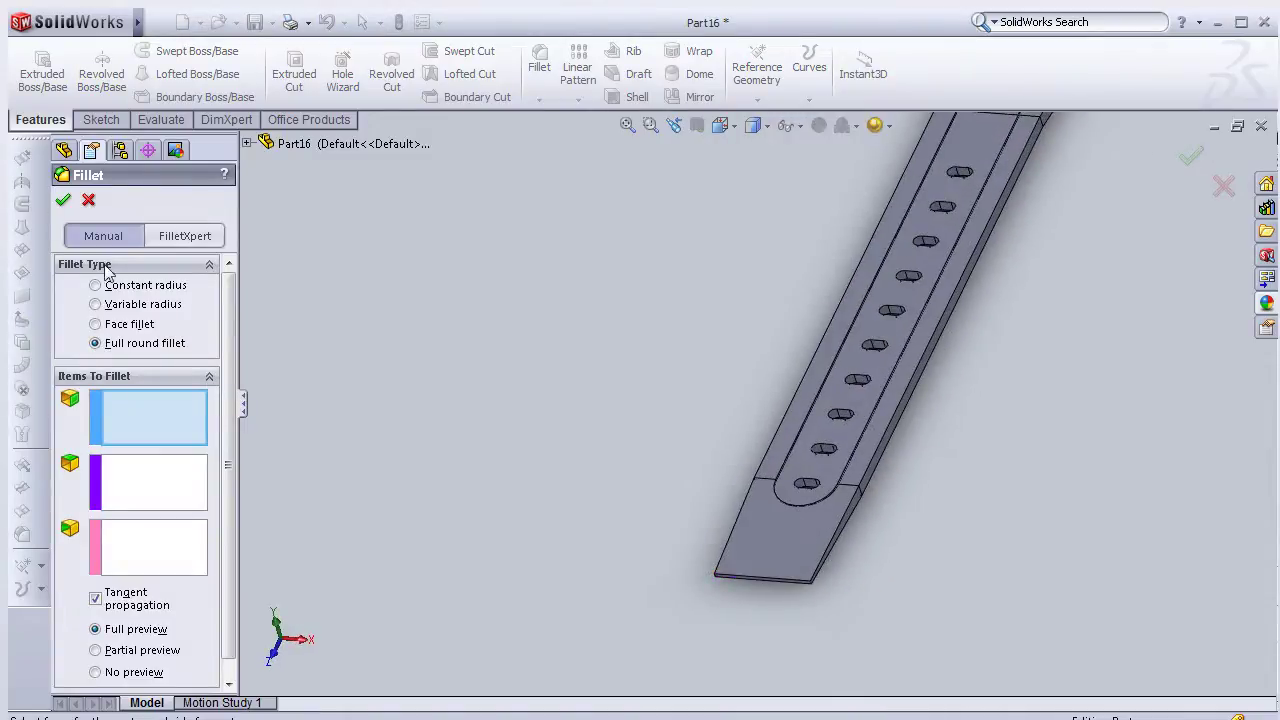
left_click(124, 288)
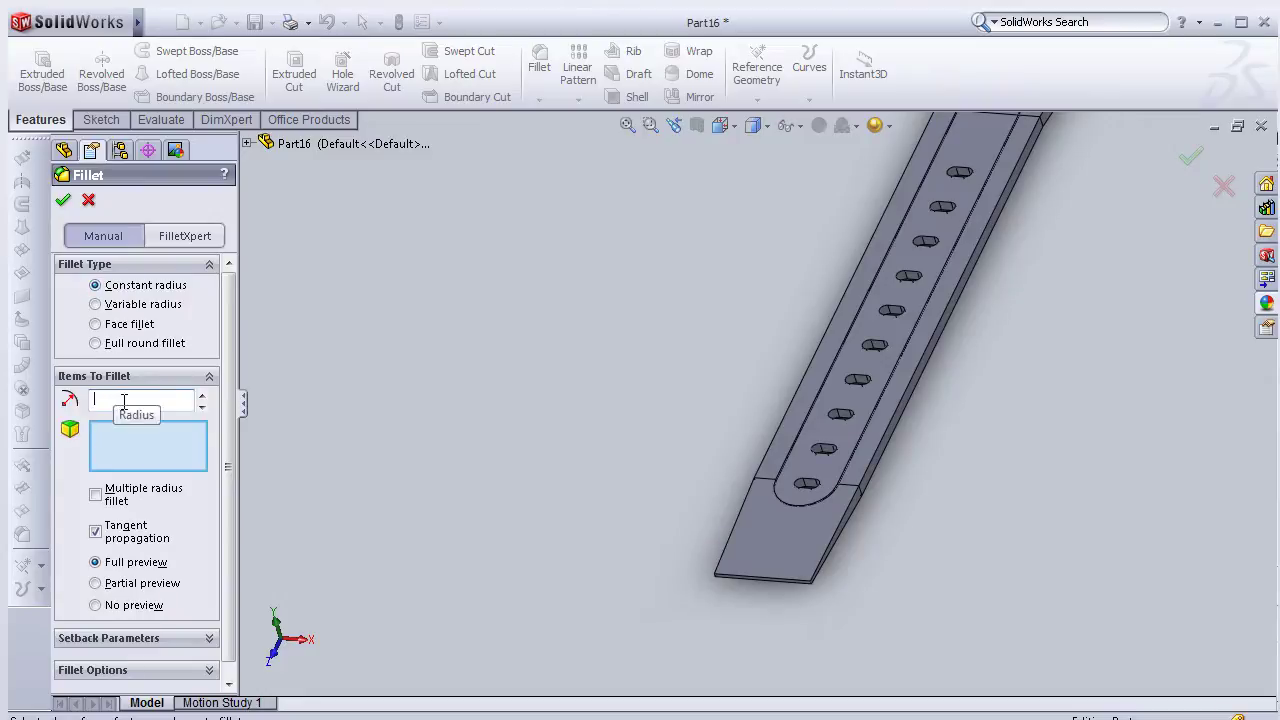
type("3")
left_click(85, 478)
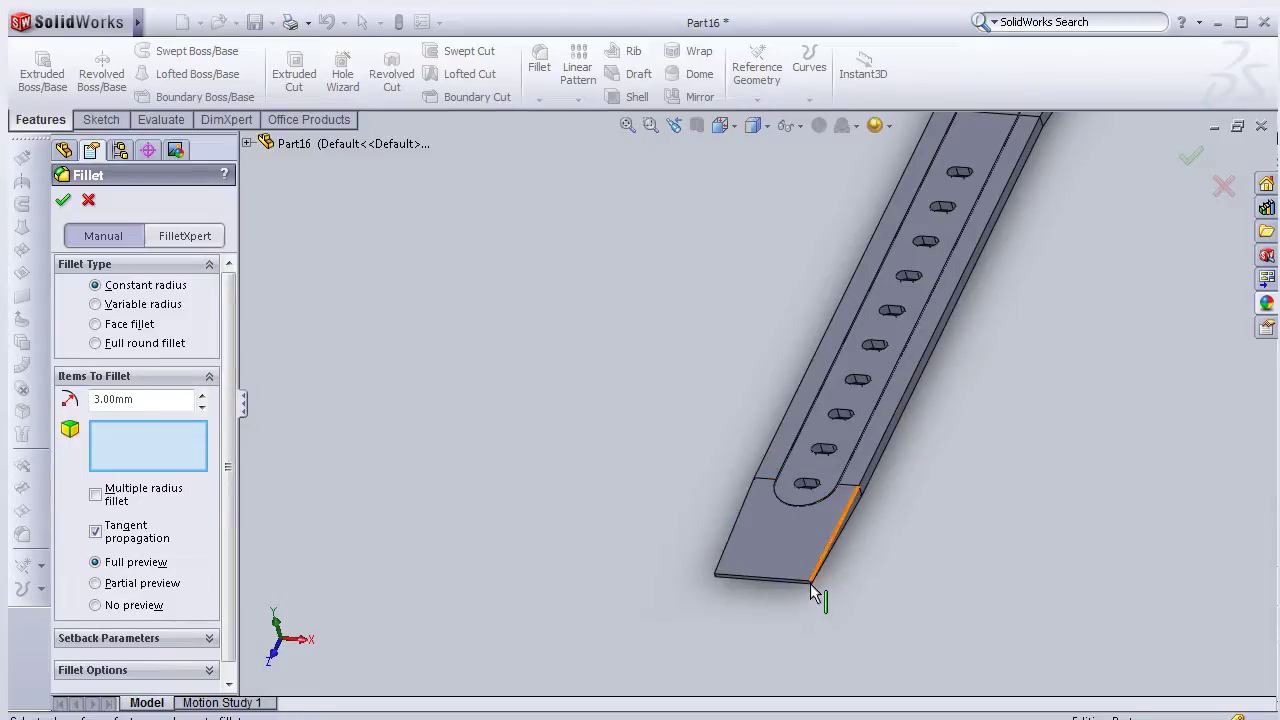
scroll(814, 594, "down", 2)
scroll(816, 576, "down", 2)
scroll(793, 564, "down", 2)
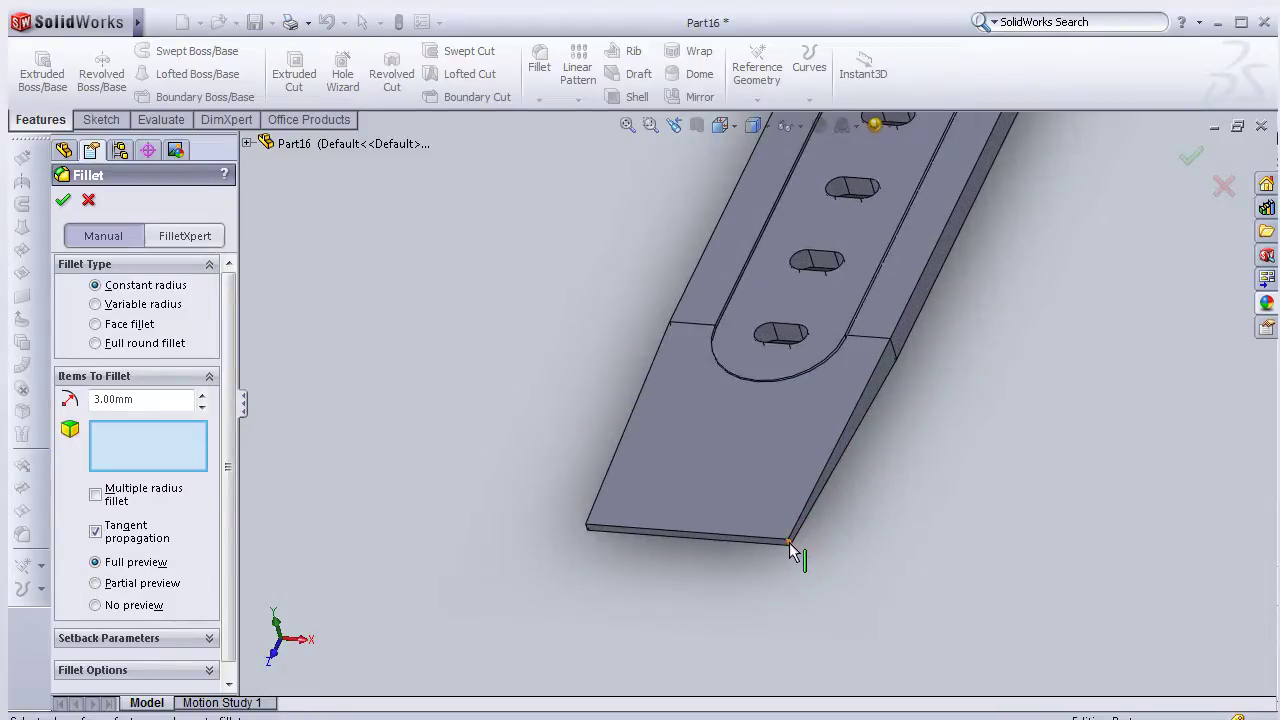
scroll(793, 546, "down", 1)
scroll(790, 537, "down", 2)
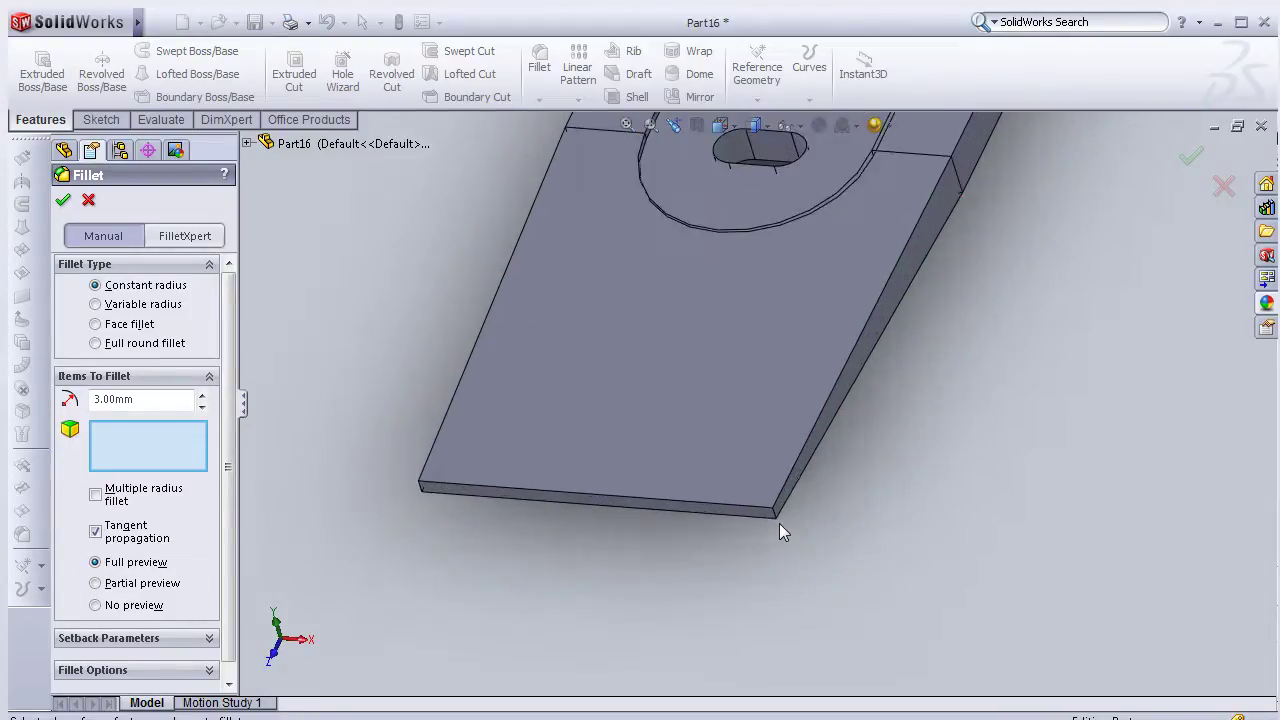
Round the two corner edges at the strap's flat end with the 3 mm fillet
left_click(774, 514)
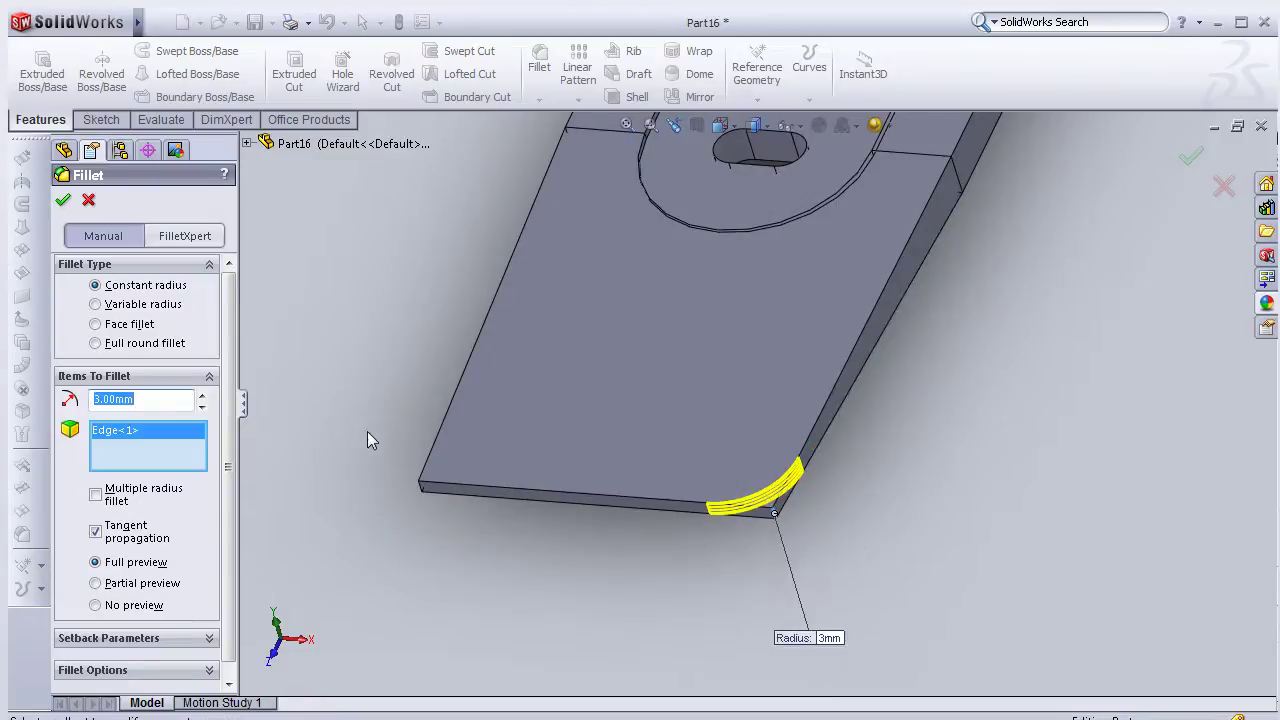
middle_click_drag(366, 417, 490, 437)
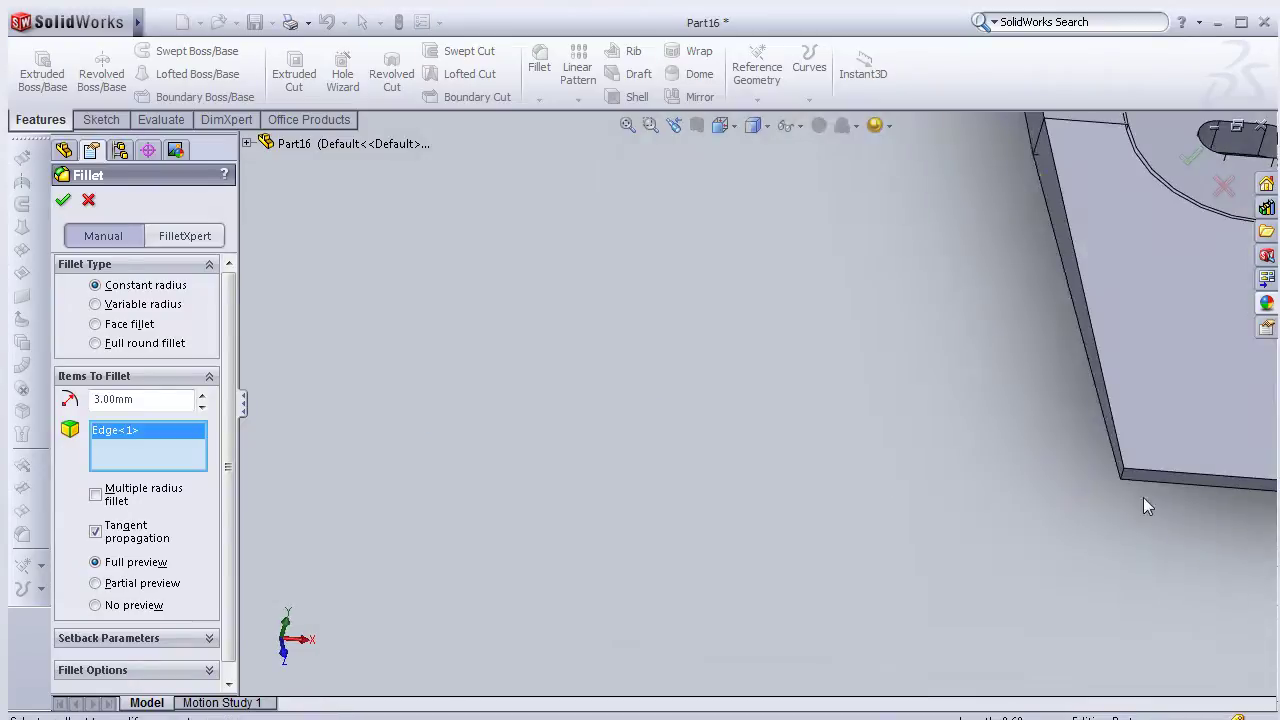
left_click(1124, 482)
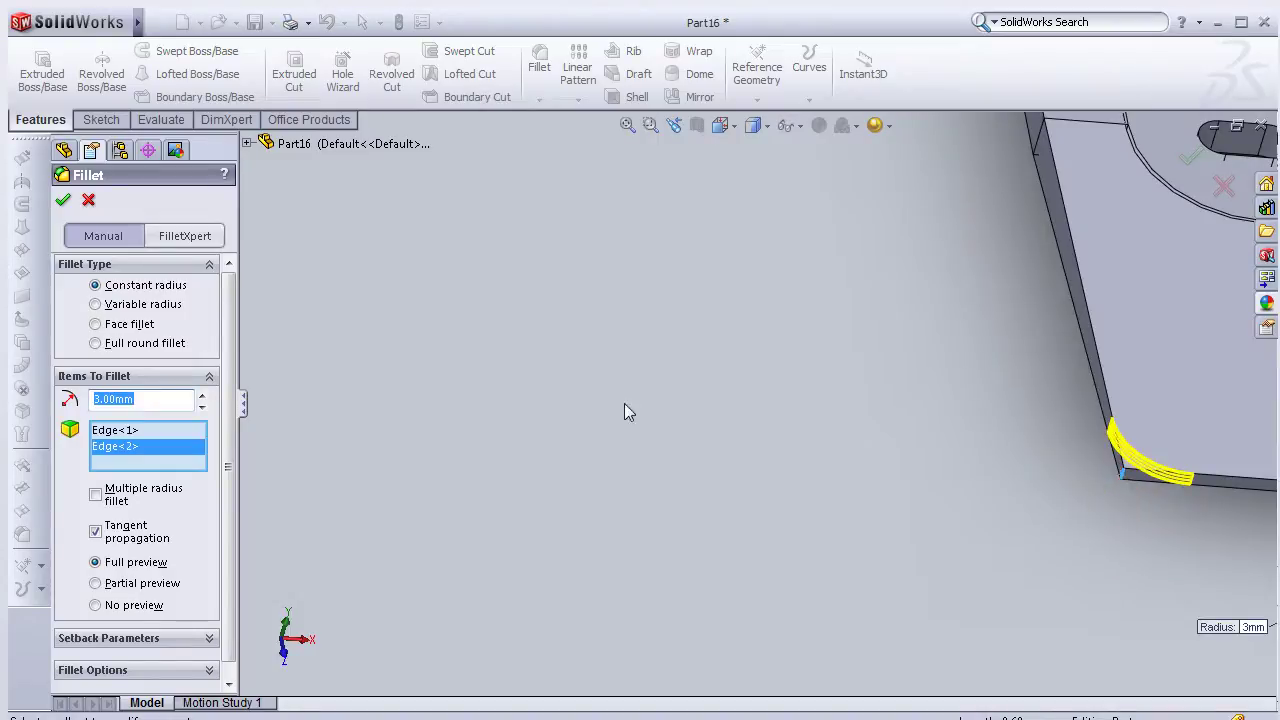
left_click(63, 201)
mouse_move(445, 248)
middle_mouse_down()
mouse_move(810, 290)
mouse_move(939, 252)
mouse_move(820, 355)
mouse_move(764, 530)
middle_mouse_up()
scroll(601, 333, "down", 2)
scroll(841, 371, "down", 2)
scroll(940, 361, "down", 2)
scroll(879, 347, "down", 3)
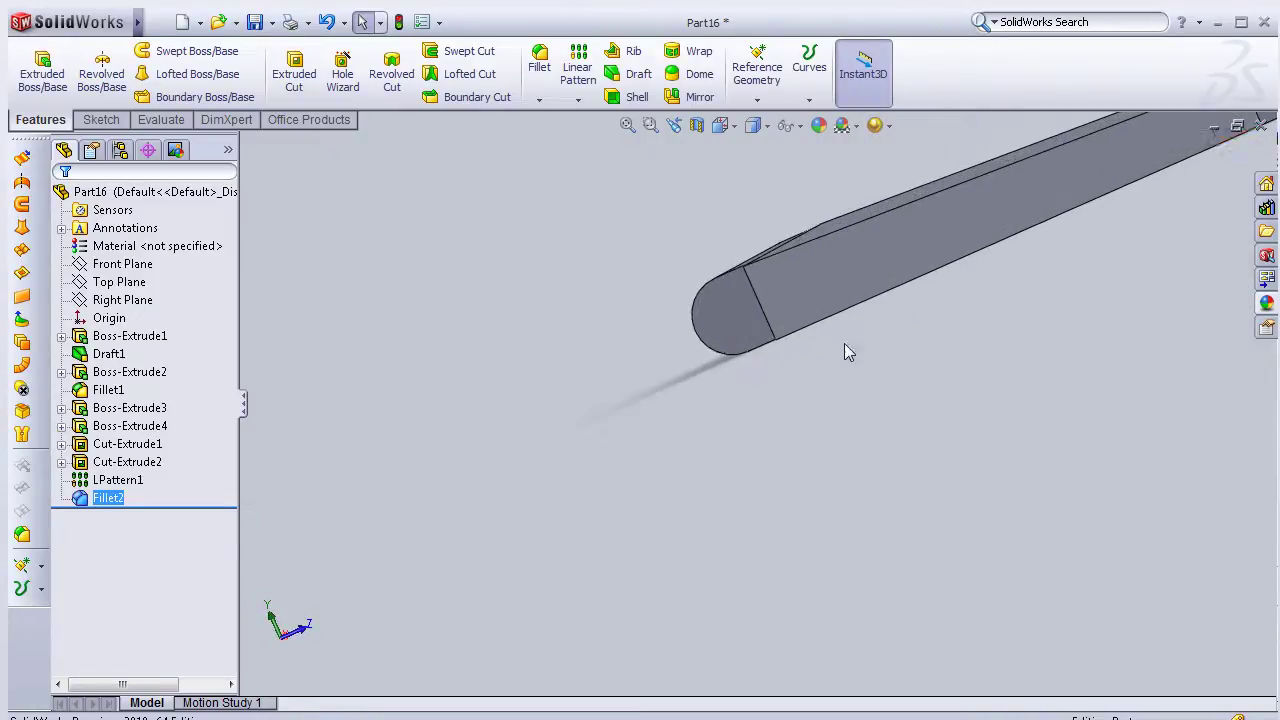
Start a sketch on the strap's rounded end face, viewed normal to it
left_click(717, 333)
left_click(798, 261)
key("space")
left_click(862, 418)
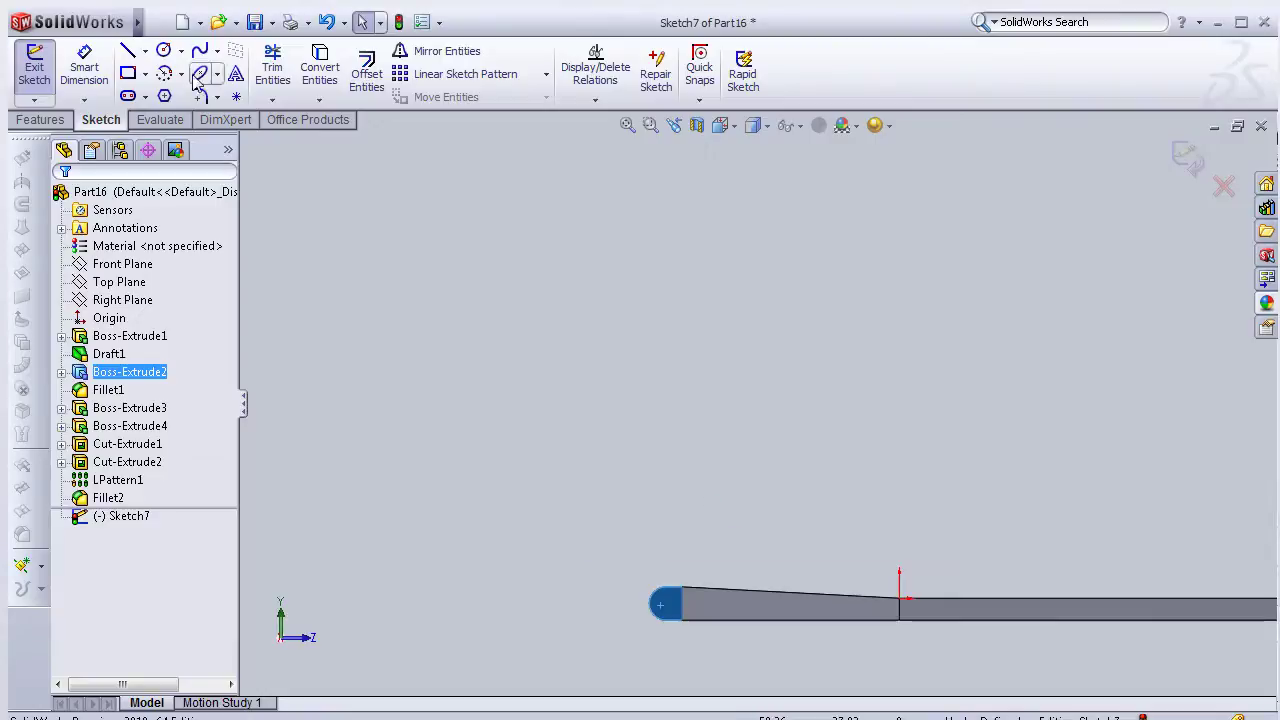
scroll(766, 551, "down", 2)
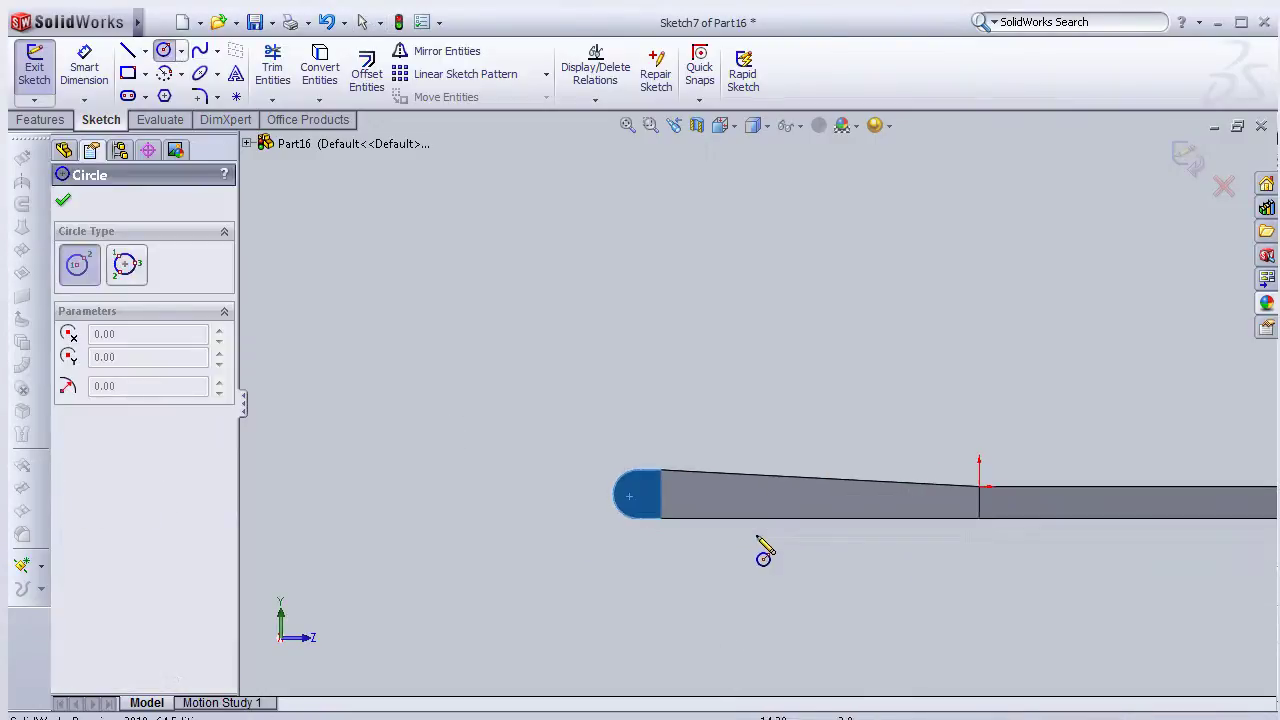
scroll(646, 506, "down", 4)
scroll(573, 487, "down", 3)
scroll(573, 487, "down", 2)
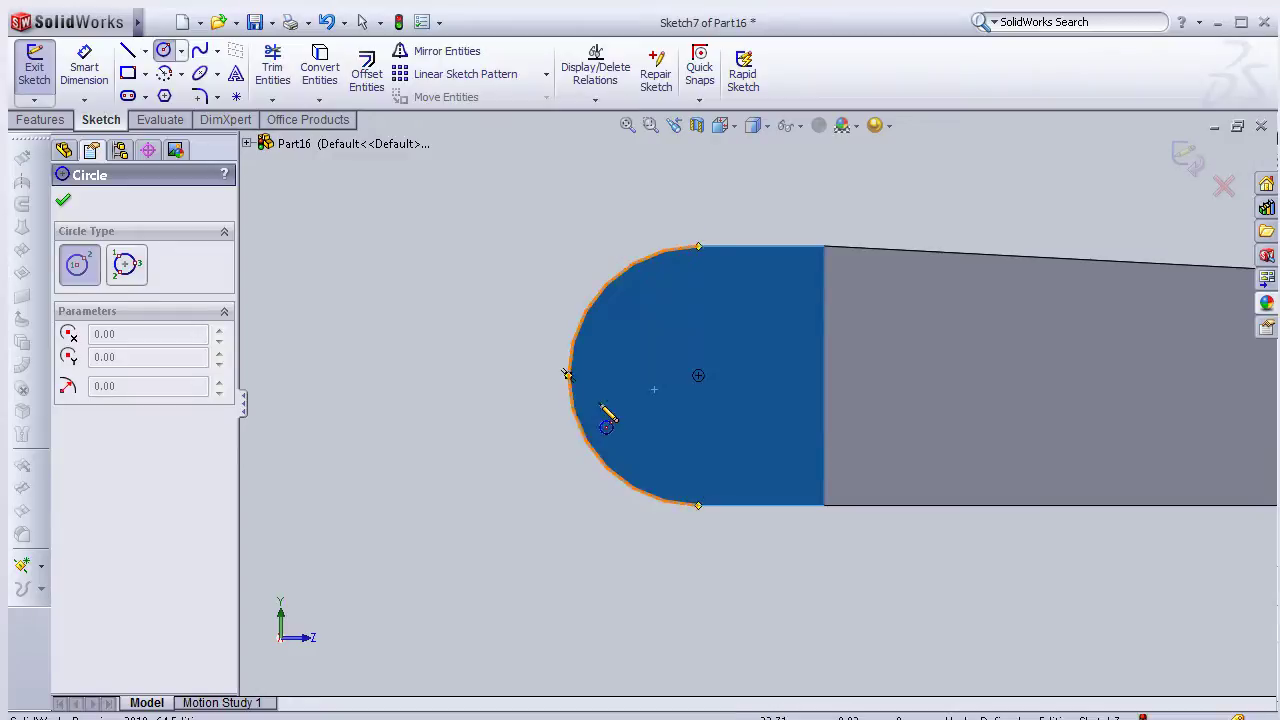
Draw a circle centred on the end arc and dimension it to 1.5 diameter
left_click(698, 375)
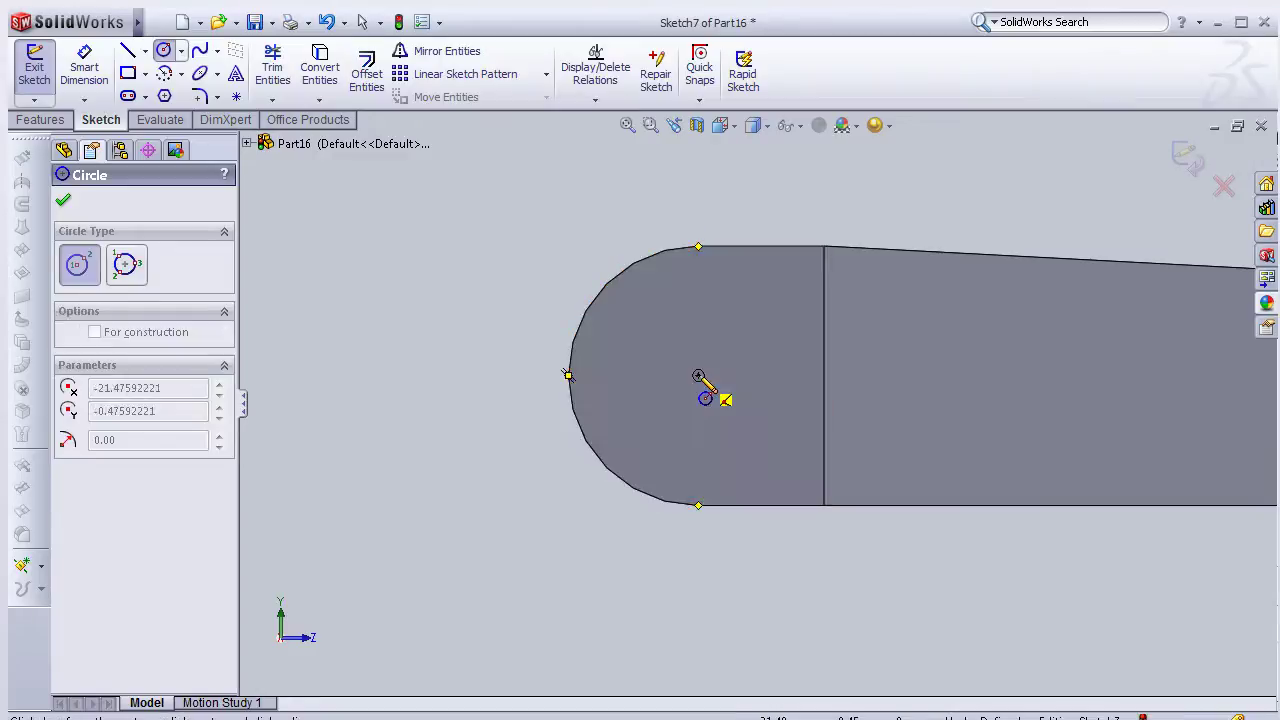
left_click(687, 318)
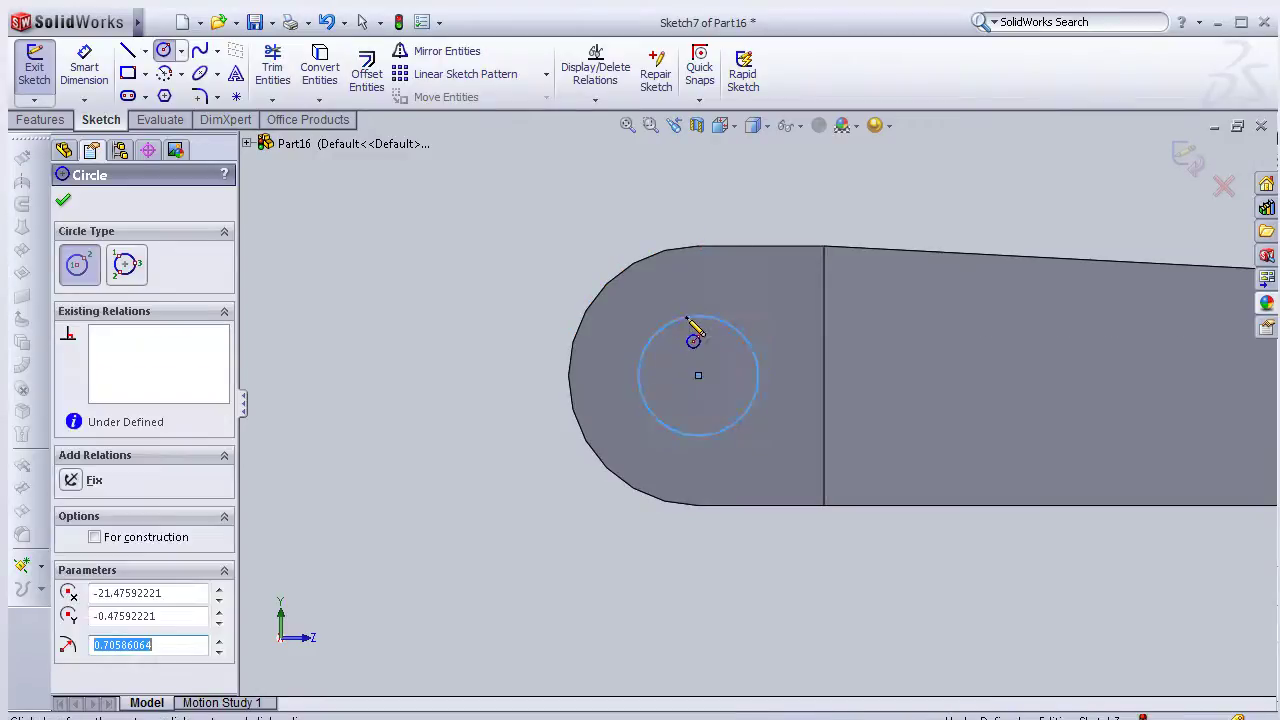
left_click(84, 66)
left_click(722, 255)
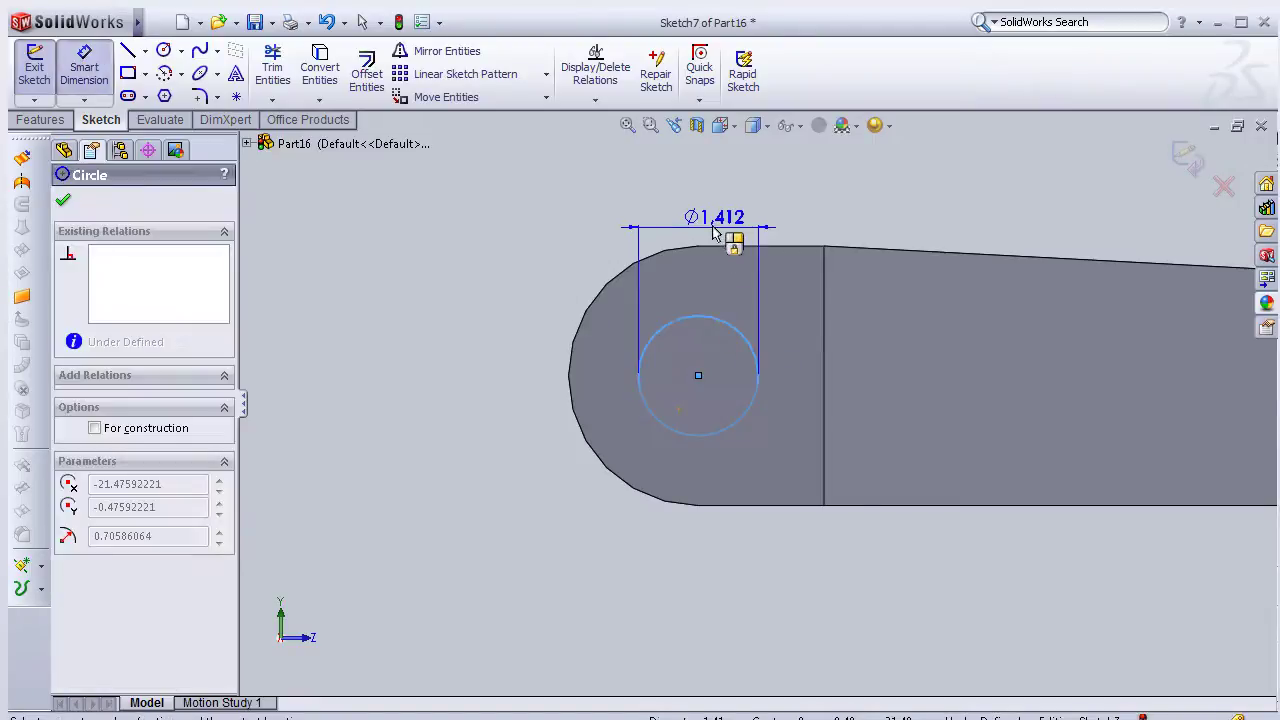
left_click(701, 226)
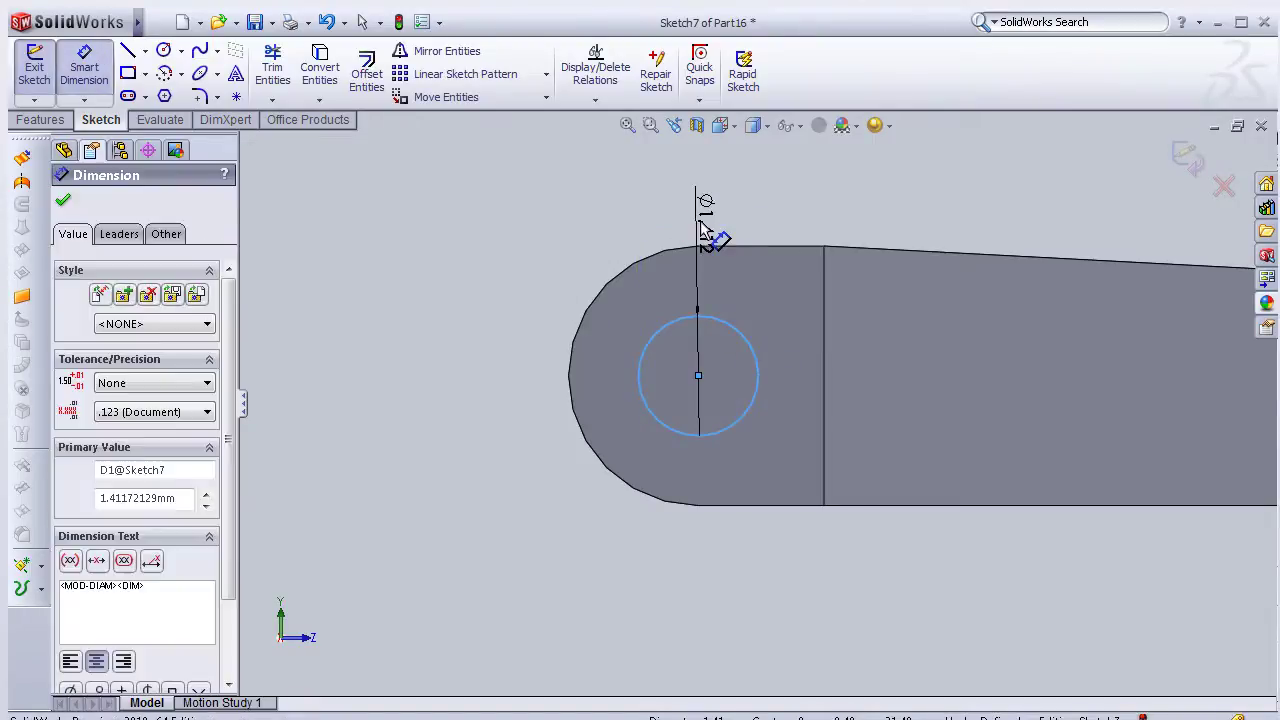
type("1.5")
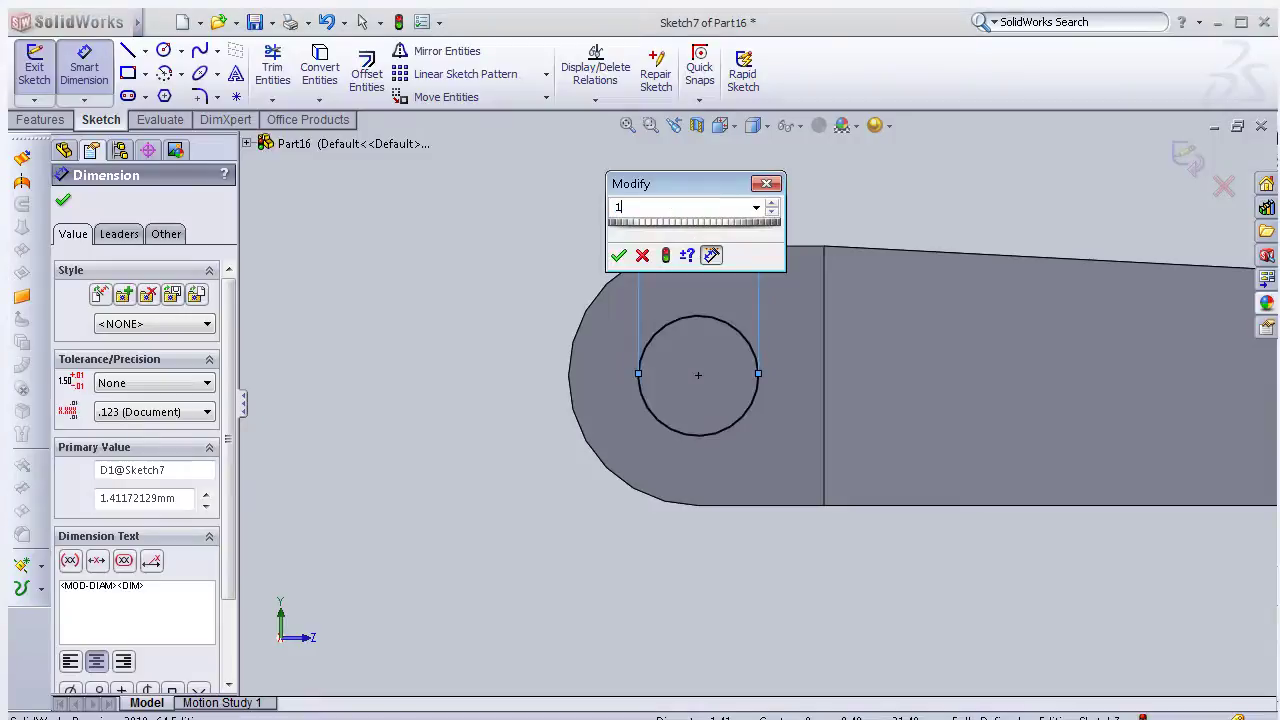
left_click(619, 256)
left_click(40, 120)
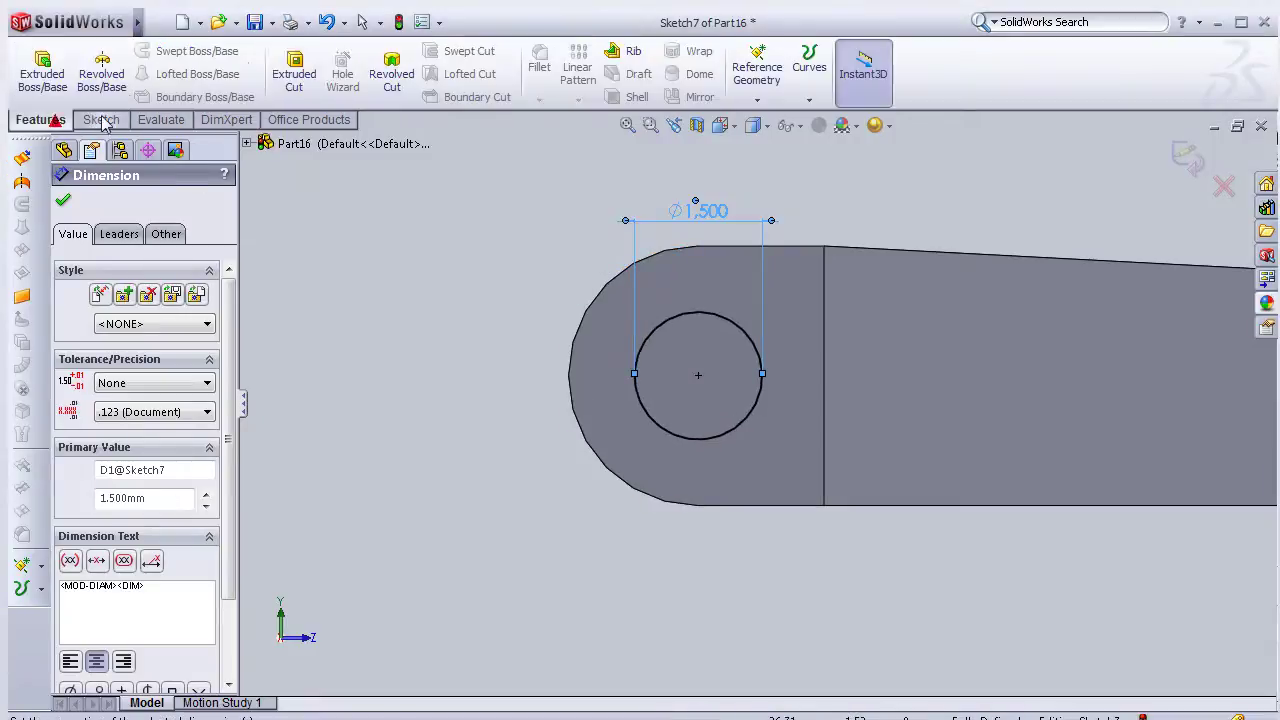
Extrude-cut the 1.5 mm circle Through All to make the pin hole
left_click(294, 86)
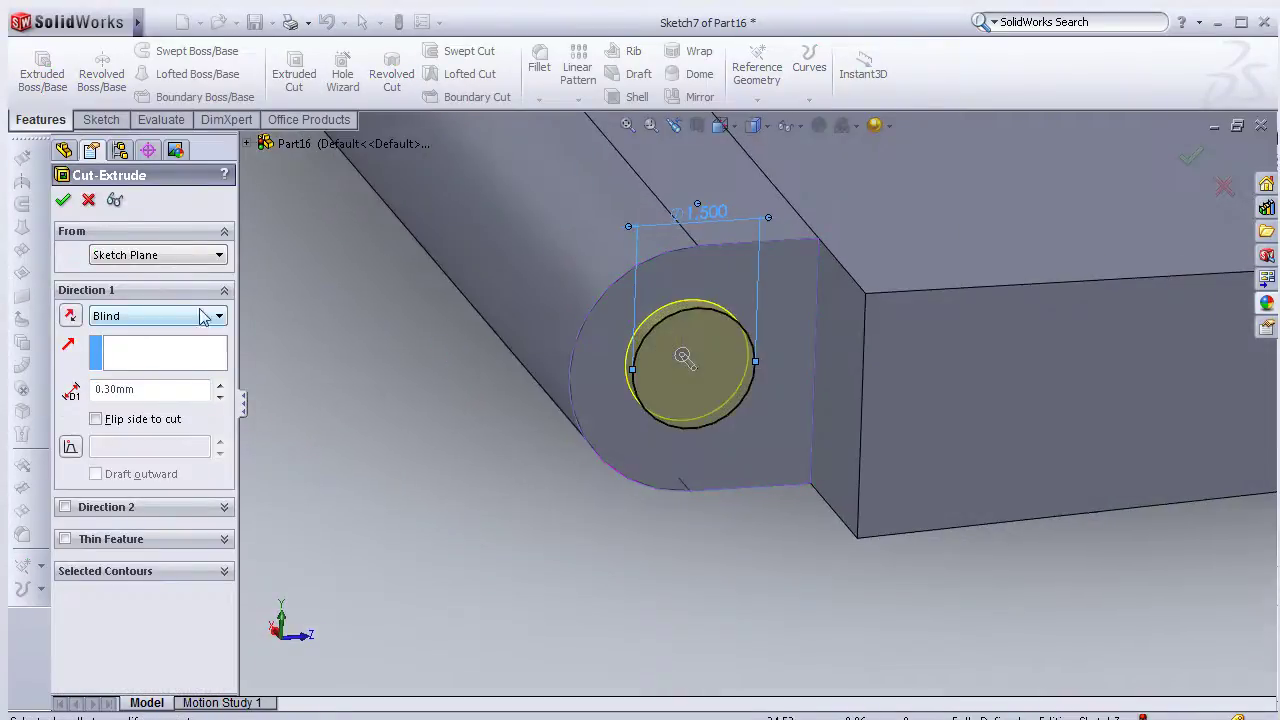
left_click(200, 316)
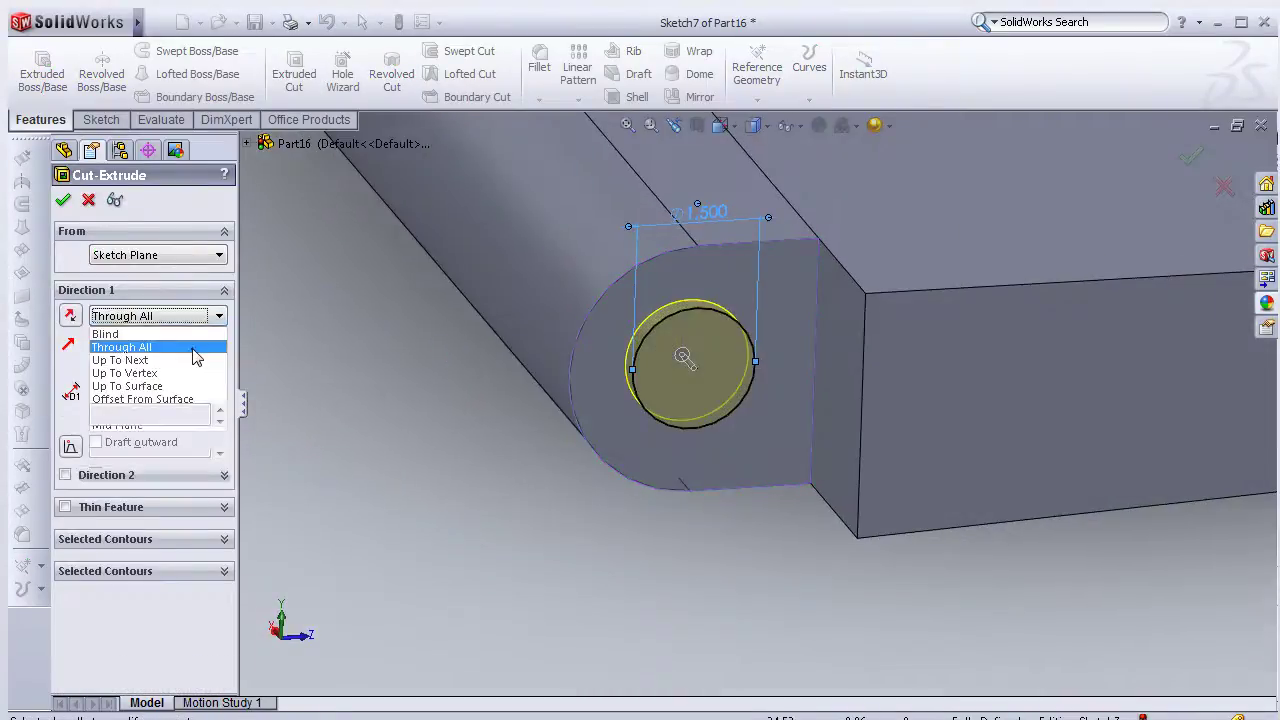
left_click(121, 347)
middle_click_drag(358, 347, 401, 356)
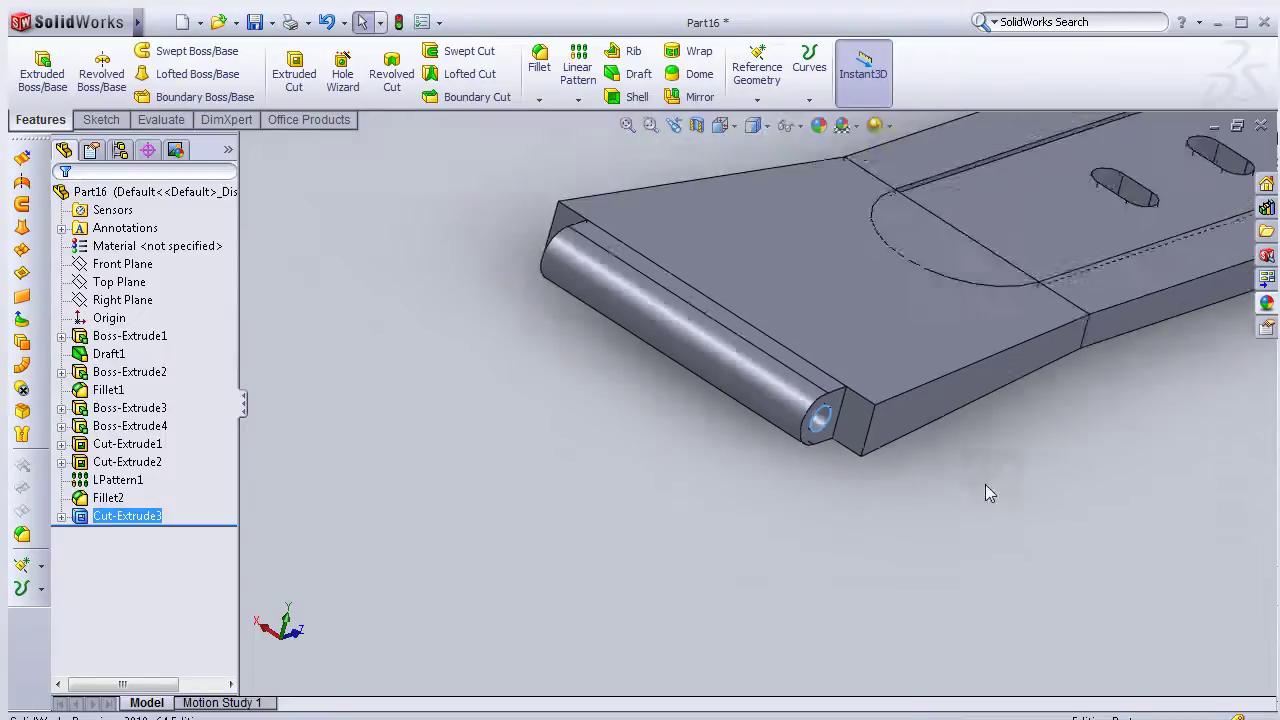
mouse_move(998, 478)
middle_mouse_down()
mouse_move(928, 497)
mouse_move(900, 480)
middle_mouse_up()
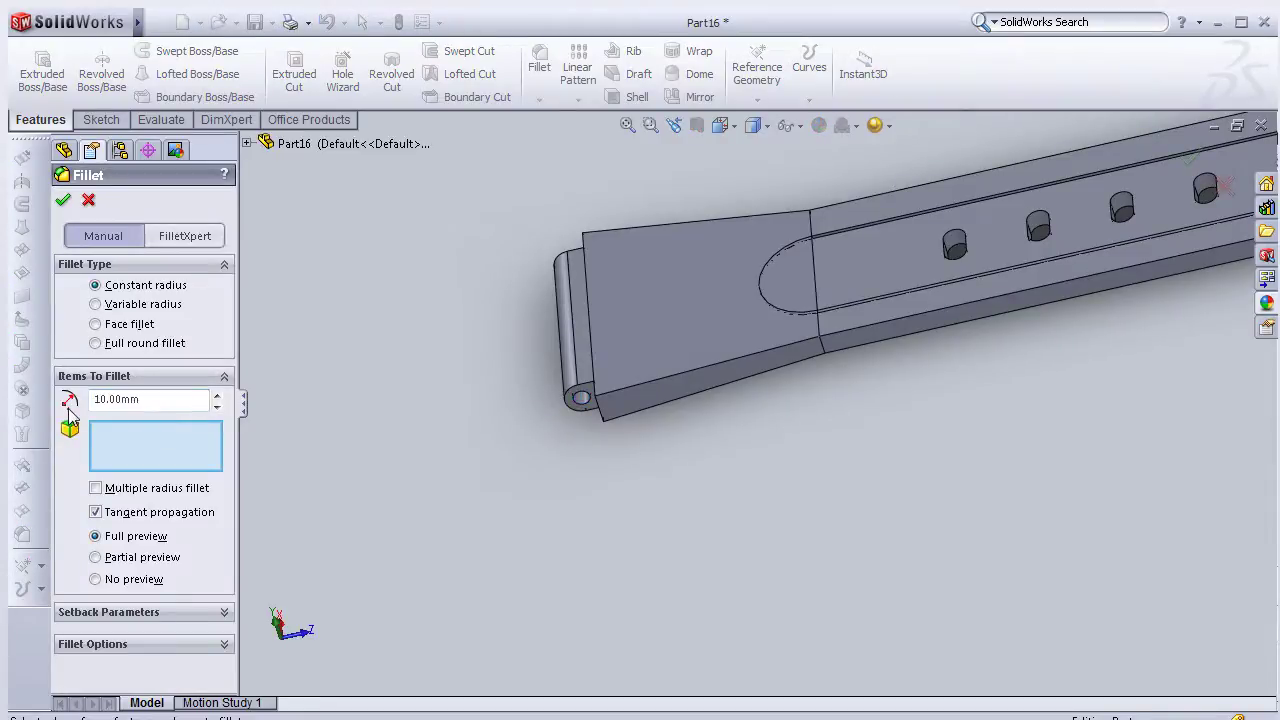
Round two long edges of the strap with a 10 mm fillet
left_click(820, 347)
middle_click_drag(712, 425, 822, 540)
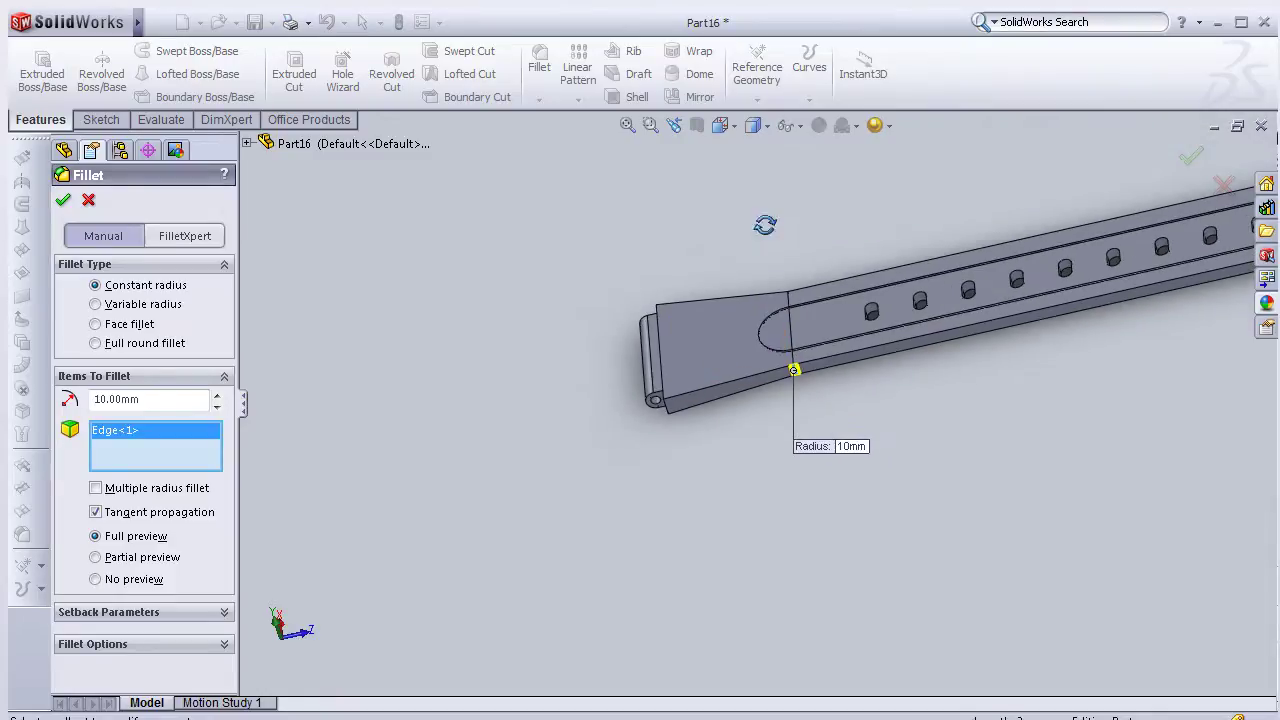
left_click(787, 296)
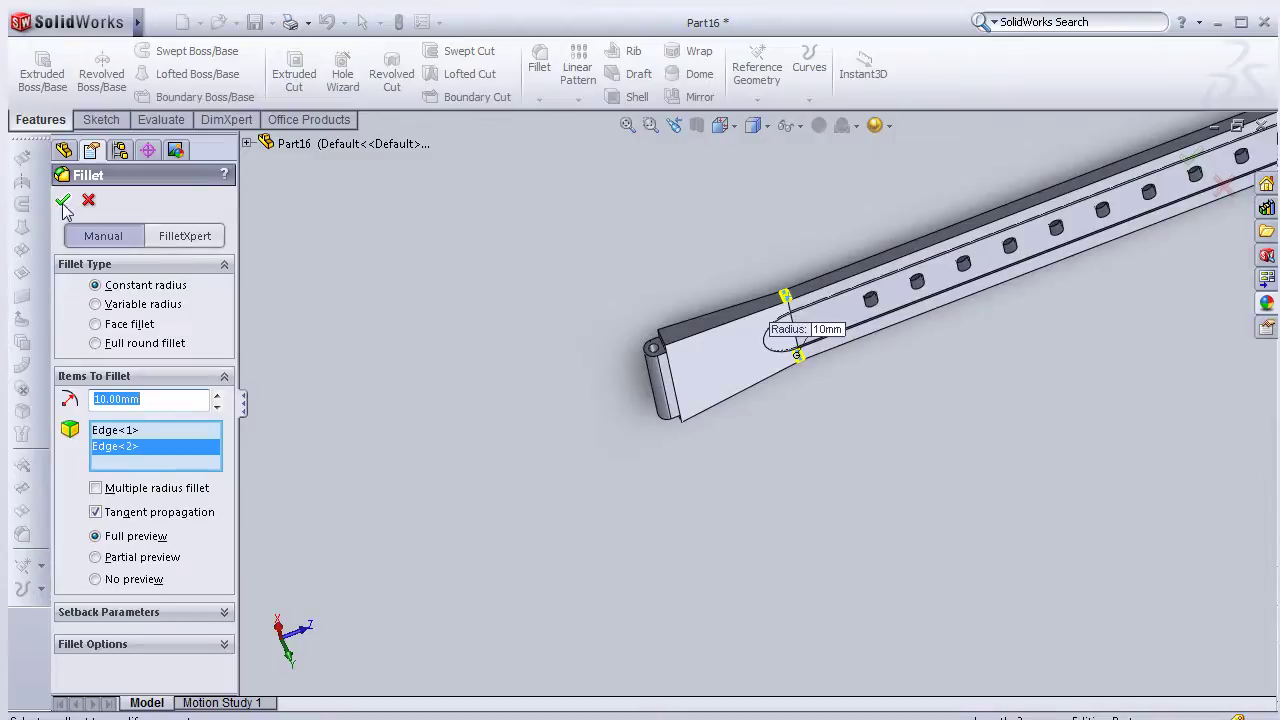
key("Return")
mouse_move(786, 434)
middle_mouse_down()
mouse_move(863, 417)
mouse_move(820, 209)
mouse_move(879, 428)
mouse_move(937, 491)
mouse_move(836, 536)
mouse_move(929, 583)
mouse_move(1014, 571)
mouse_move(989, 574)
mouse_move(987, 545)
mouse_move(1014, 460)
mouse_move(1006, 423)
mouse_move(891, 391)
mouse_move(878, 487)
mouse_move(794, 531)
mouse_move(826, 580)
mouse_move(991, 460)
mouse_move(1145, 288)
mouse_move(657, 423)
mouse_move(620, 609)
mouse_move(627, 641)
middle_mouse_up()
scroll(890, 440, "up", 3)
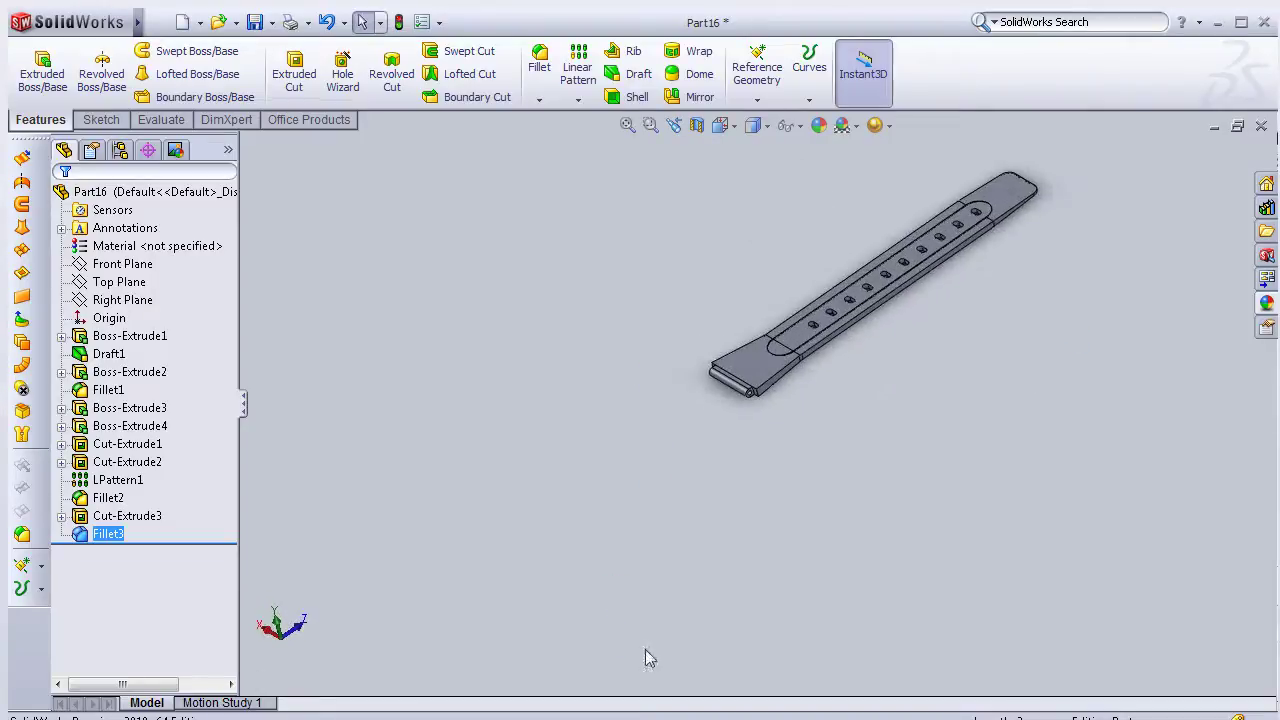
Show the black strap in isometric view and orbit slightly to inspect it
key("space")
left_click(717, 621)
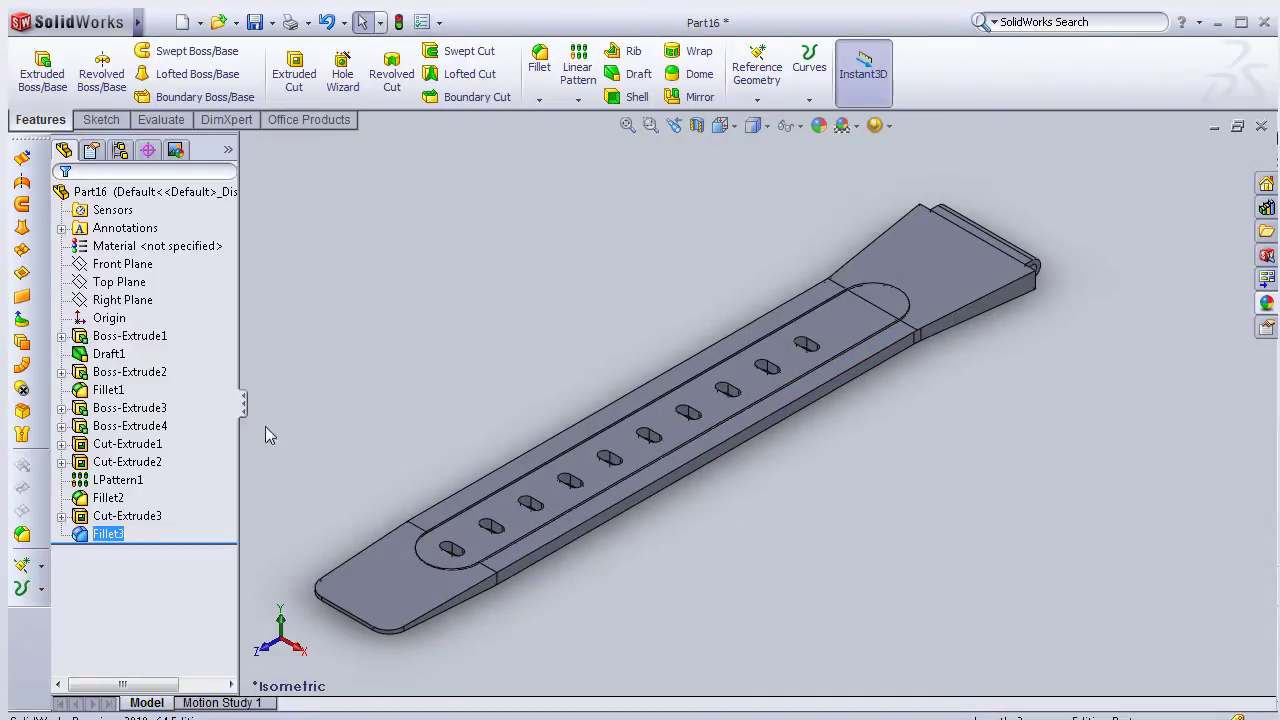
mouse_move(609, 309)
middle_mouse_down()
mouse_move(600, 330)
mouse_move(626, 380)
mouse_move(597, 400)
mouse_move(600, 334)
mouse_move(577, 340)
middle_mouse_up()
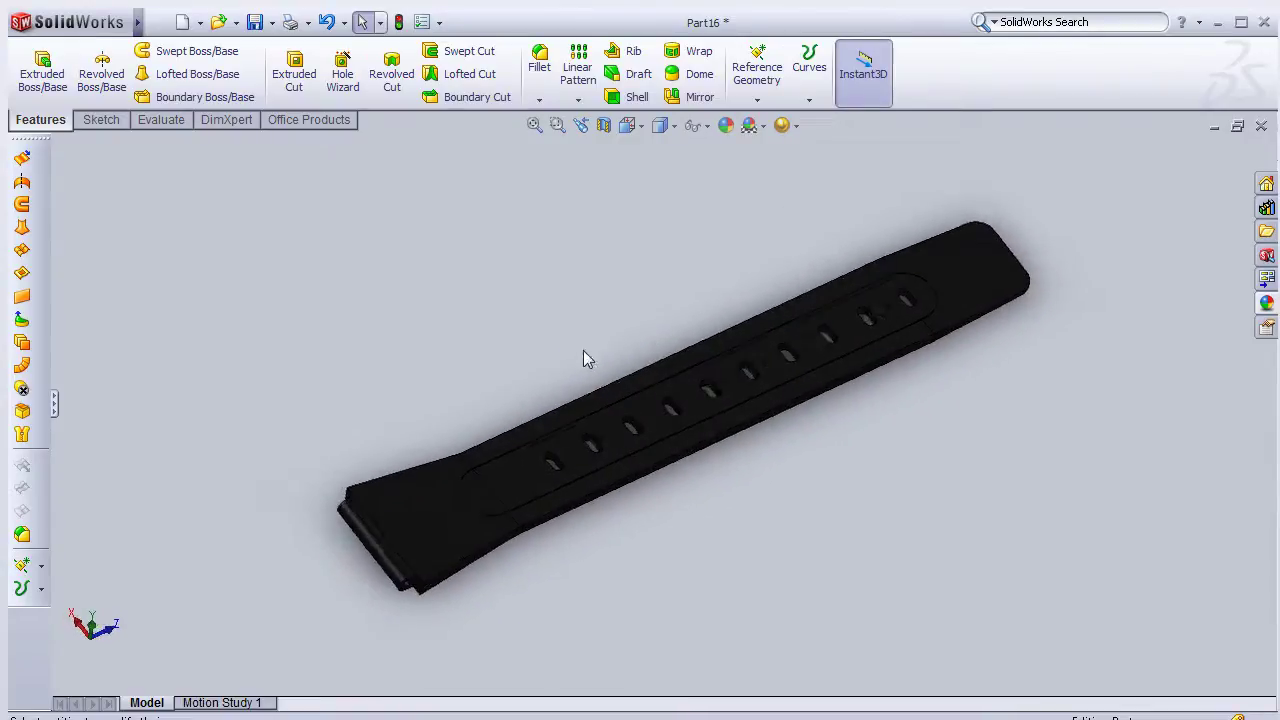
scroll(600, 360, "down", 2)
middle_click_drag(694, 527, 693, 505)
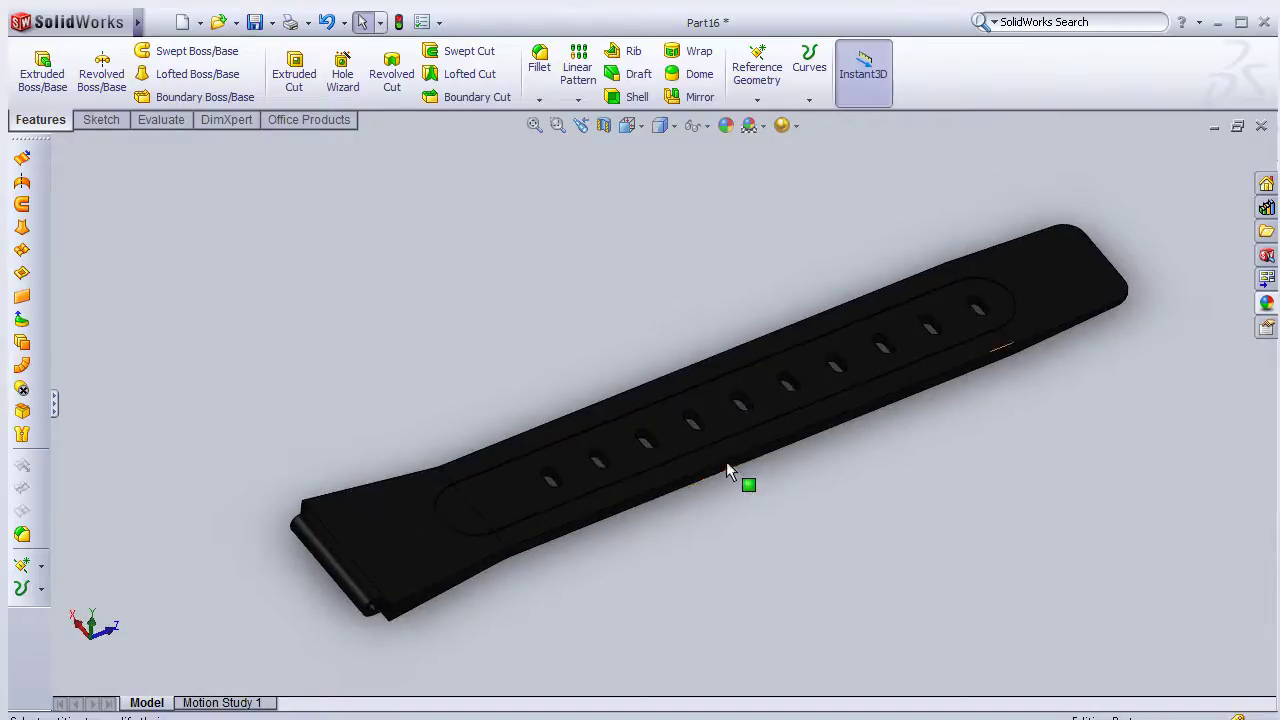